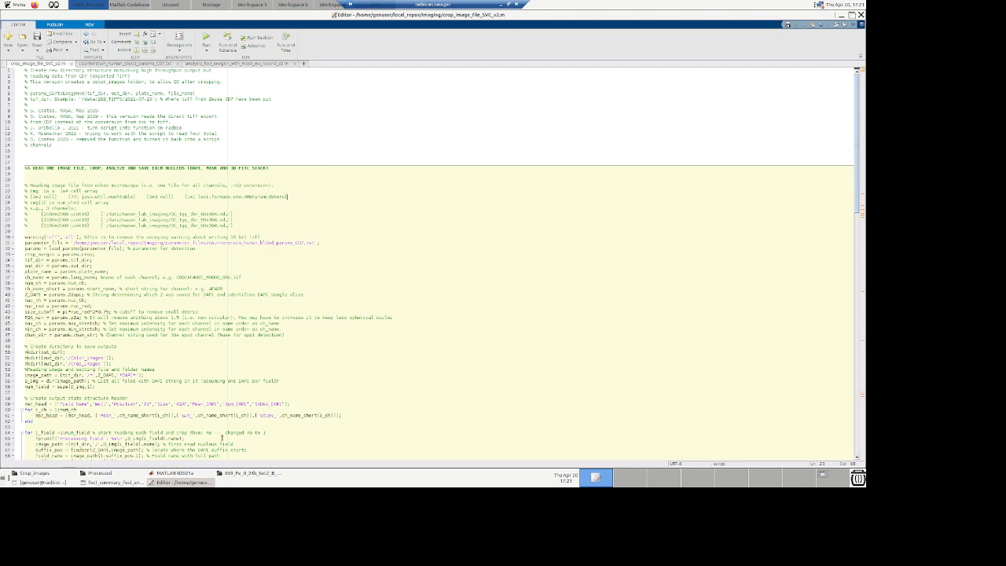
Step: Bring the file browser forward, move it, and go to the /data folder
click(246, 473)
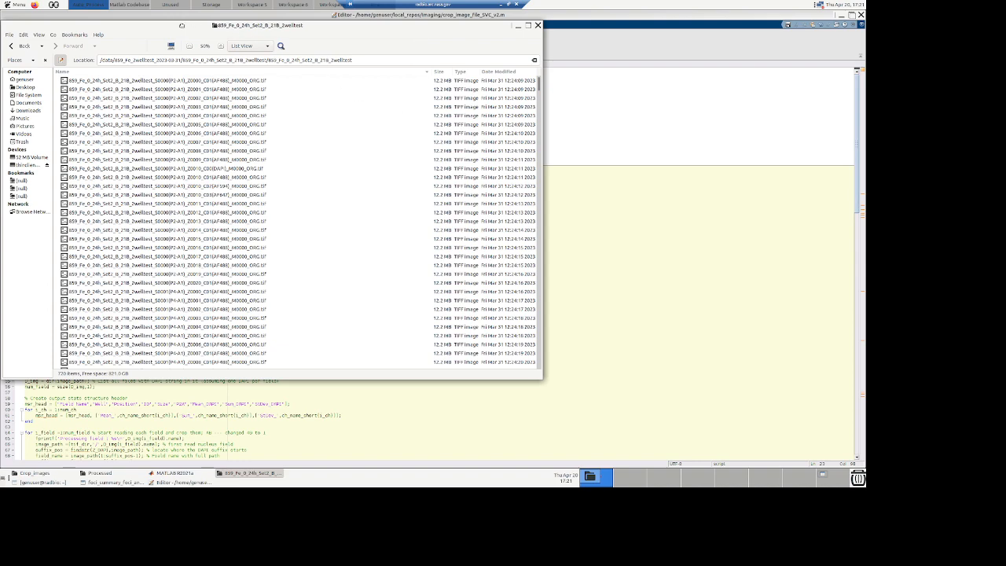
drag(183, 28, 254, 43)
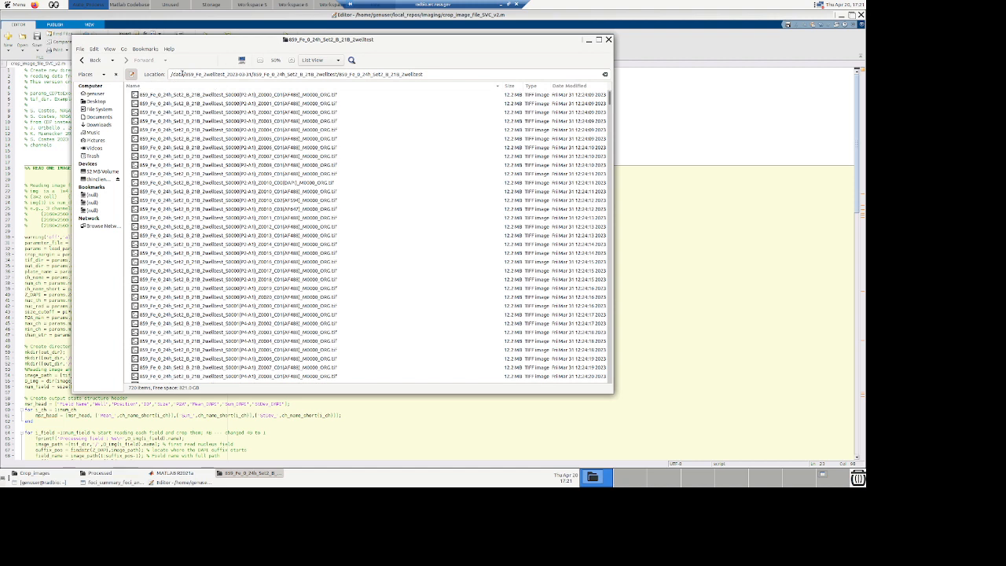
drag(434, 73, 182, 73)
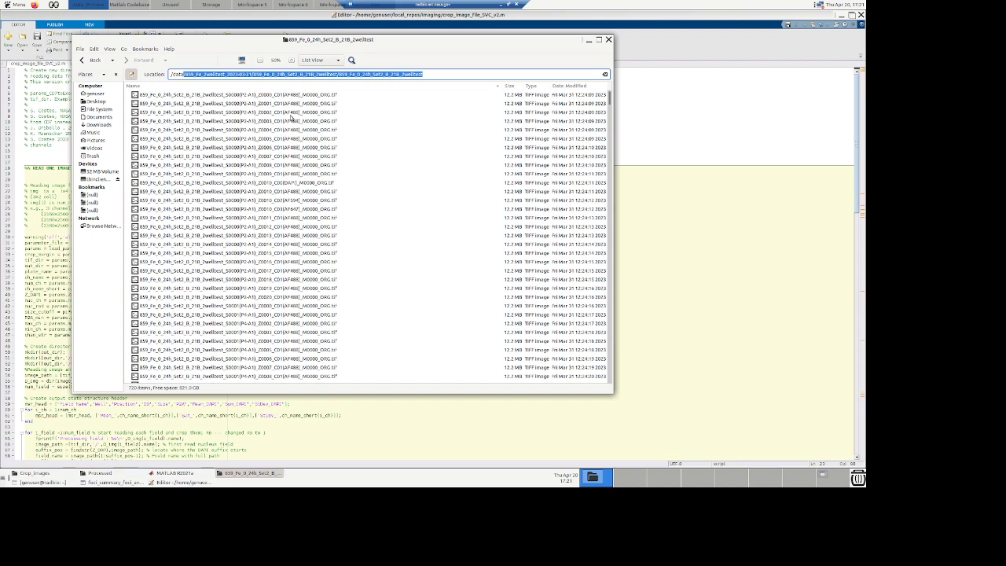
key(BackSpace)
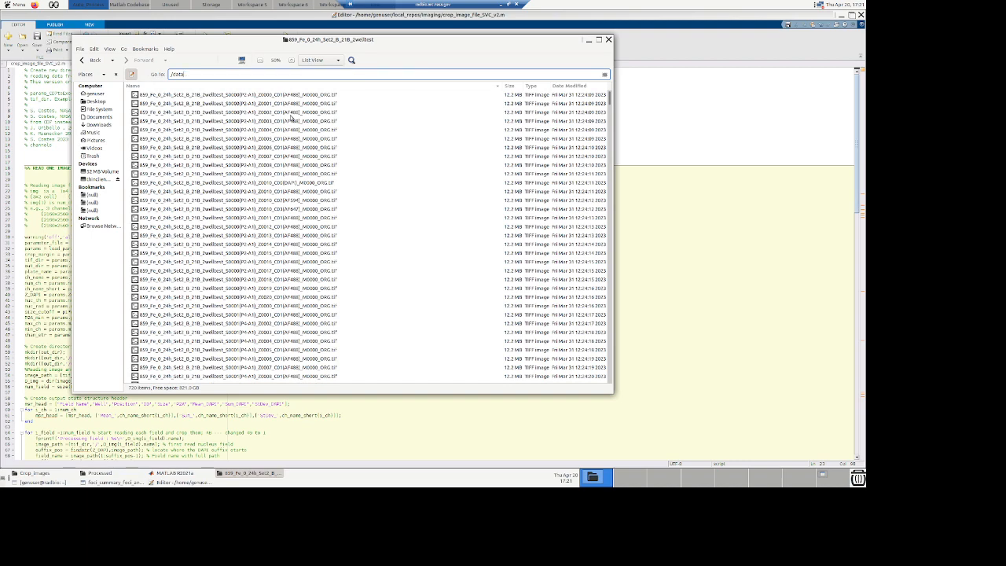
key(Return)
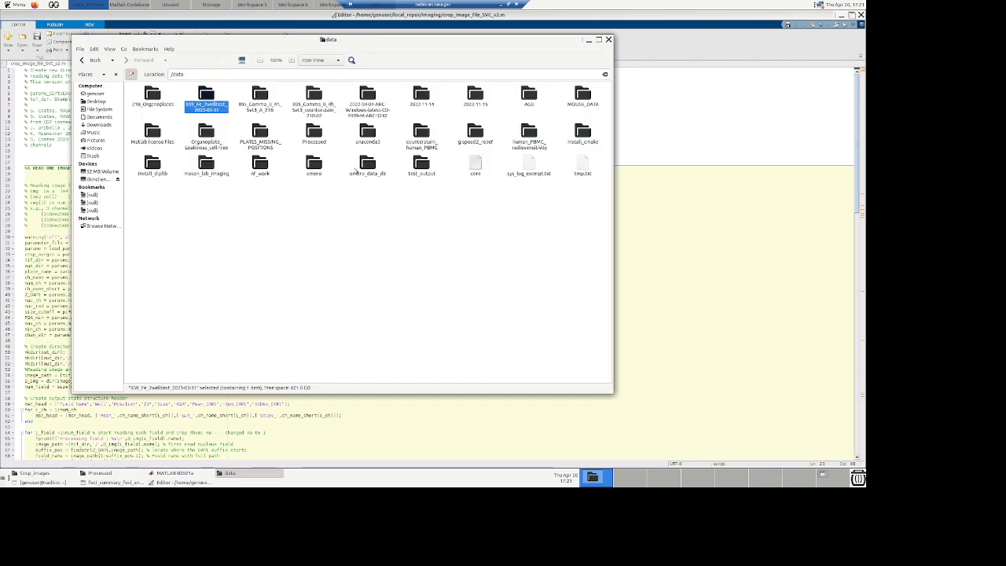
Step: Open the 859_Fe_2wellTest_2023-03-31 folder and drill down into the 859_Fe_0_24h_Set2_B_21B_2wellTest image folder
double_click(208, 95)
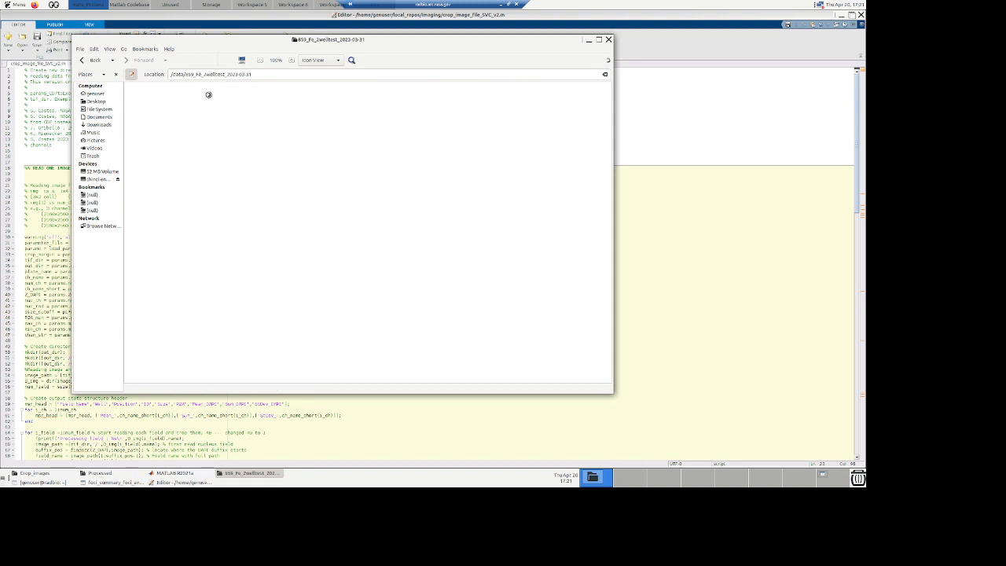
double_click(161, 102)
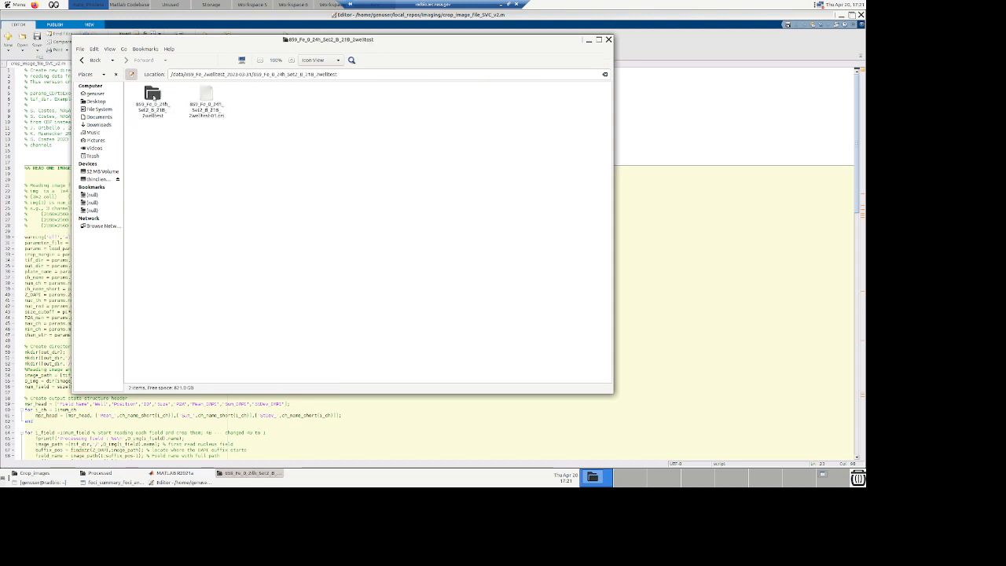
double_click(152, 98)
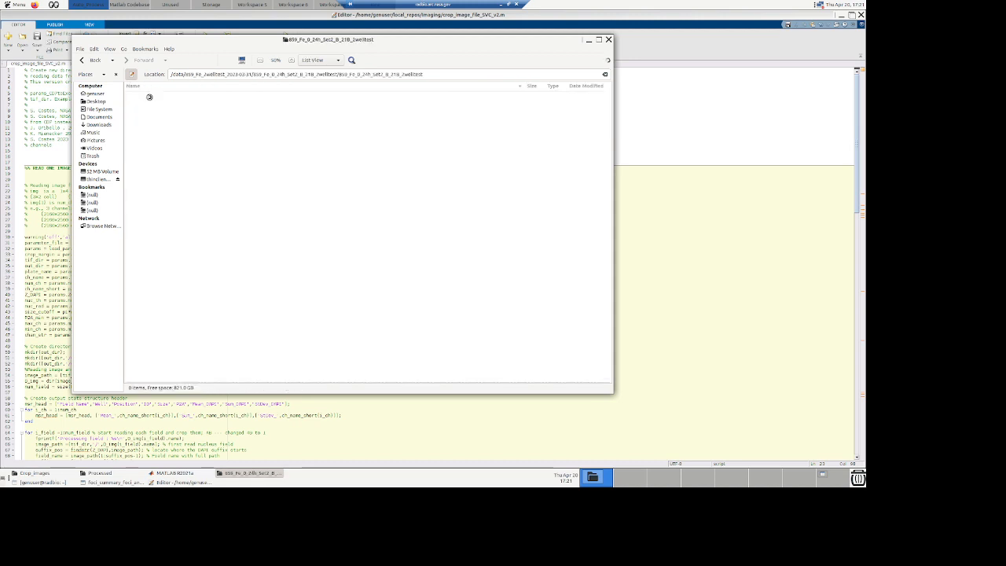
Step: Go back to the parent folder, inspect its .cti file, and reopen the image subfolder
click(92, 60)
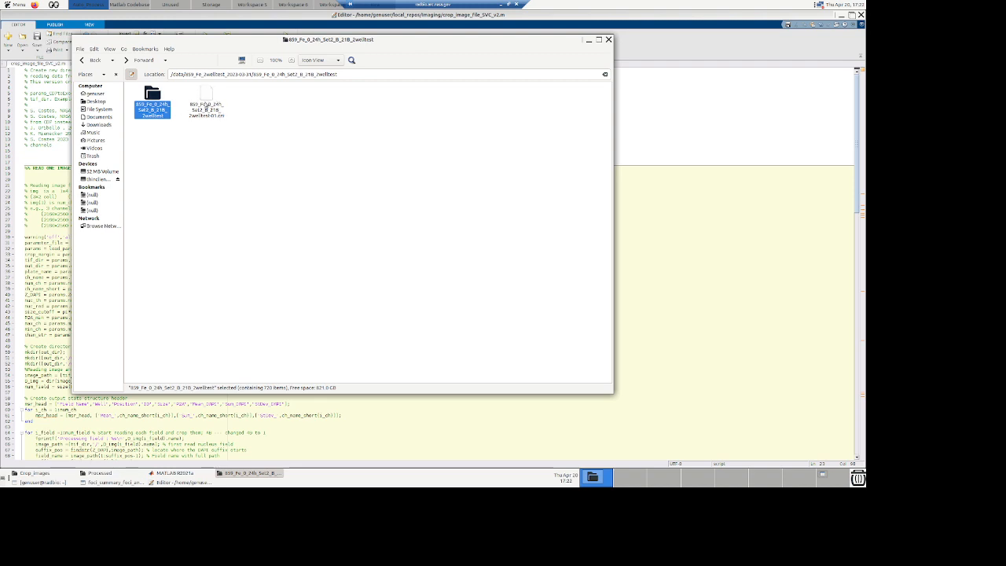
click(207, 101)
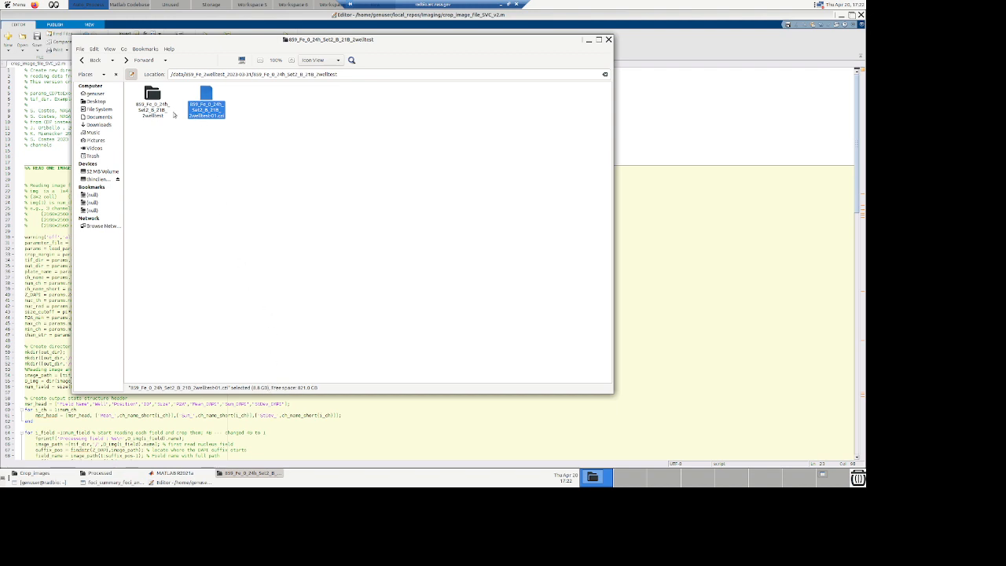
click(154, 97)
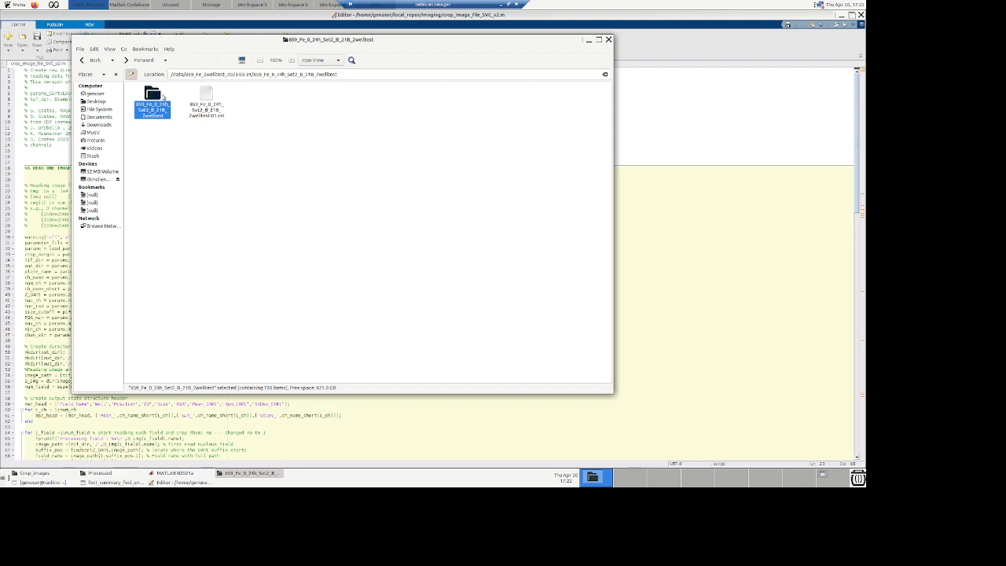
double_click(155, 97)
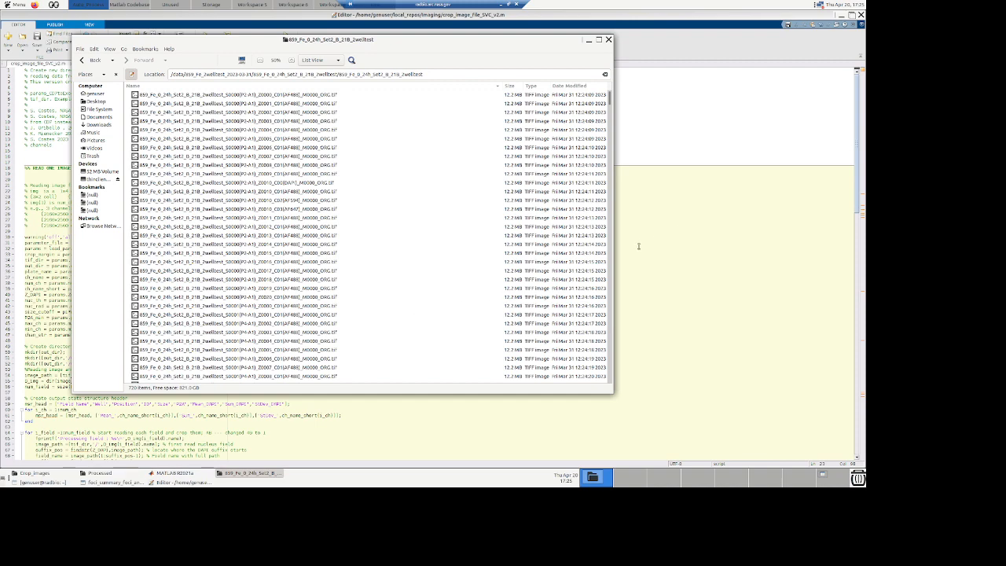
Step: Return to the crop script and examine the warning and parameter_file lines
click(558, 264)
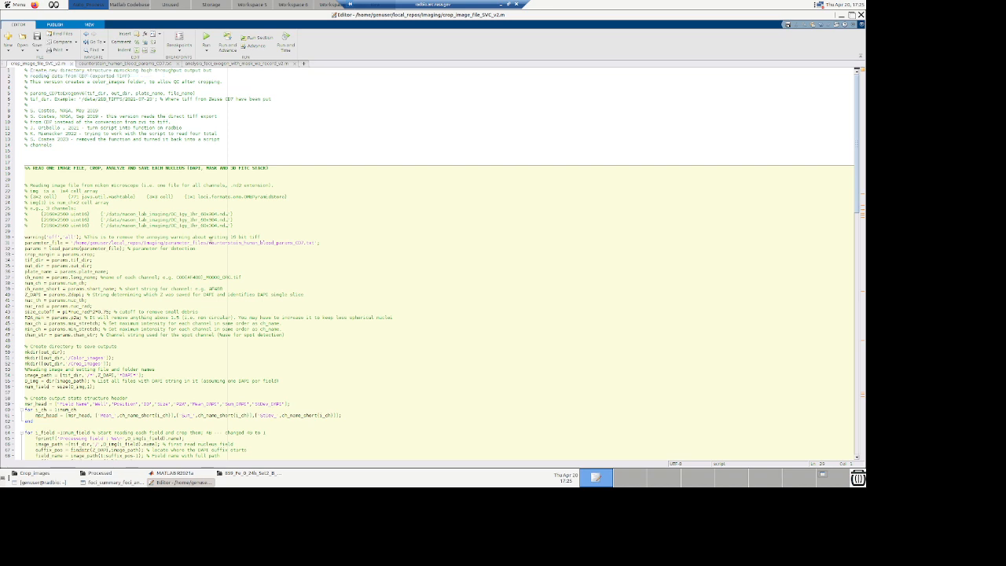
click(23, 237)
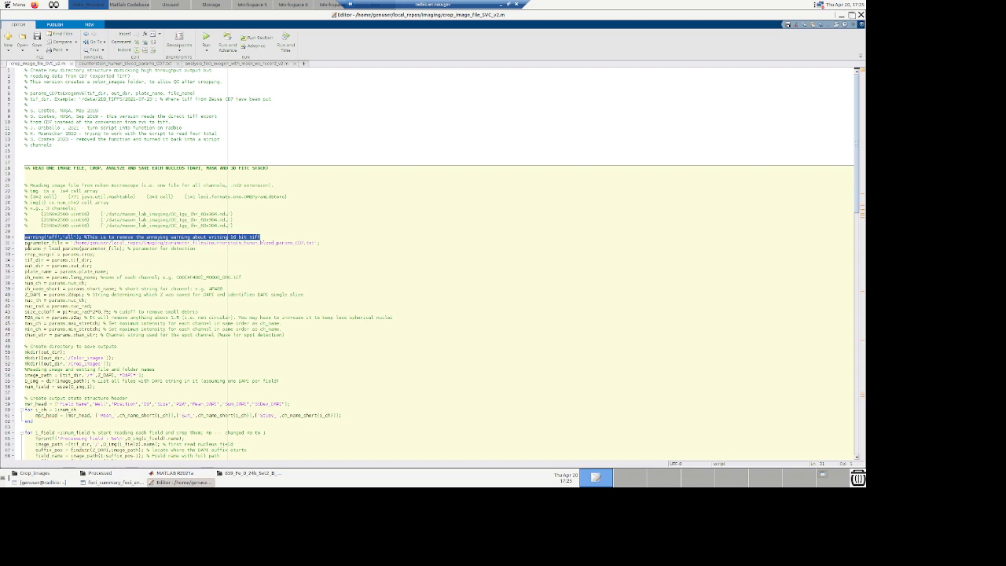
click(25, 243)
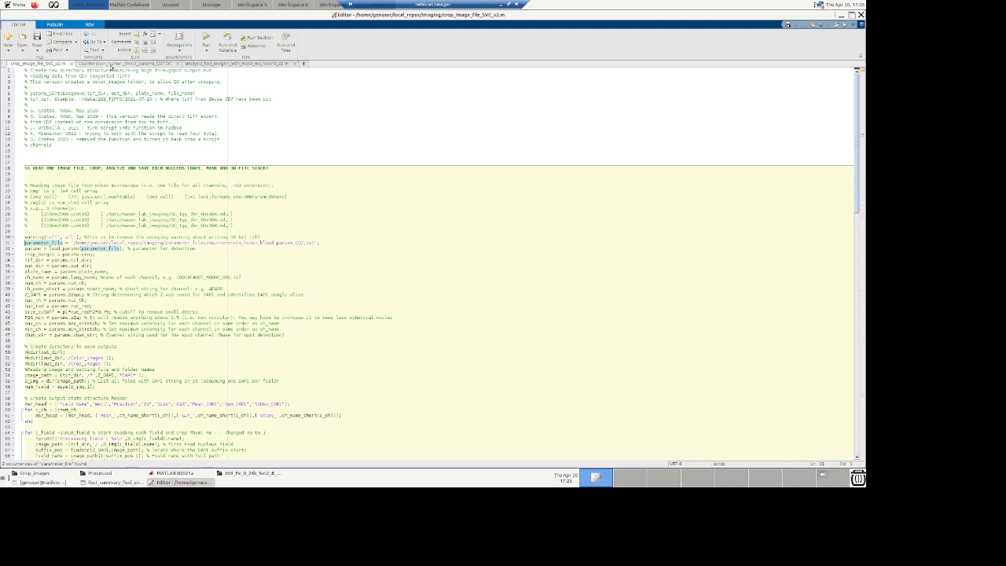
Step: Open the counterstain_human_blood_params_CD7.txt parameter file and select the tif_dir path
click(111, 63)
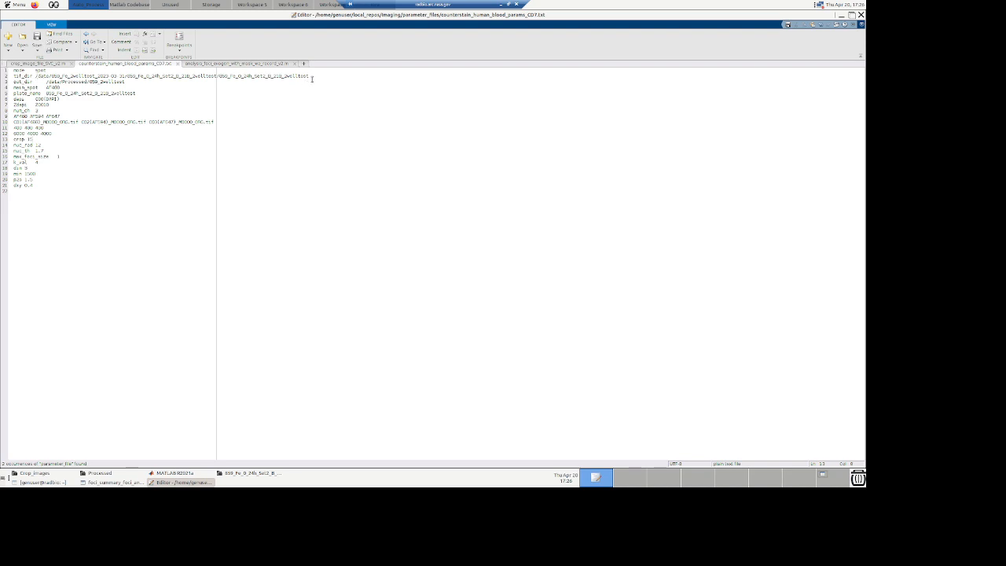
drag(311, 76, 36, 75)
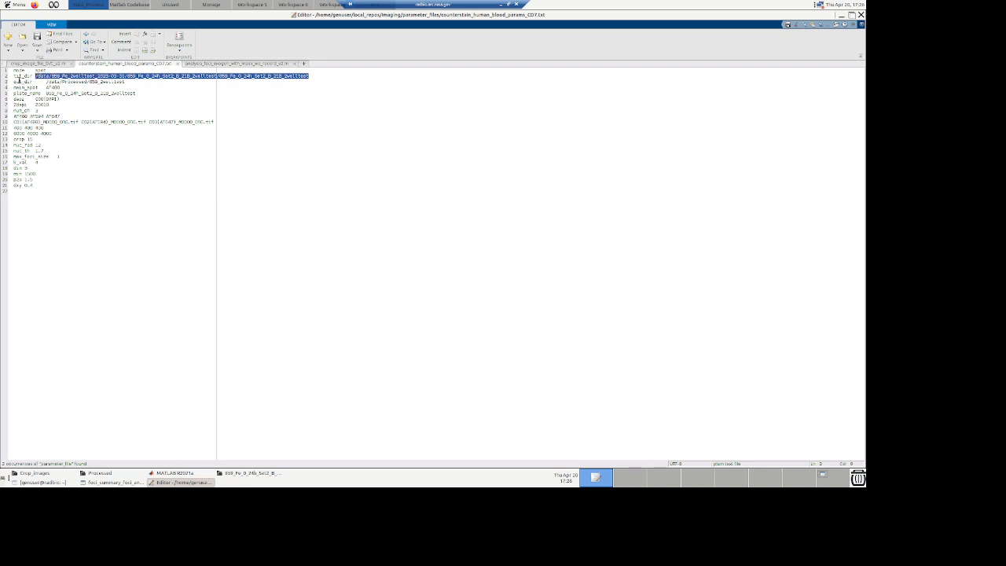
Step: Set out_dir in the parameter file to /data/Processed/859_2wellTest_demo
click(172, 96)
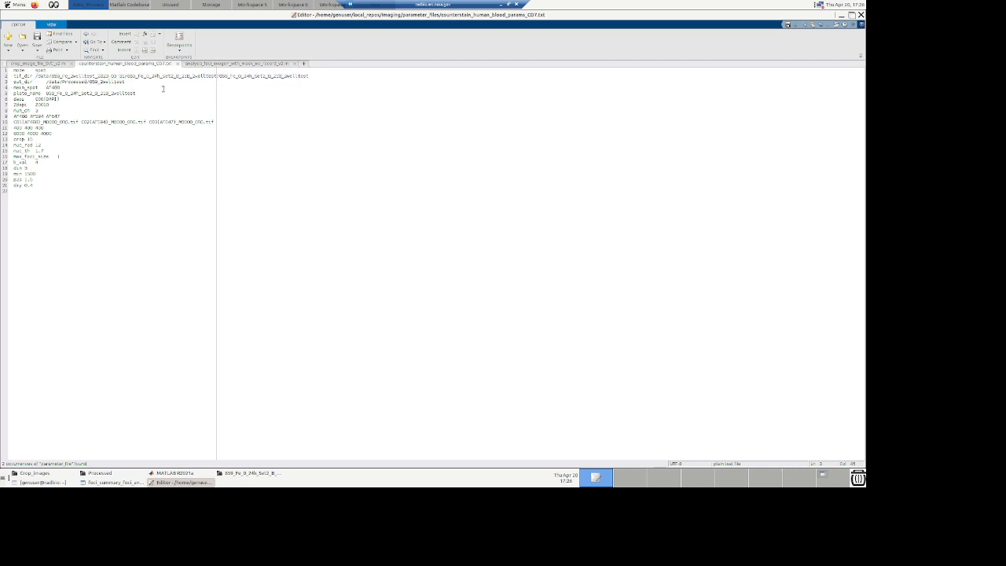
key(BackSpace)
key(BackSpace)
key(BackSpace)
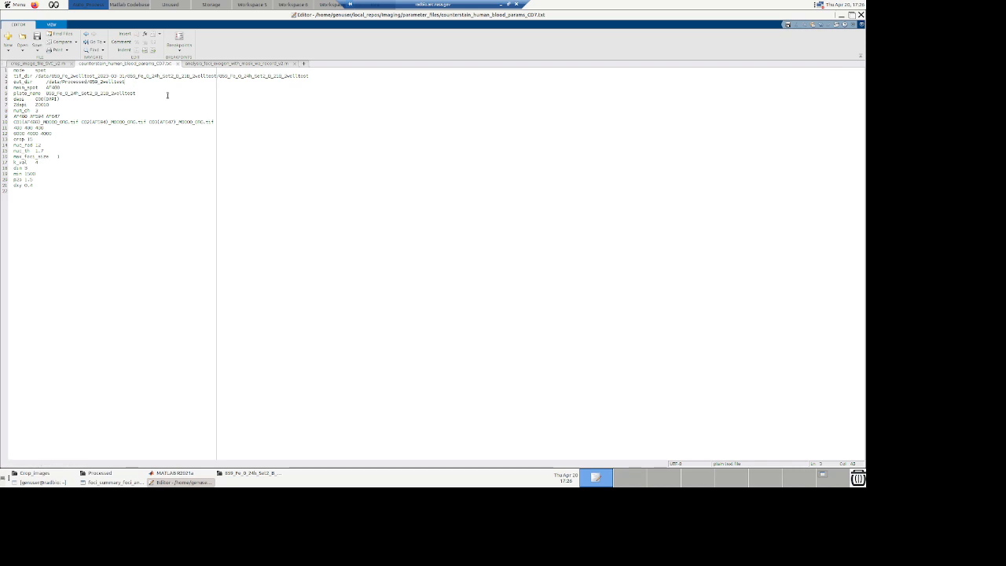
text(_demo)
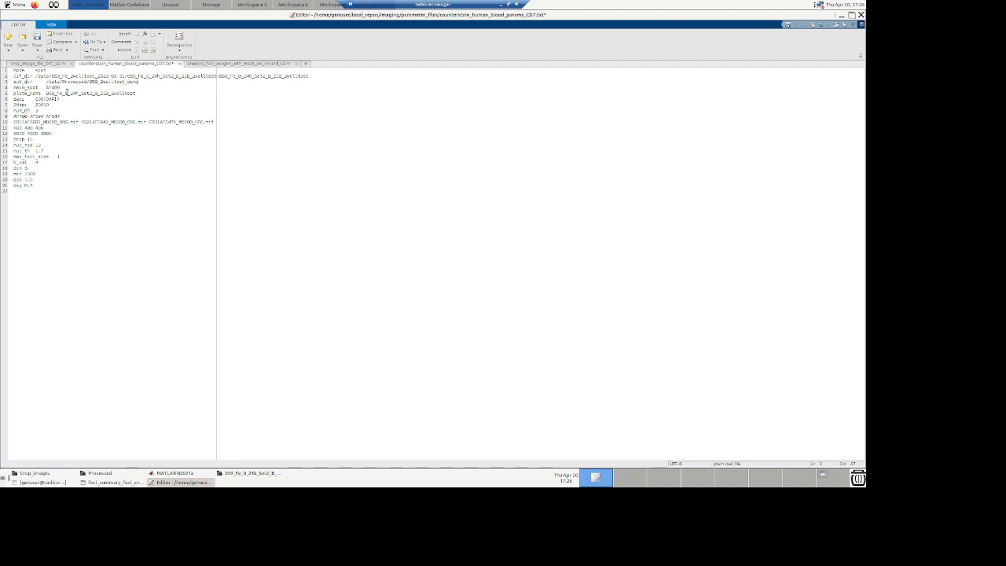
Step: Compare the last tif_dir folder name with the plate_name value
drag(219, 76, 312, 76)
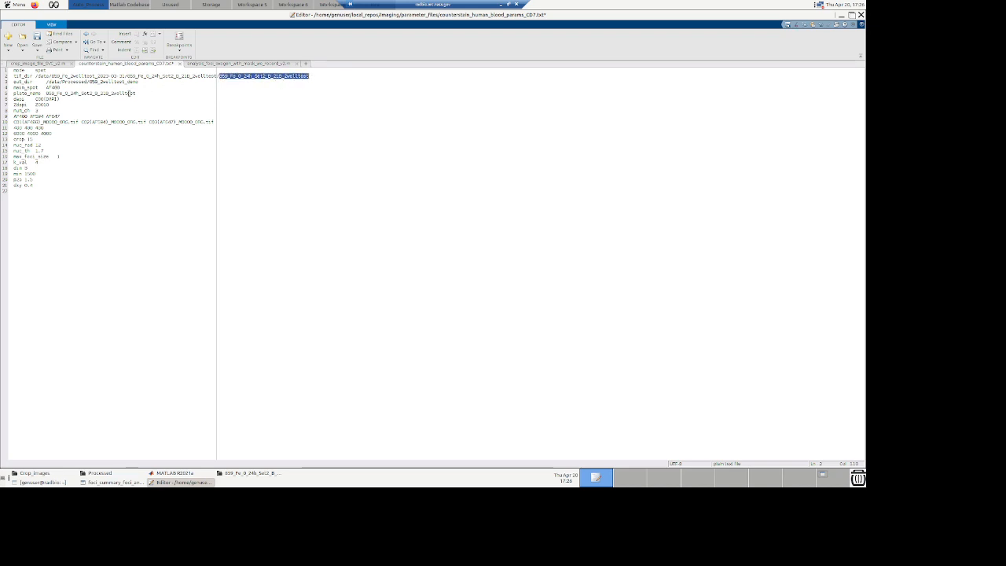
drag(138, 94, 43, 94)
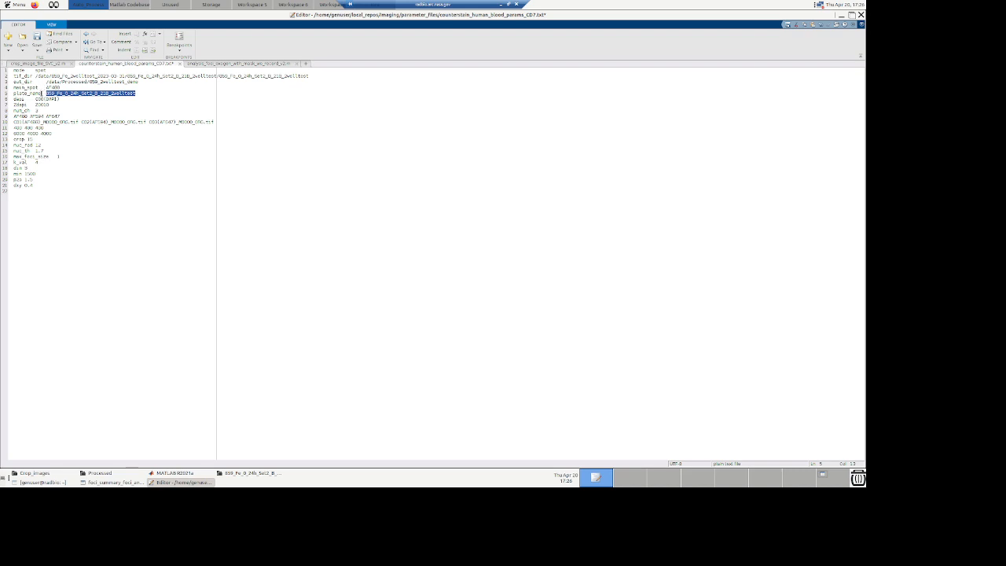
click(84, 100)
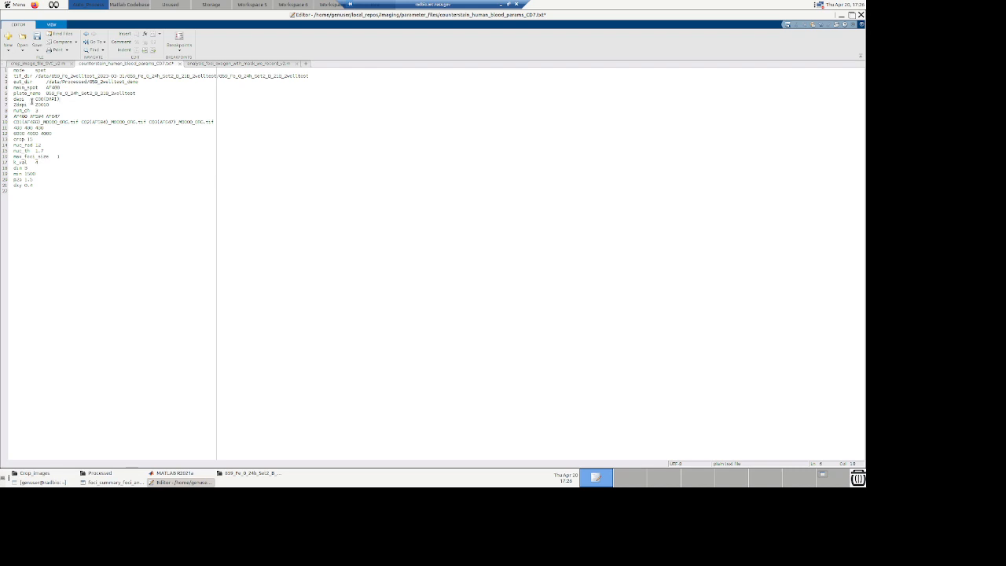
Step: Restore the parameter file editor to a smaller window and resize it
mouse_move(248, 473)
click(852, 16)
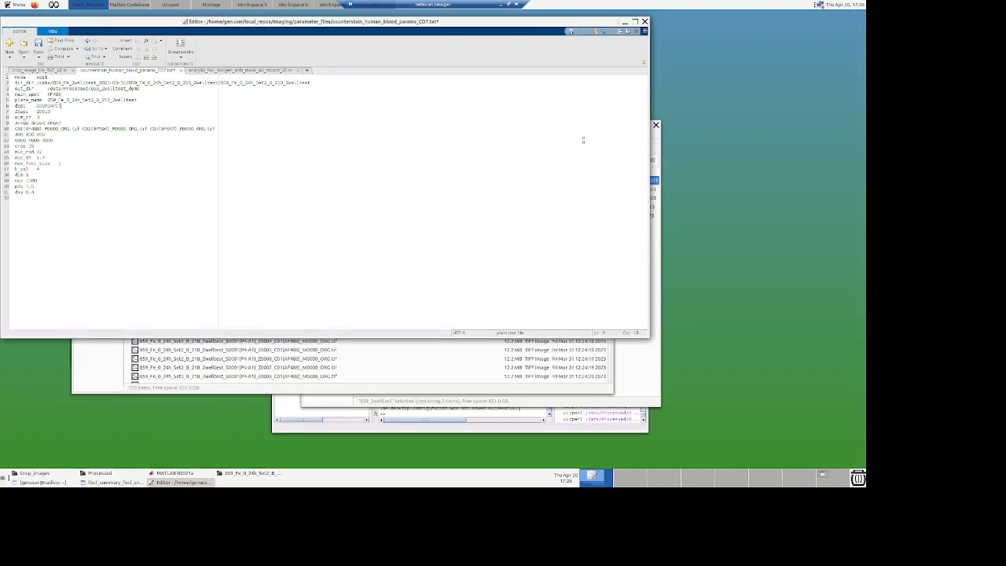
drag(647, 132, 340, 136)
Step: Place the file browser to the right of the editor and scroll through the TIFF file names
mouse_move(238, 474)
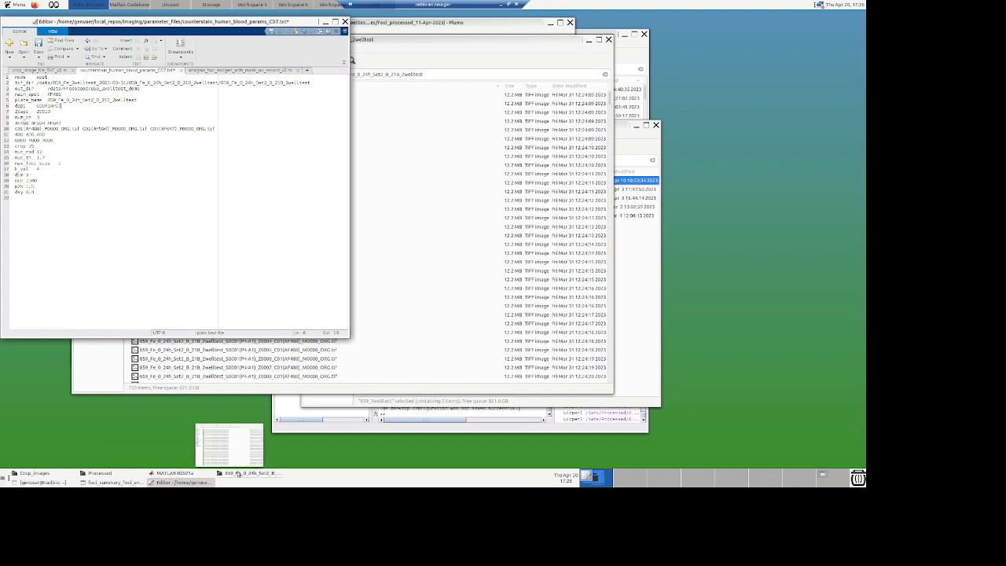
click(239, 474)
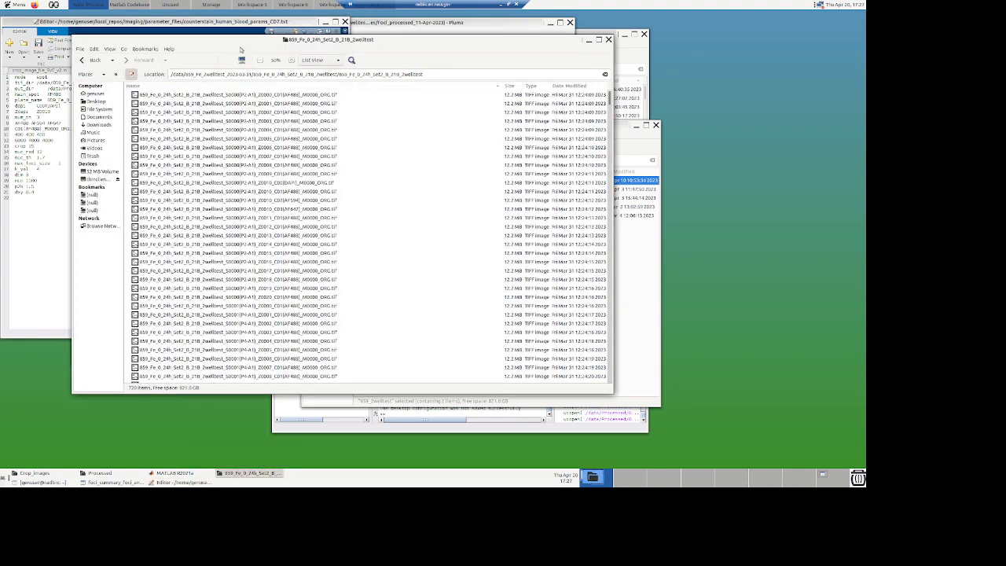
drag(216, 42, 487, 22)
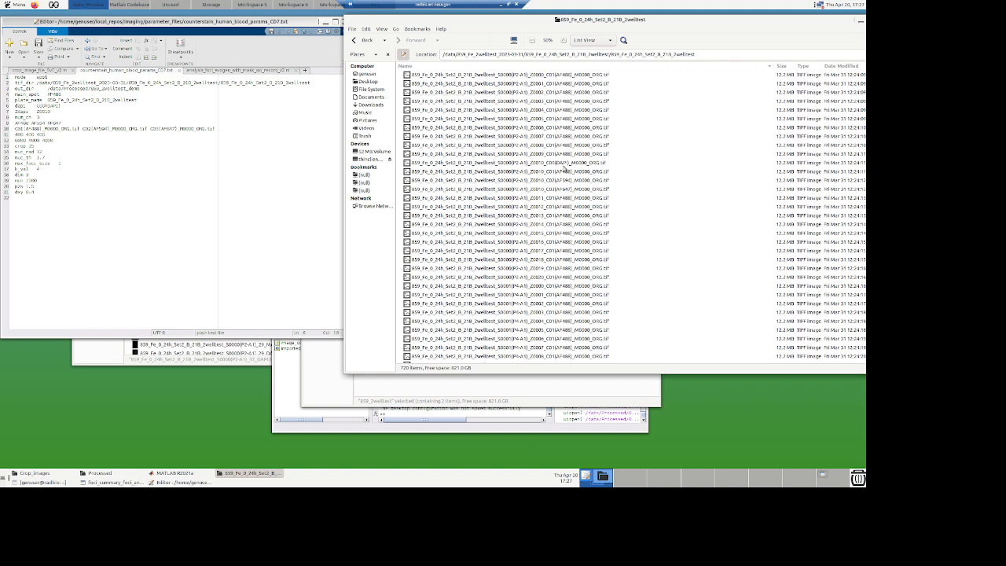
scroll(572, 308, down, 2)
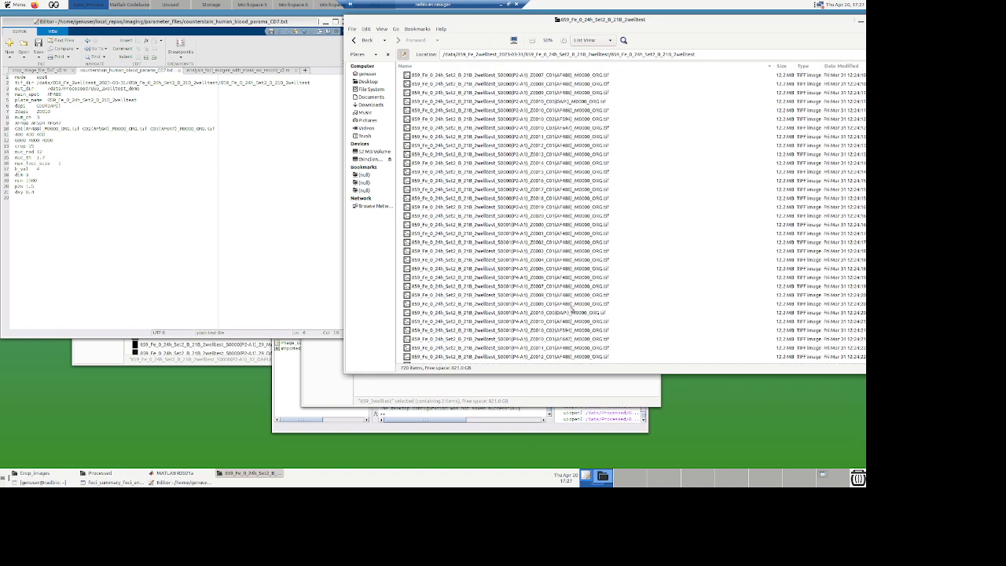
scroll(572, 309, down, 2)
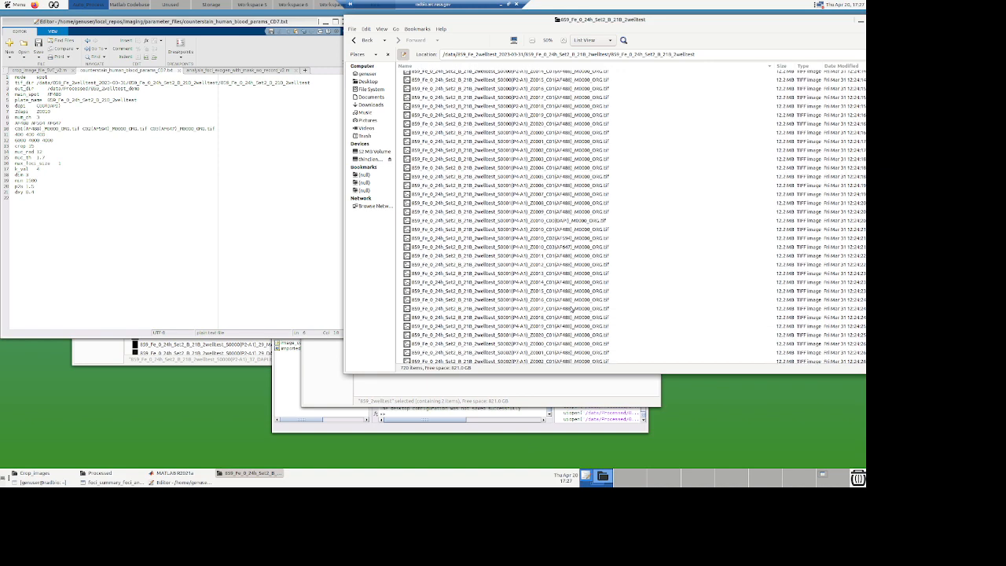
scroll(566, 290, down, 1)
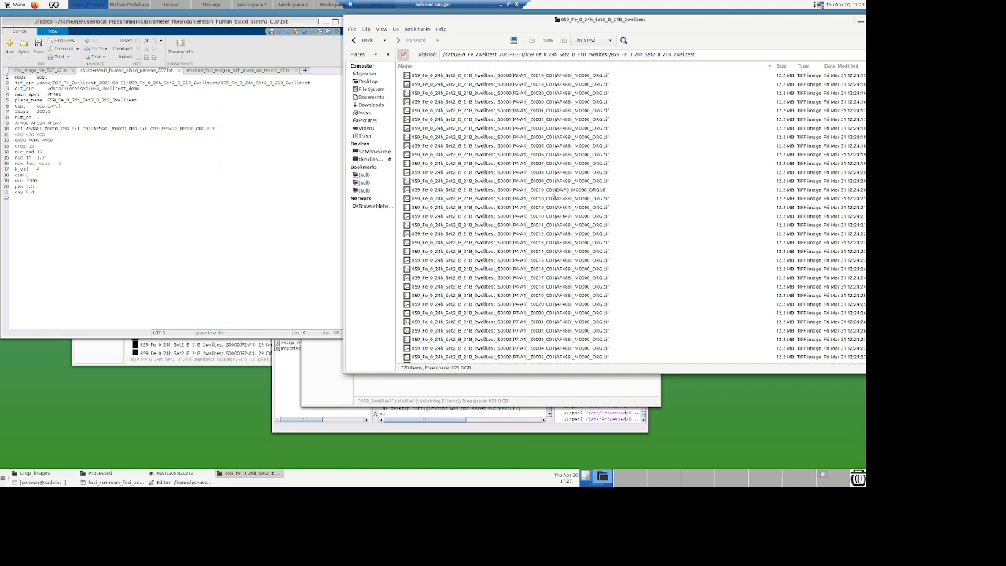
scroll(564, 212, up, 6)
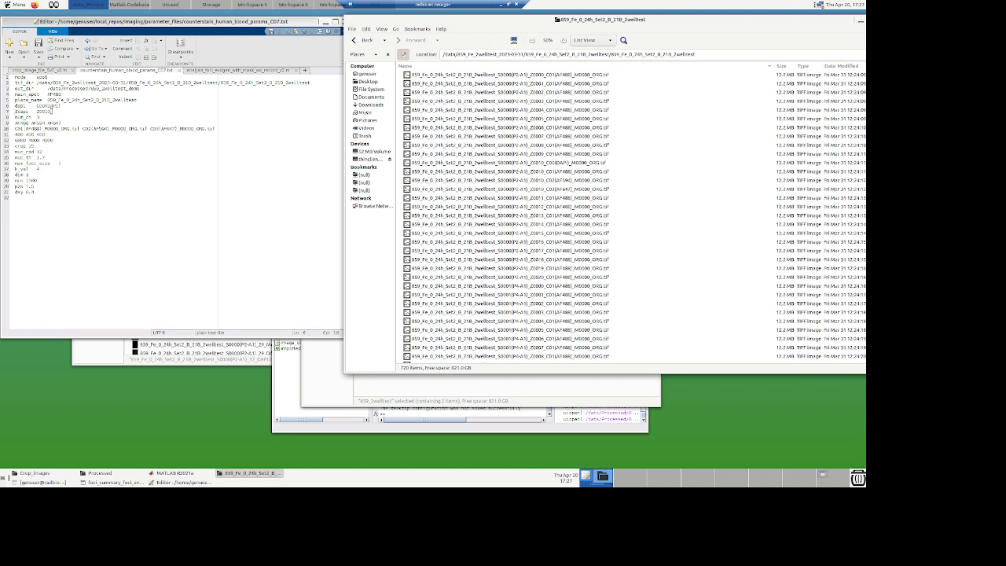
Step: Examine the ZSlep, array and channel file-name entries in the parameter file against the TIFF names
double_click(49, 111)
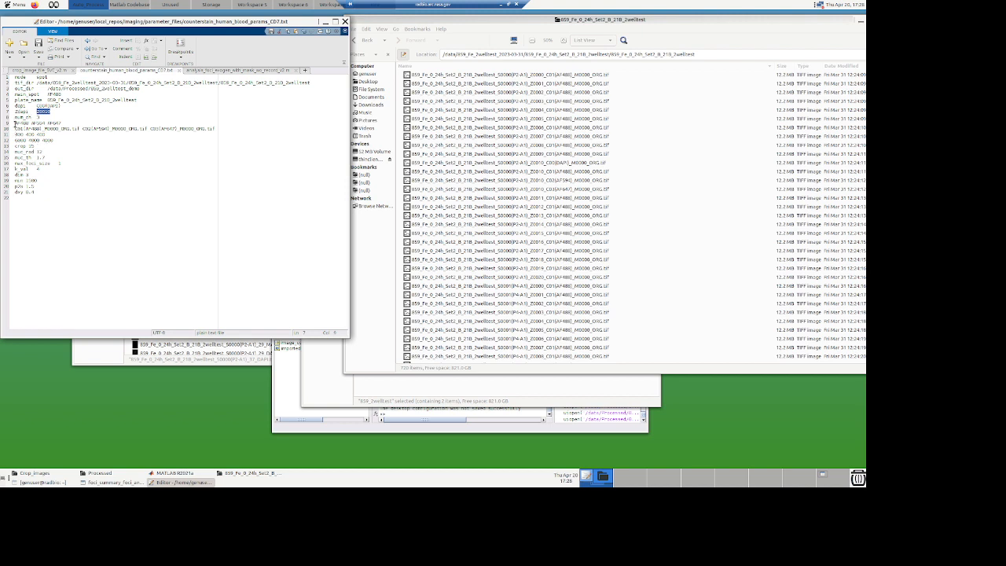
click(15, 123)
drag(16, 123, 66, 123)
click(65, 123)
drag(15, 128, 147, 129)
drag(223, 128, 149, 129)
click(57, 151)
Step: Move the MATLAB main window aside and select the P2-A1 Z0003 AF488 TIFF in the file browser
click(174, 472)
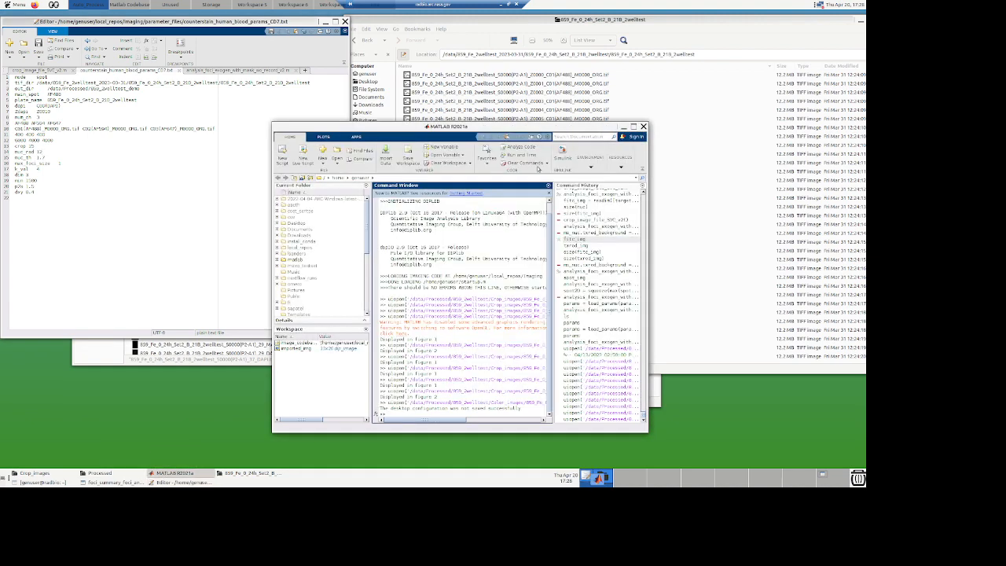
drag(409, 128, 251, 124)
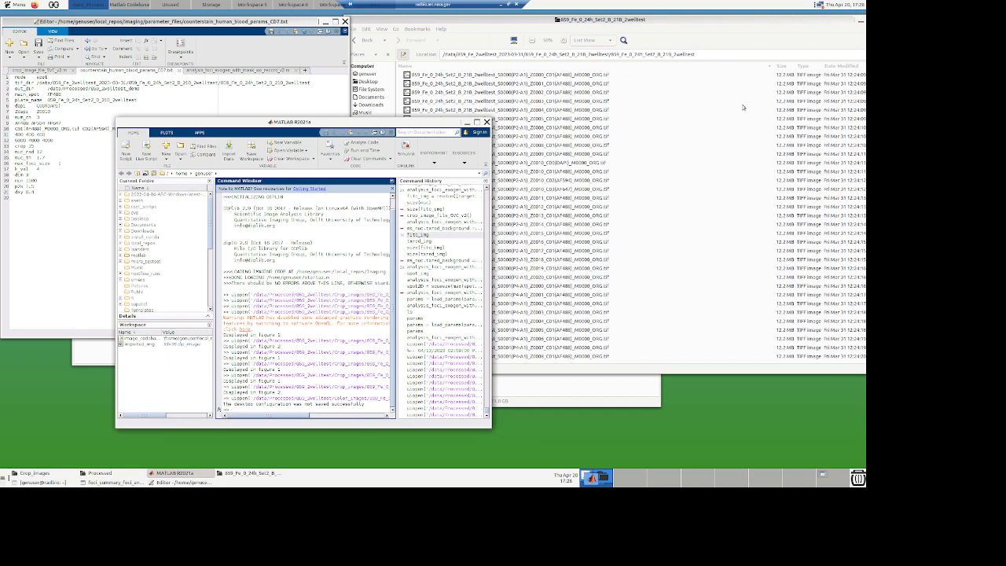
click(742, 102)
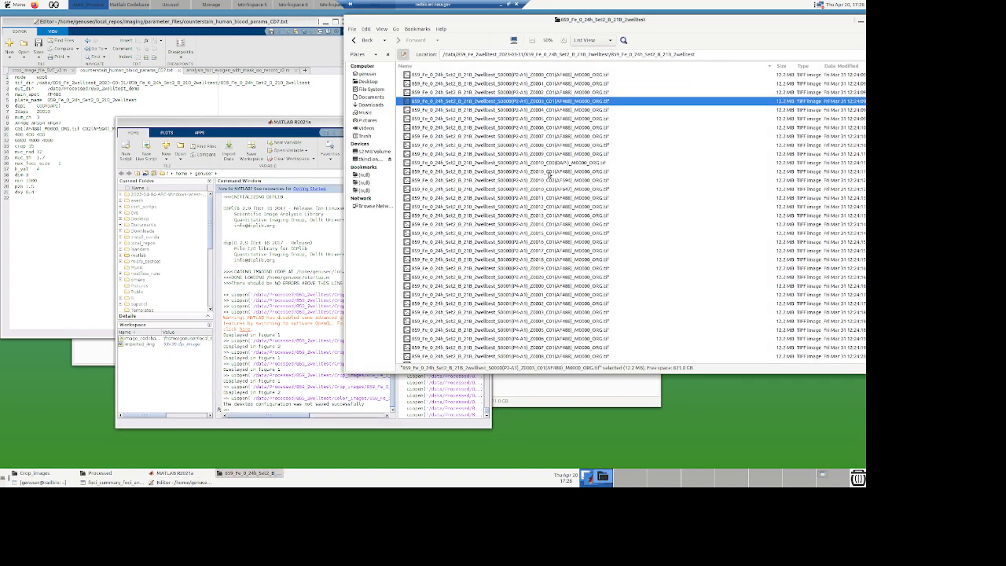
Step: Open the Z0010 AF488 TIFF of the P2-A1 well in a DIPimage figure window and reposition it
click(551, 171)
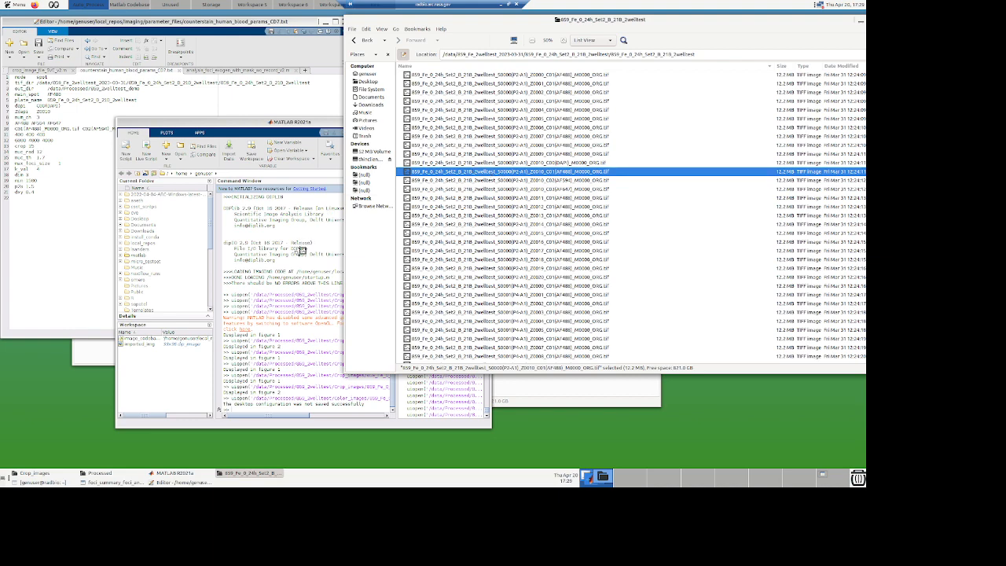
click(302, 264)
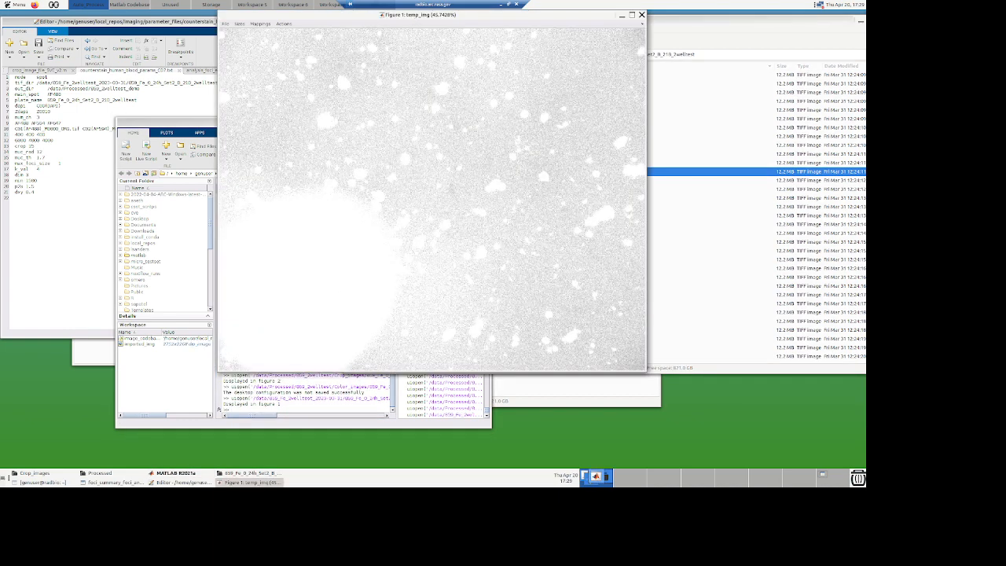
drag(361, 19, 357, 35)
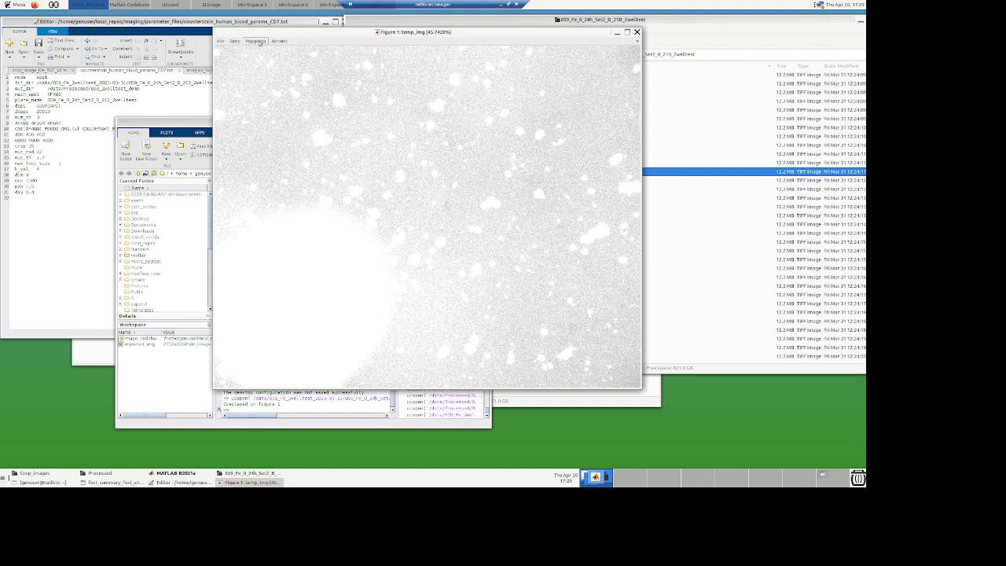
Step: Try the Linear stretch, Normal and Log stretch display mappings on the image
click(260, 42)
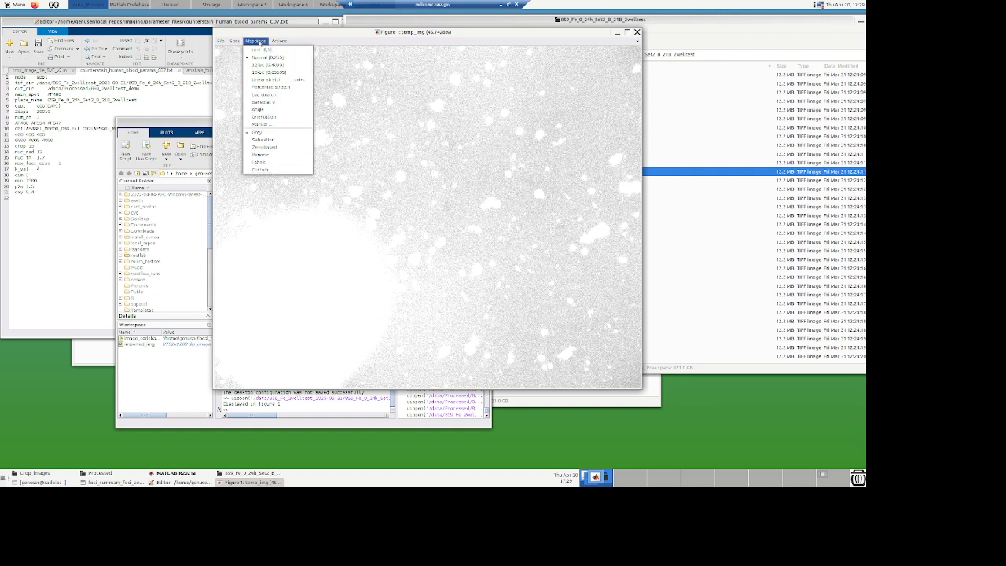
click(264, 80)
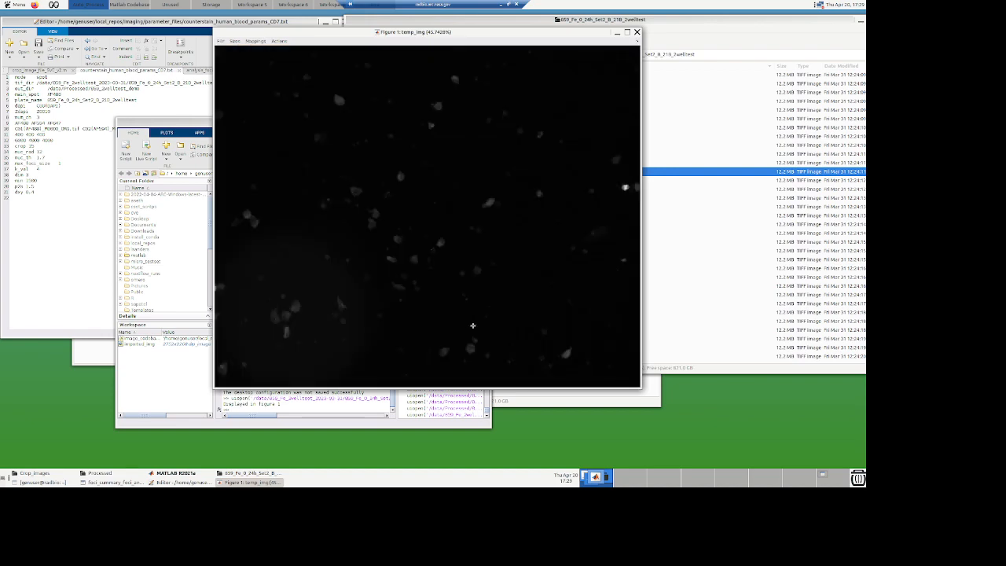
click(255, 41)
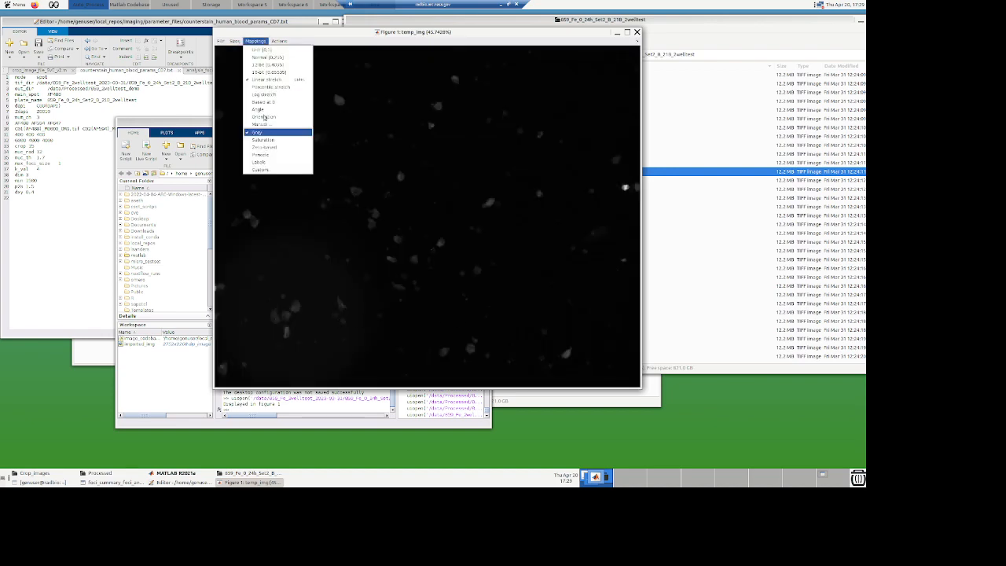
click(275, 57)
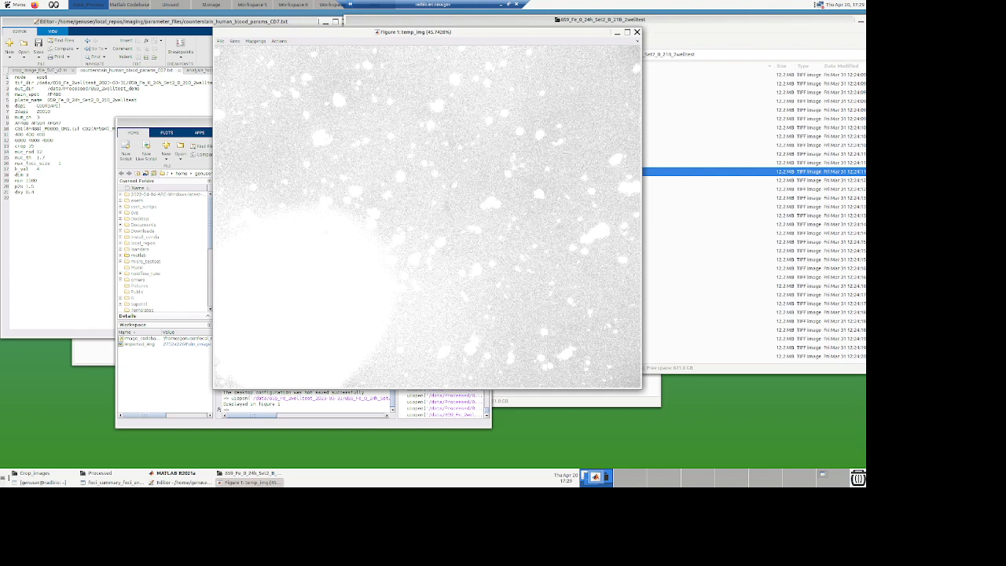
click(256, 41)
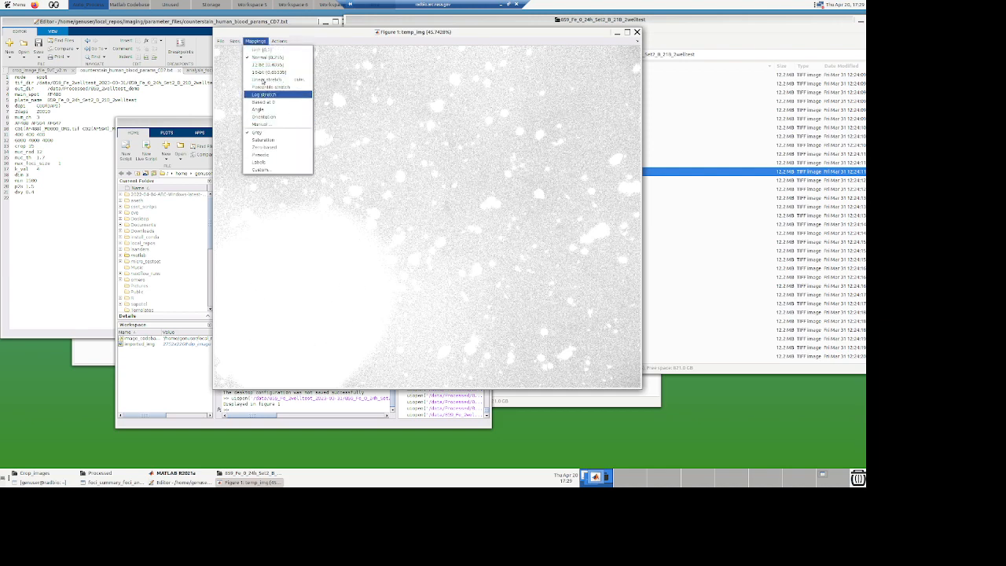
click(266, 79)
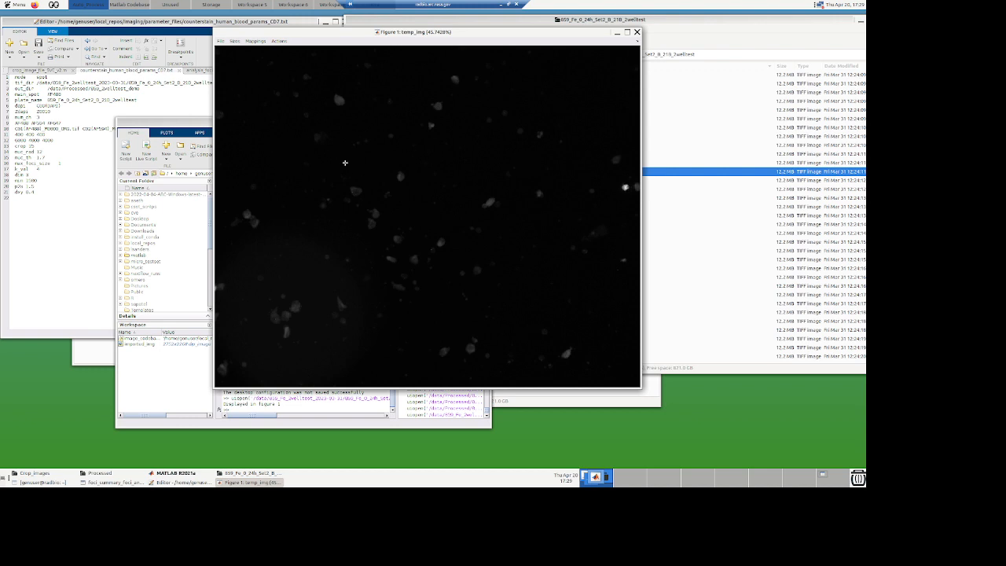
click(255, 40)
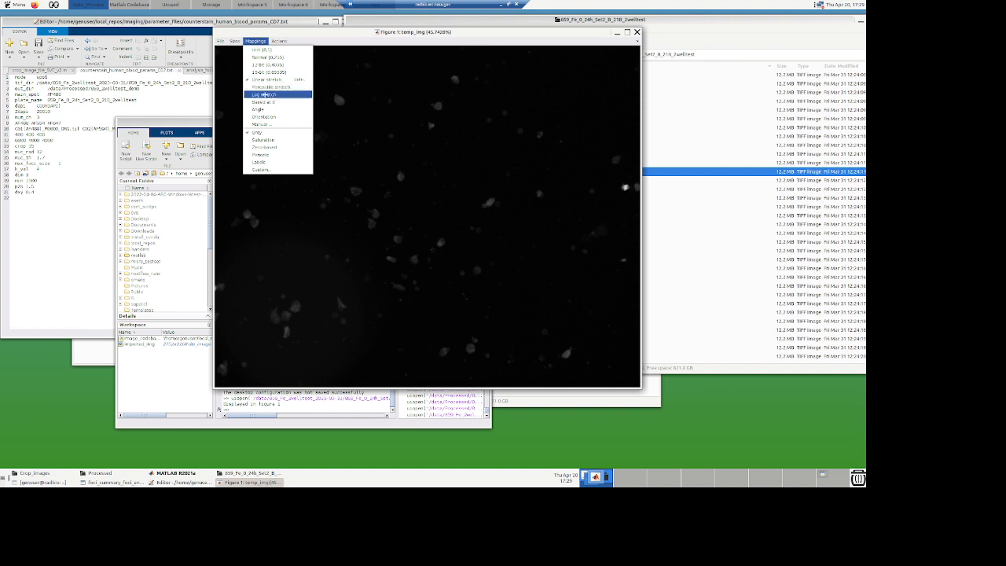
click(263, 93)
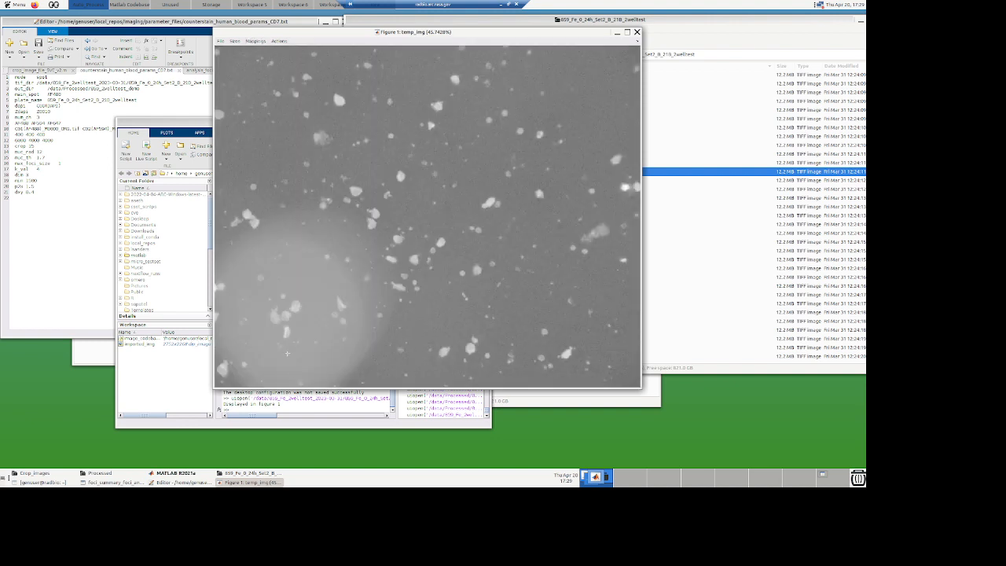
click(256, 40)
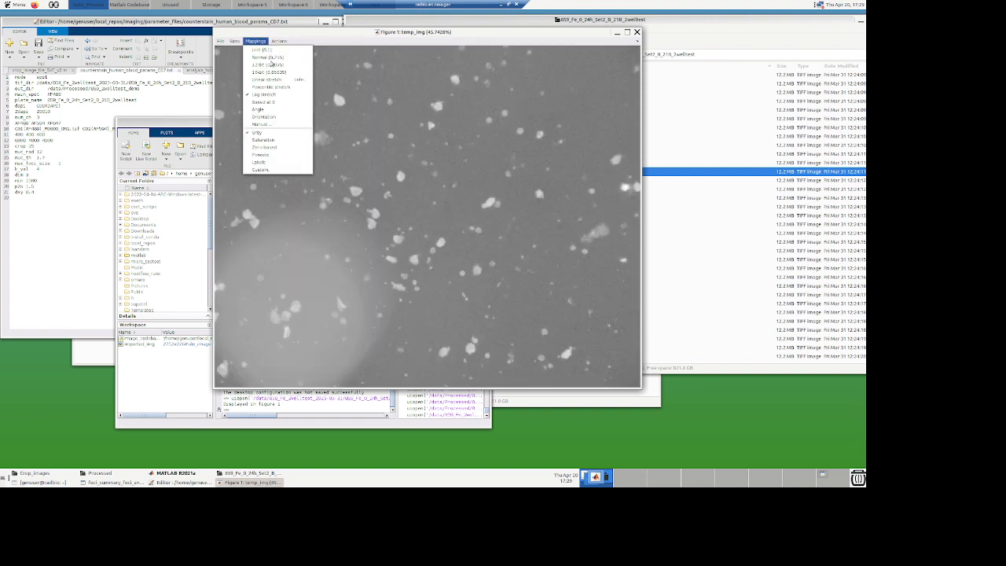
click(279, 80)
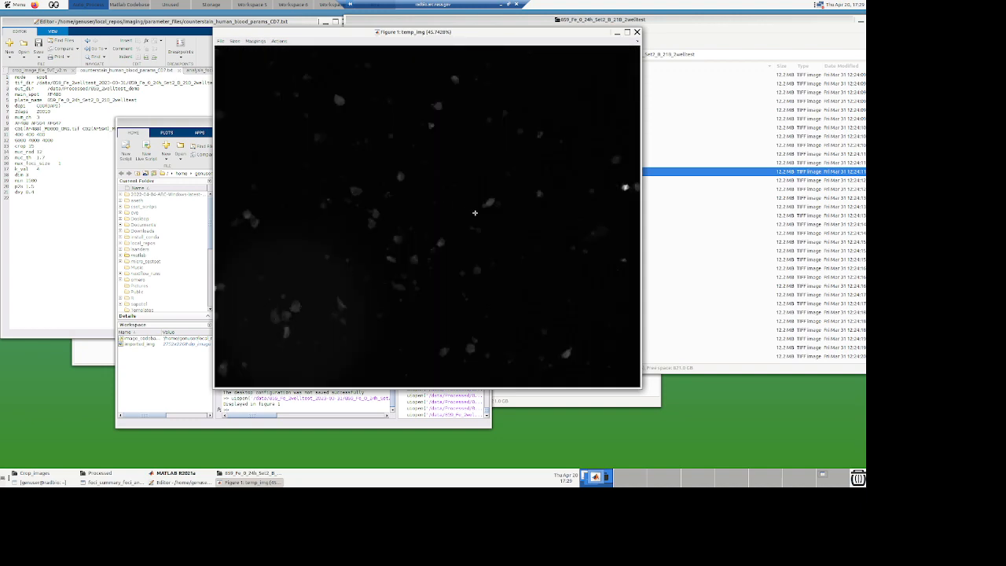
Step: Apply a manual display mapping with lower bound 400 and an adjusted upper bound
click(254, 43)
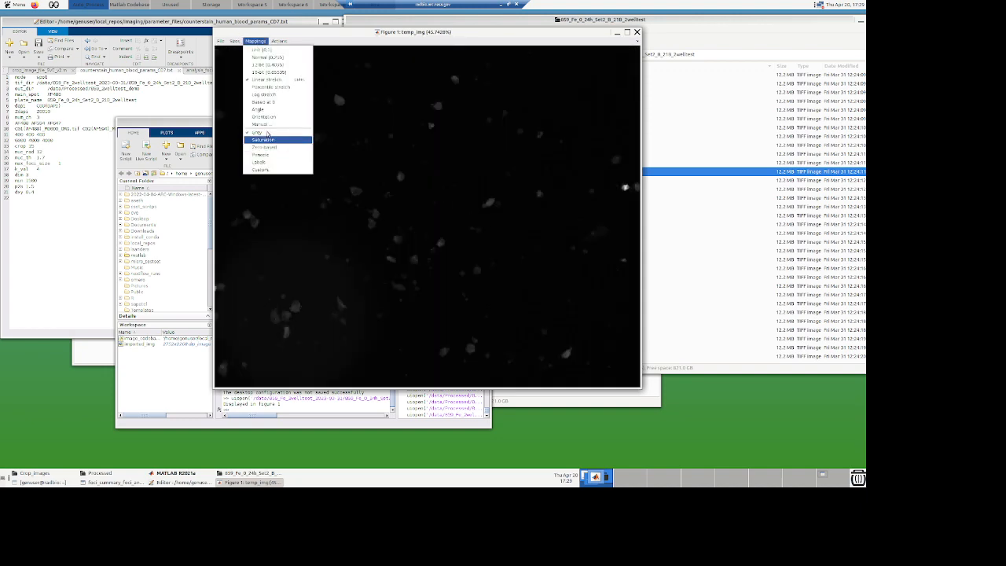
click(261, 124)
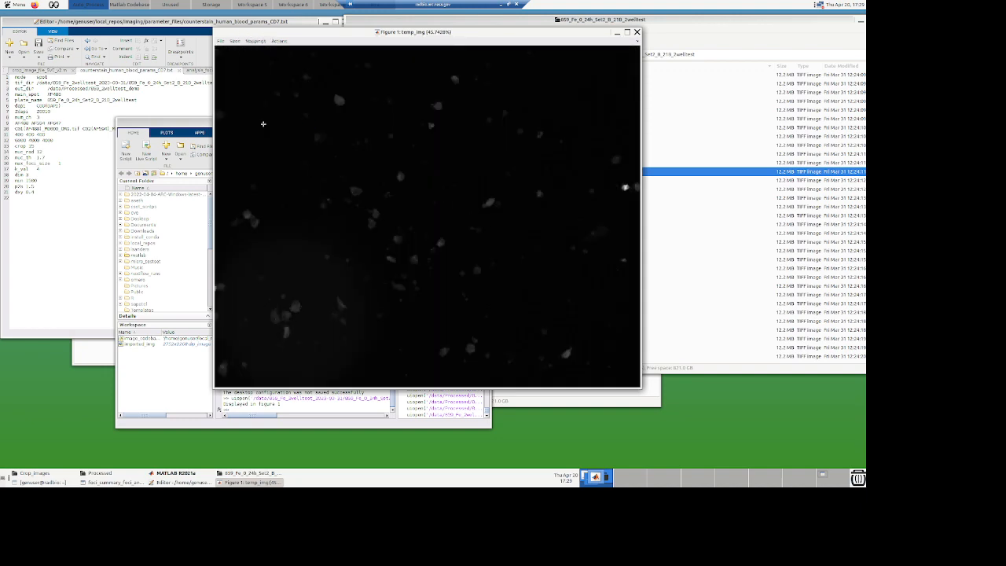
click(284, 171)
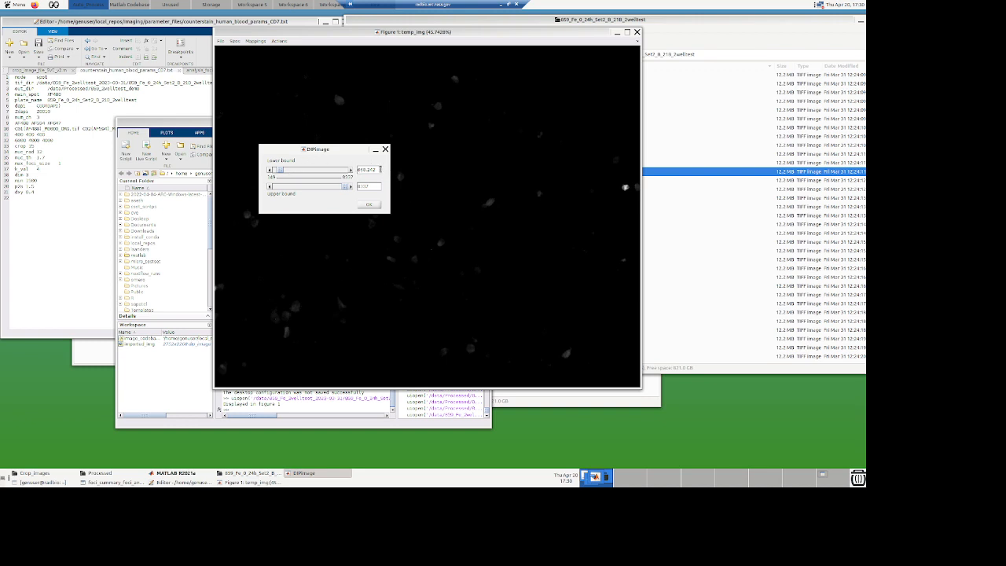
drag(381, 169, 319, 167)
text(400)
drag(378, 186, 325, 183)
text(6000)
click(369, 206)
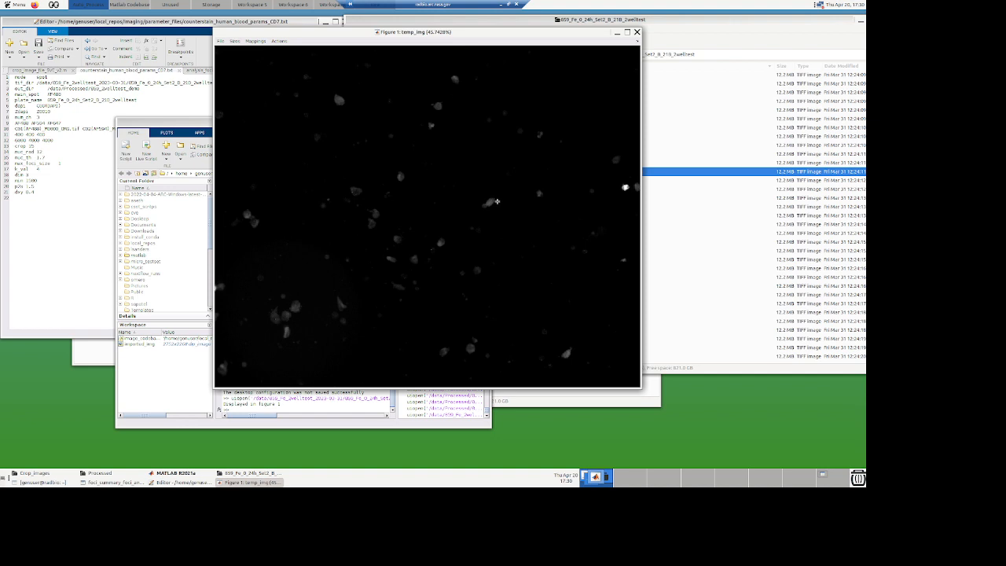
Step: Inspect individual cells in the image and close the figure window
click(492, 200)
click(490, 202)
click(491, 202)
click(431, 126)
click(637, 33)
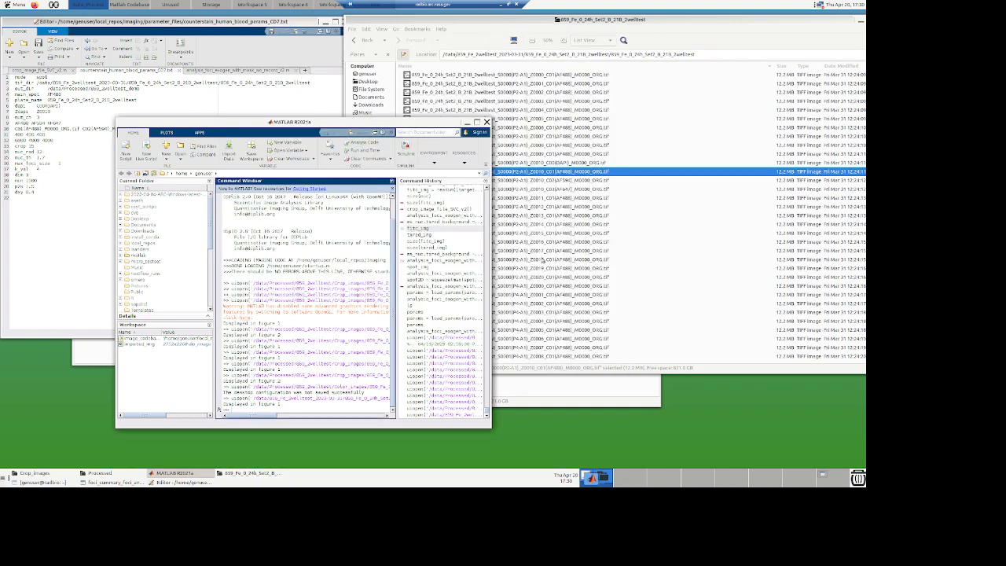
Step: Open the P4-A1 Z0017 AF488 TIFF, view it with Linear stretch mapping, and close it
click(624, 174)
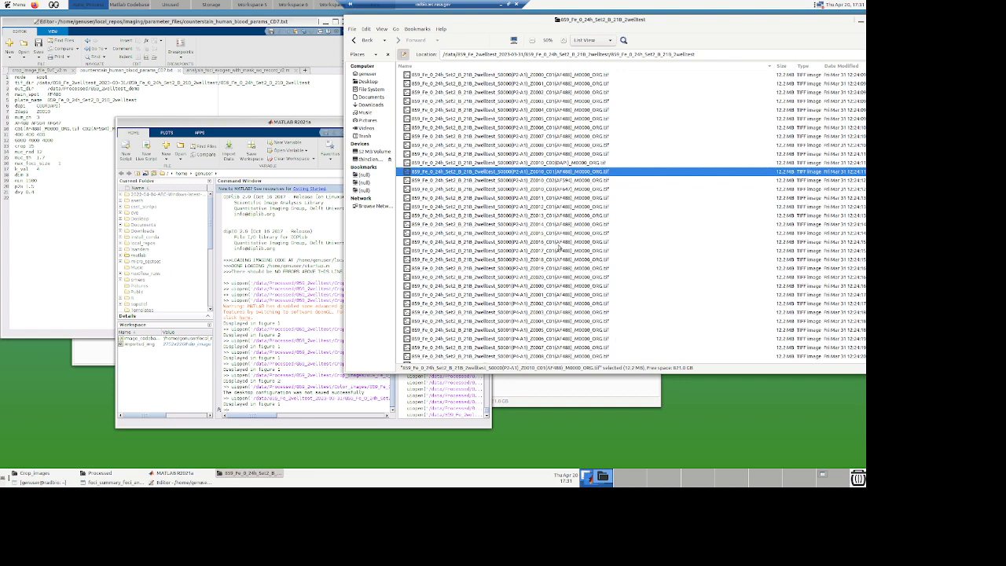
scroll(576, 282, down, 5)
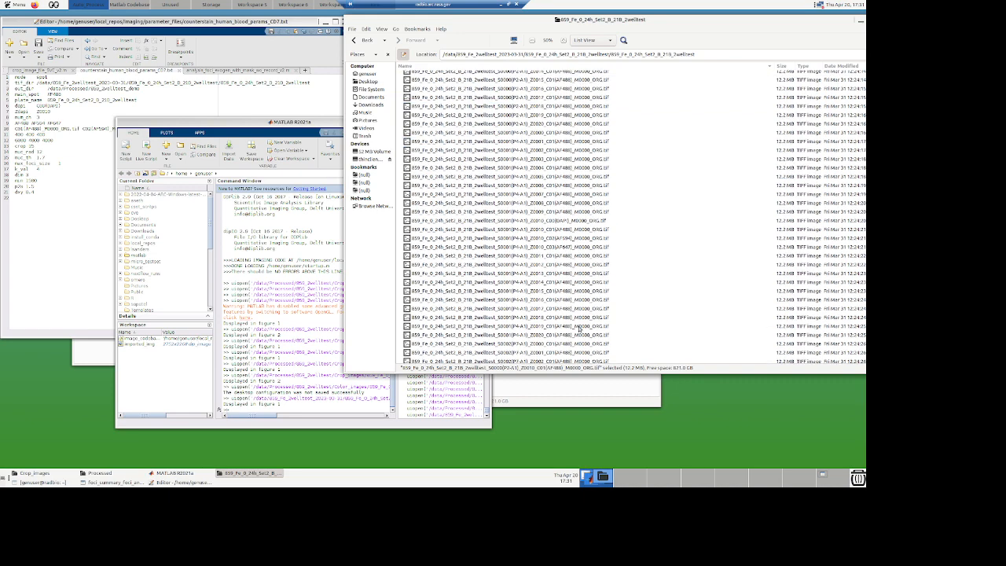
click(499, 308)
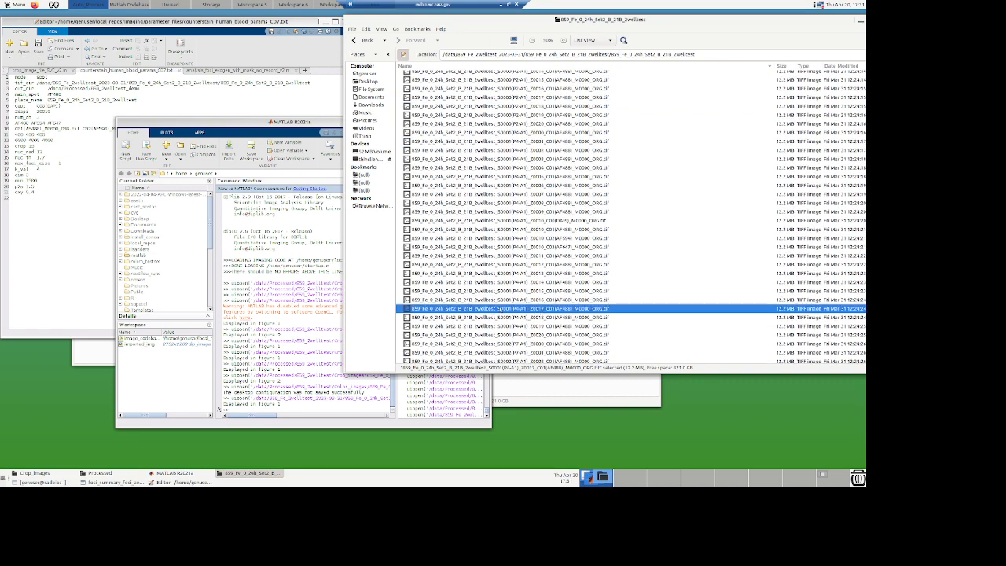
drag(522, 310, 297, 312)
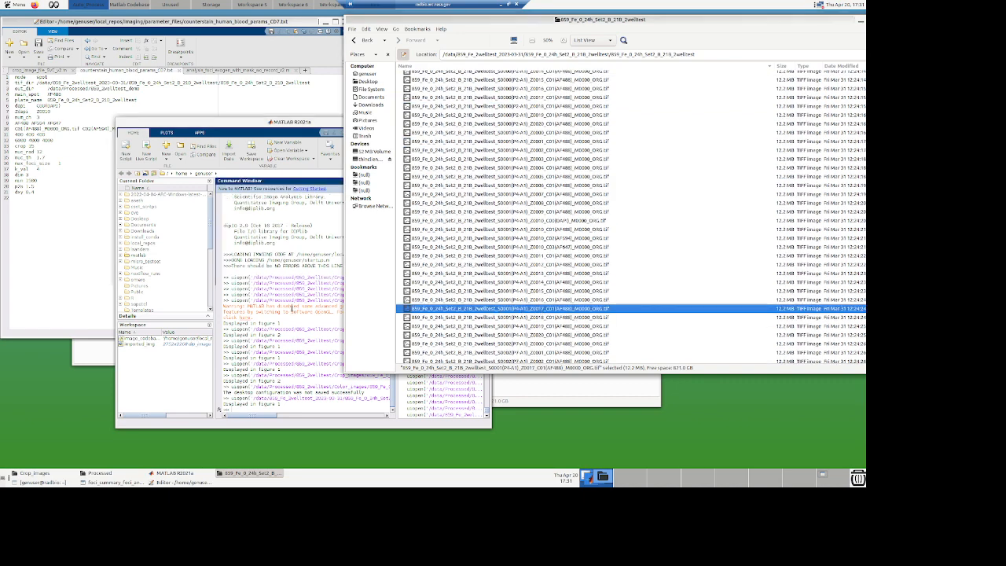
click(260, 23)
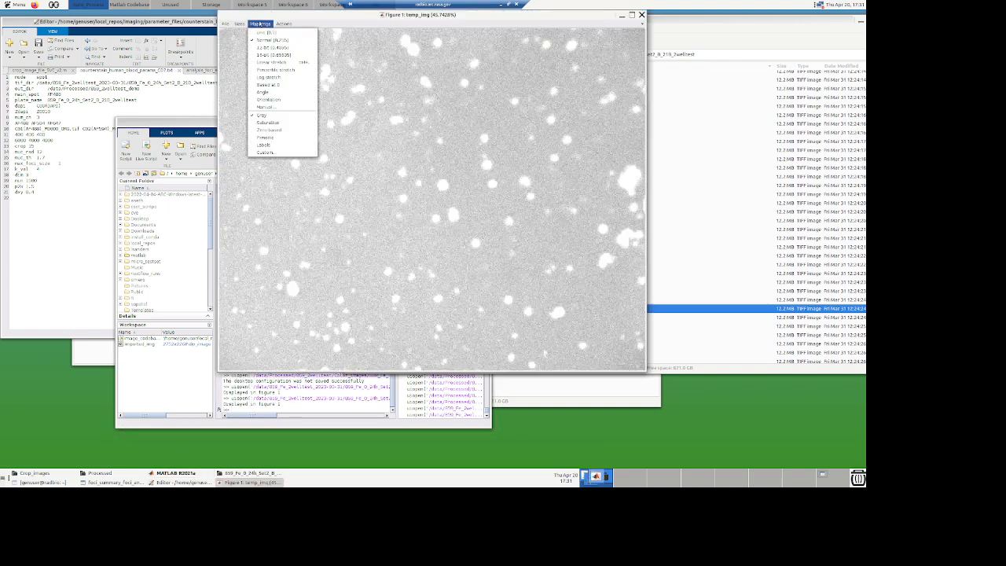
click(271, 62)
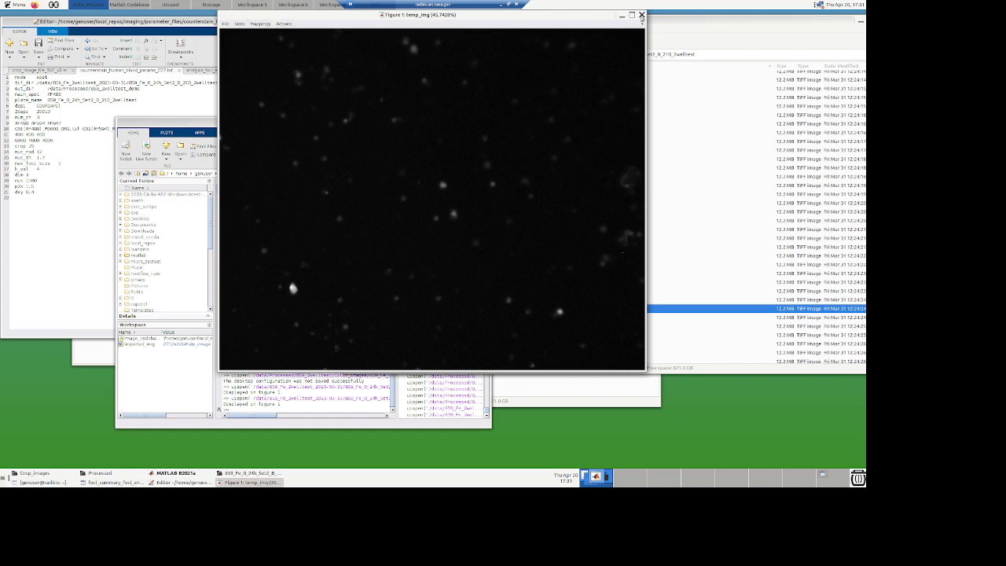
click(641, 15)
Step: Open the Z0010 C03 AF647 TIFF in a figure window and switch its display mapping
click(617, 322)
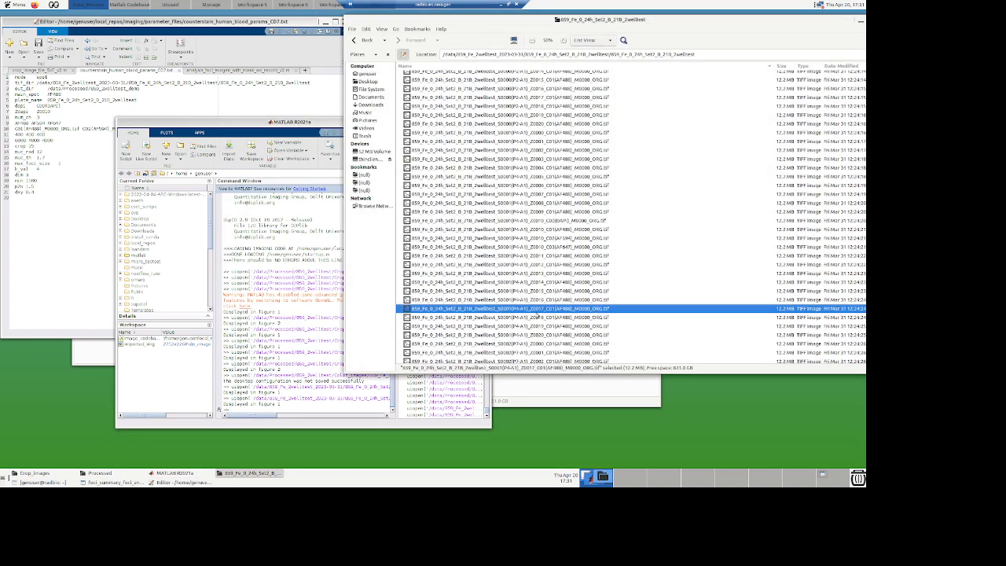
click(539, 248)
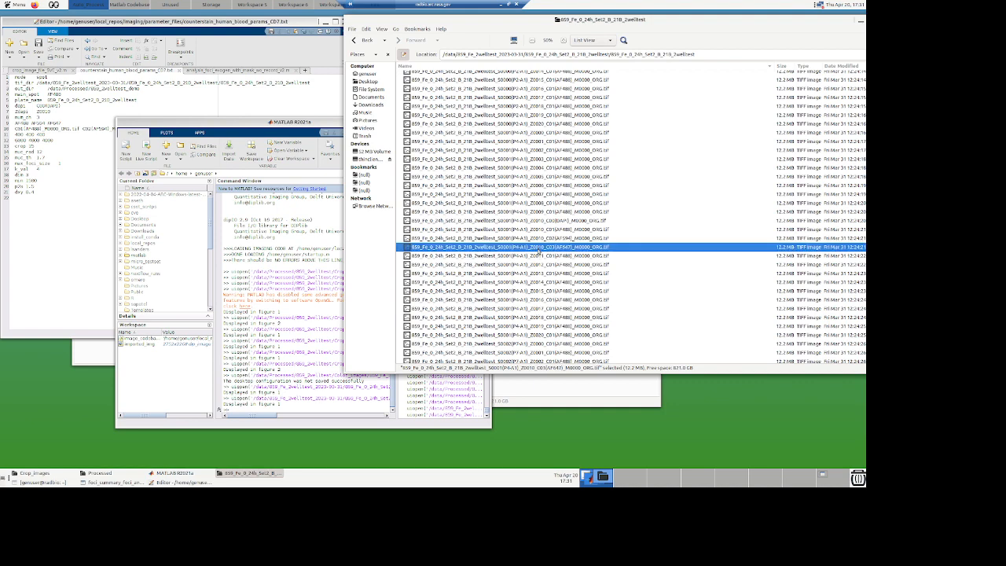
drag(310, 275, 310, 275)
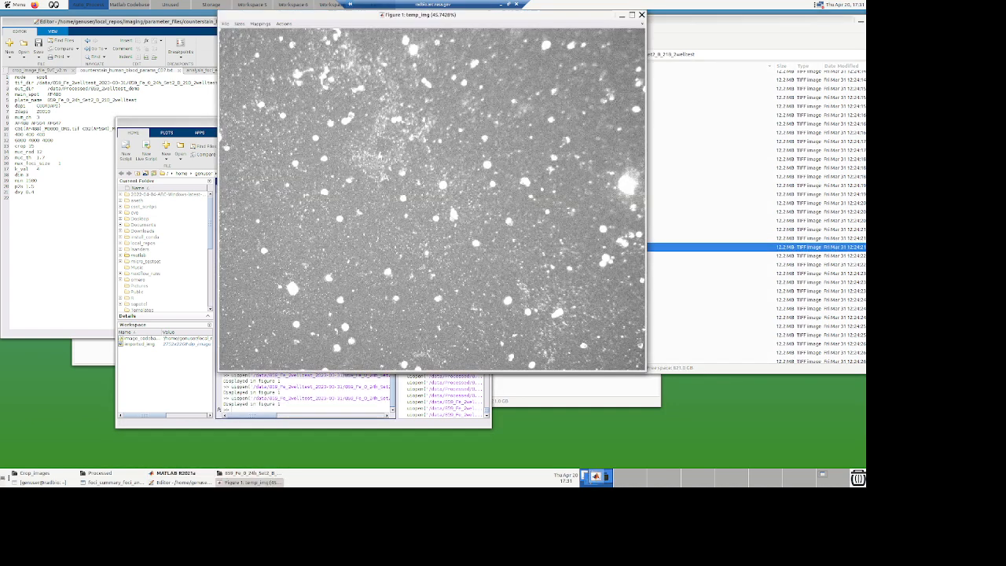
click(260, 25)
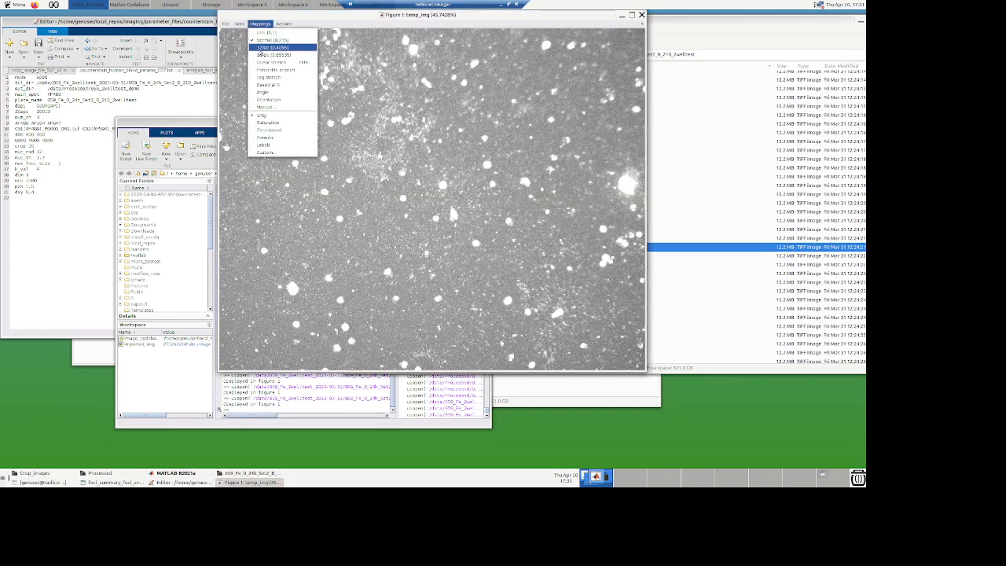
click(272, 54)
Step: Apply a manual display mapping with lower bound 400 to the AF647 image, inspect it, and close the figure
click(260, 25)
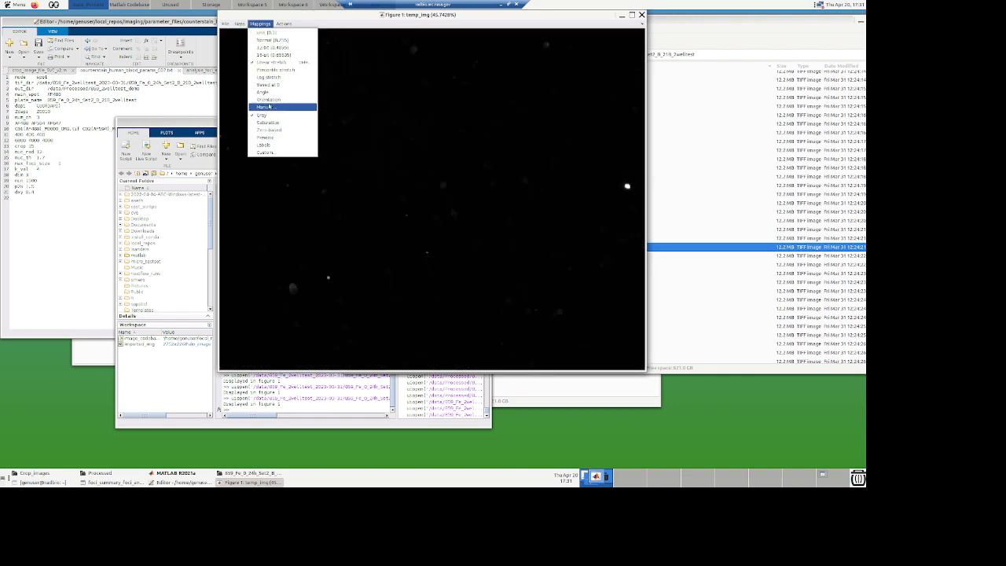
click(267, 106)
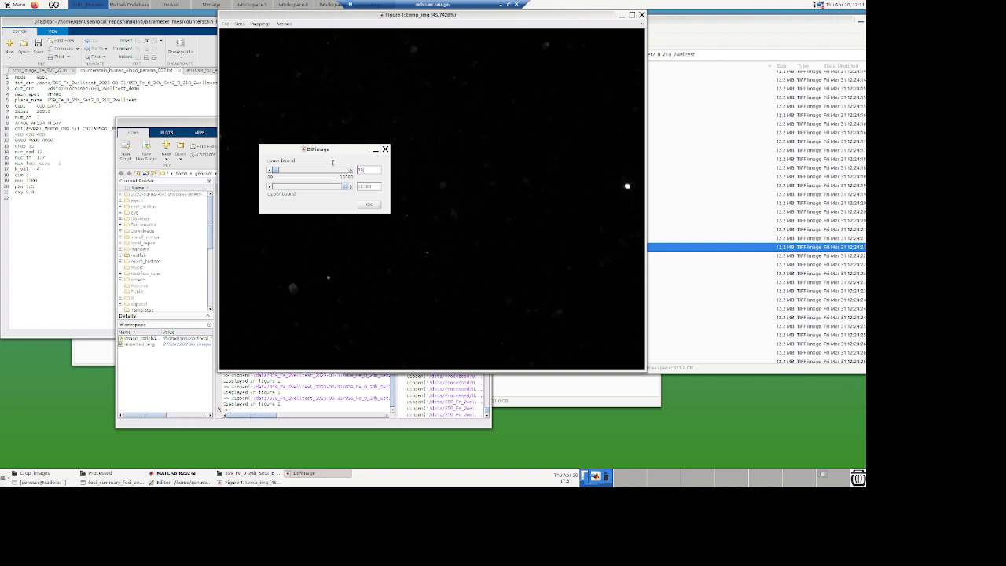
drag(332, 162, 330, 167)
text(400)
drag(381, 186, 356, 186)
text(4)
click(369, 204)
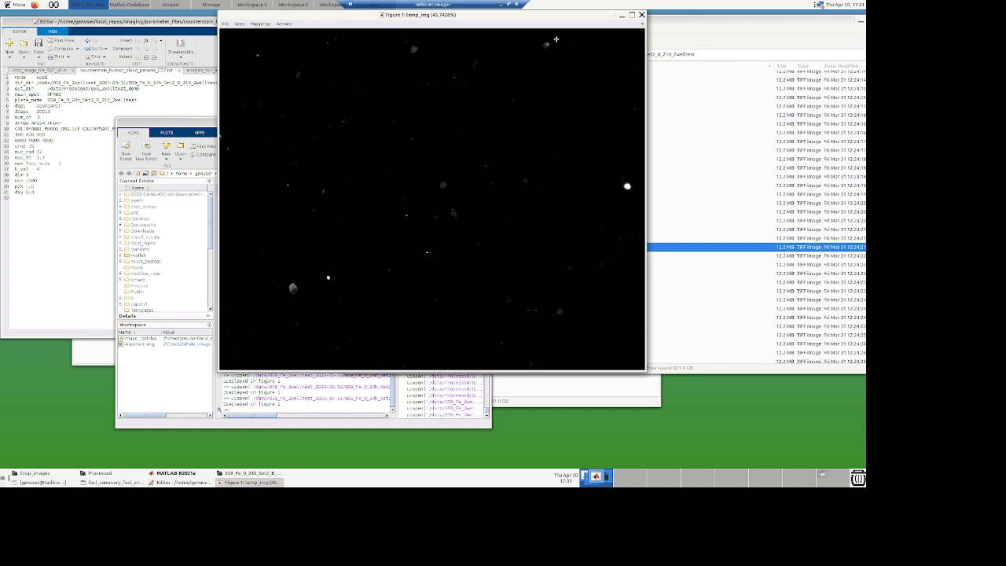
click(547, 45)
click(642, 15)
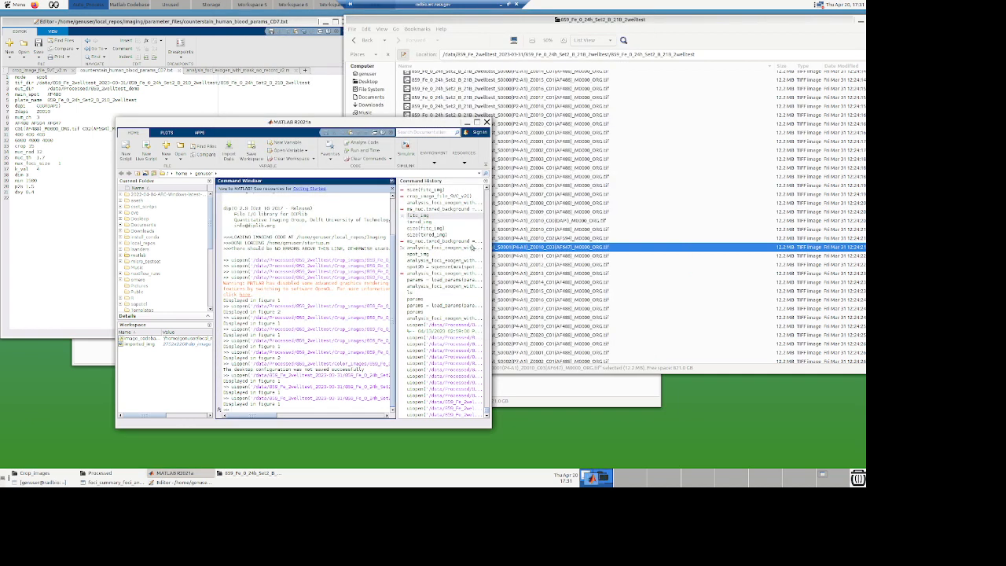
Step: Edit the b_val and dia entries near the end of the parameter file, entering 1 and 4
click(64, 176)
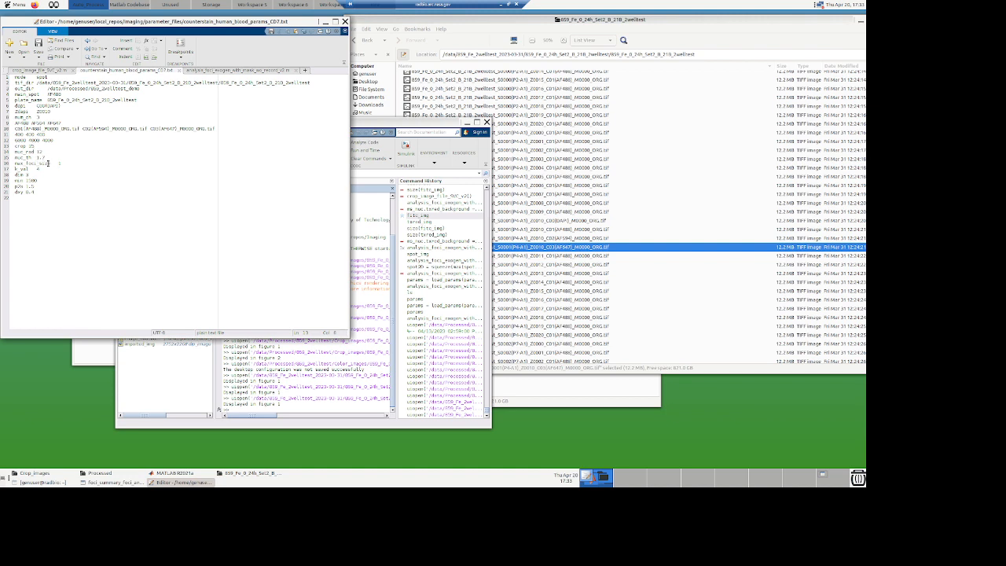
text(1)
triple_click(42, 169)
click(38, 172)
key(BackSpace)
text(4)
Step: Switch to the crop_image_file_SVC_v2.m script and scroll to its parameter-loading lines
click(35, 187)
drag(32, 193, 6, 192)
click(40, 70)
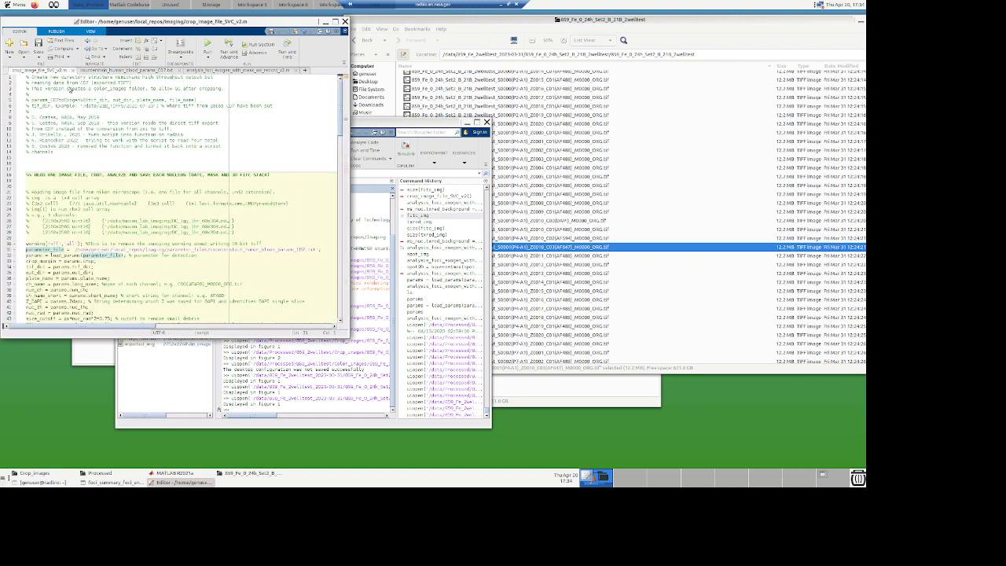
scroll(105, 268, down, 2)
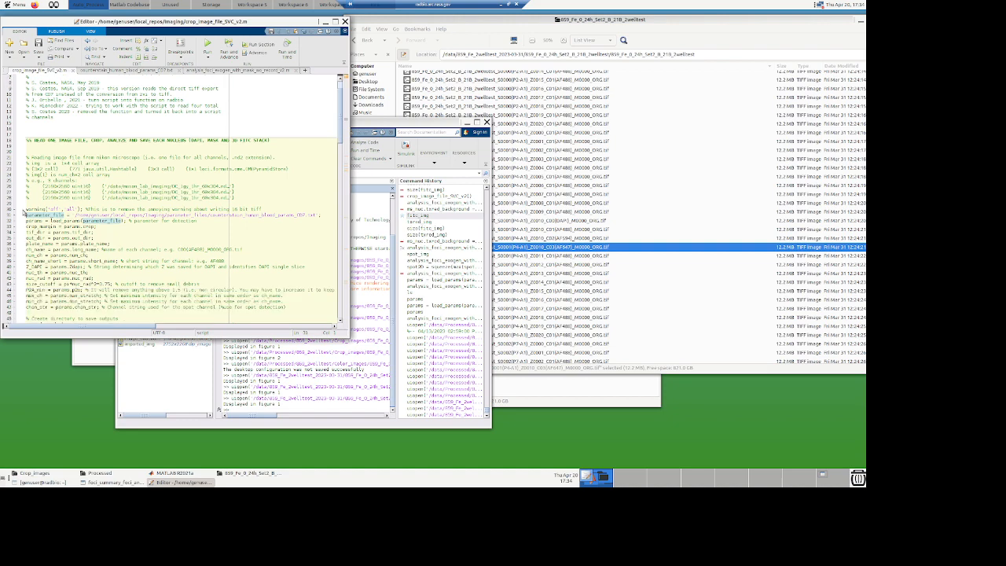
Step: Evaluate the script's warning, parameter_file and params-loading lines to load the parameter file into the workspace
click(24, 210)
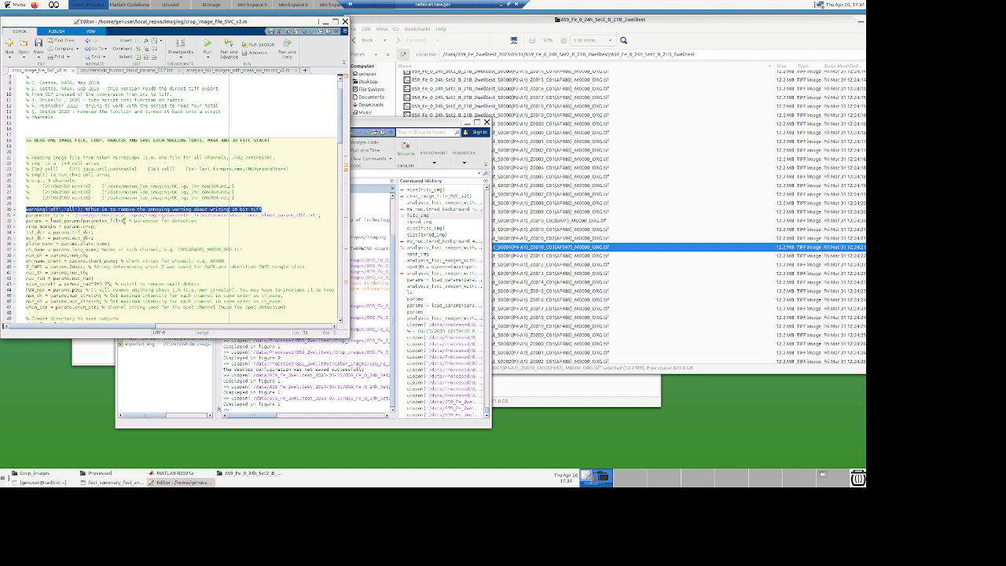
shift+click(123, 221)
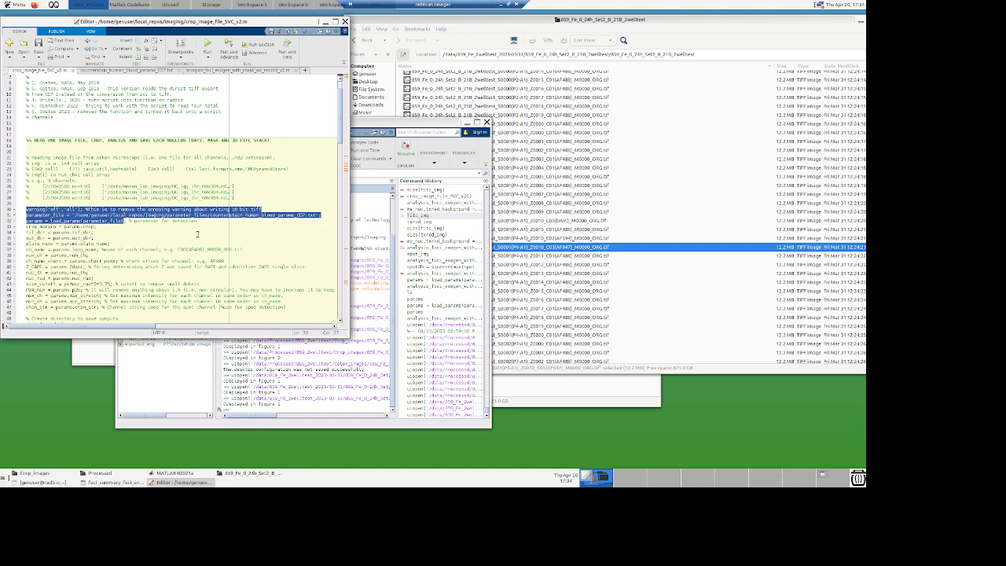
key(F9)
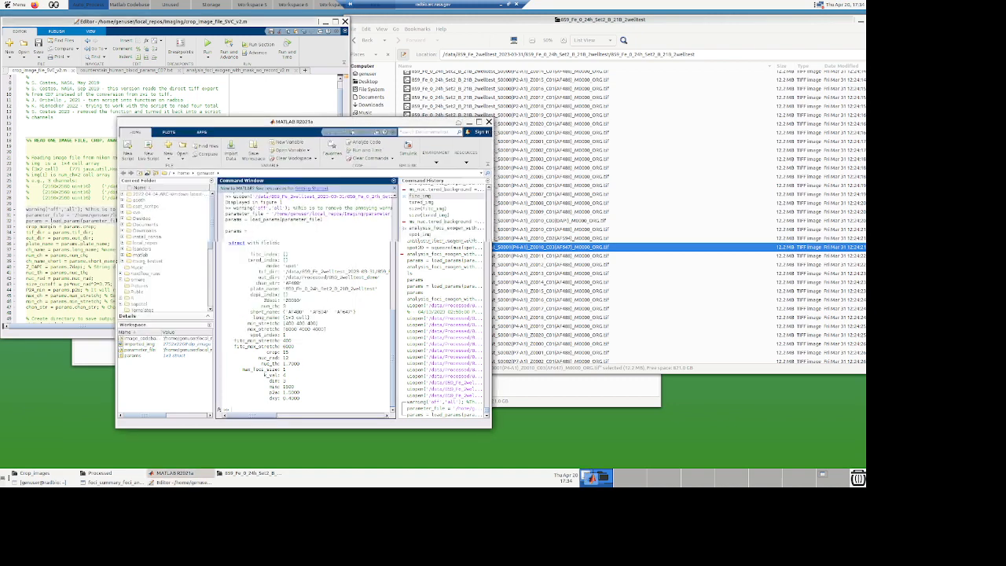
Step: Run the crop_image_file_SVC_v2 script from the Command Window
drag(570, 116, 611, 38)
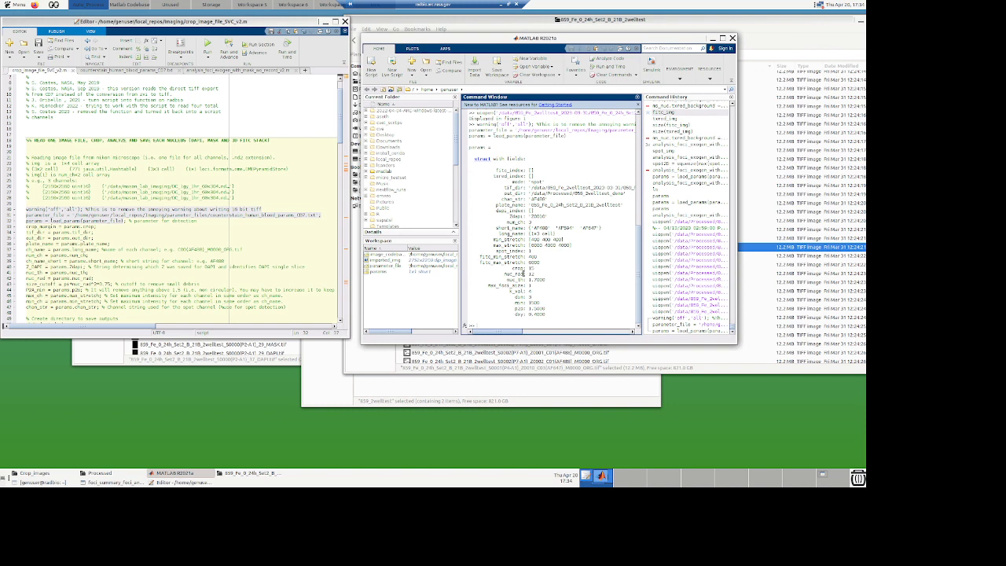
click(26, 226)
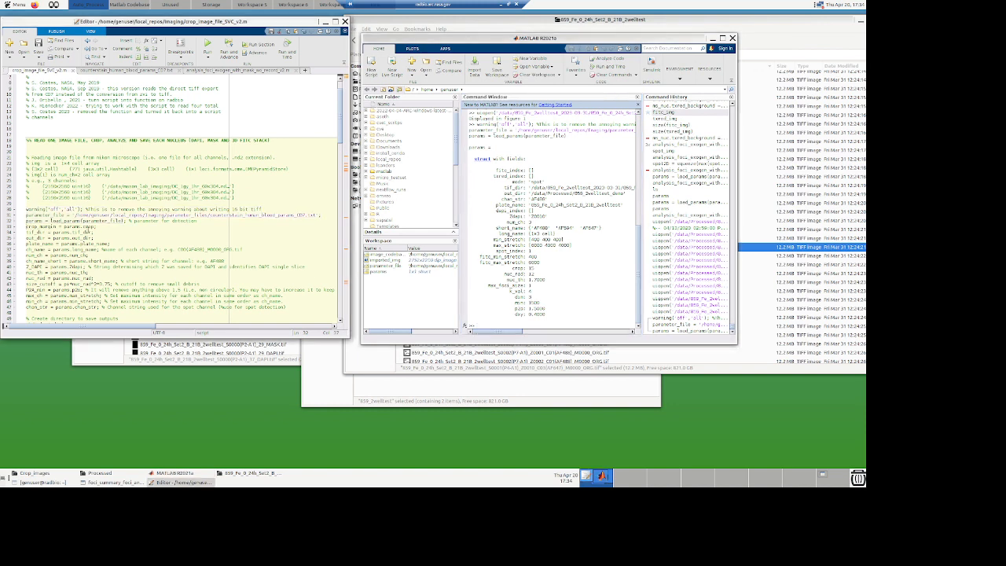
drag(26, 227, 95, 233)
scroll(116, 279, down, 2)
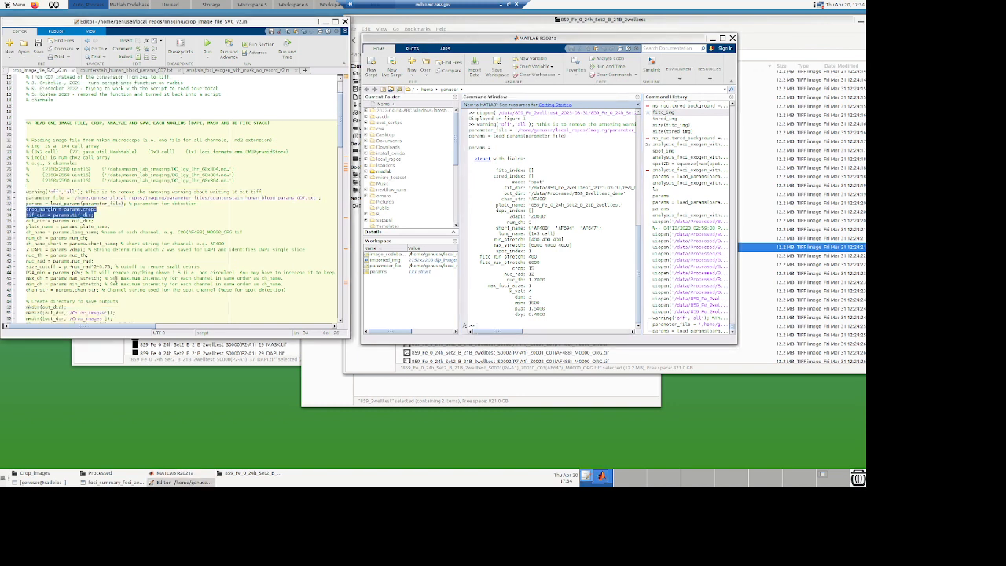
scroll(115, 279, down, 1)
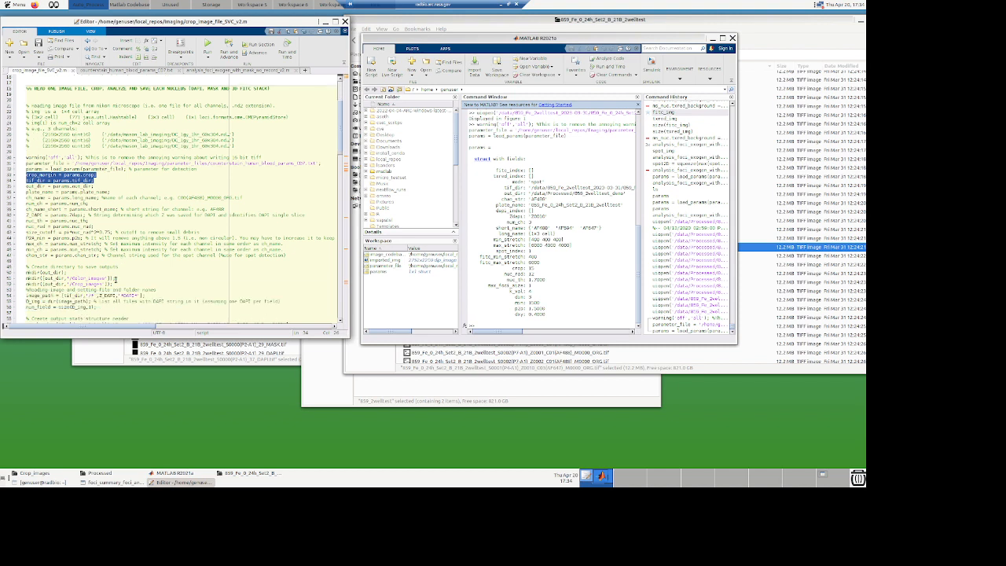
scroll(116, 280, down, 1)
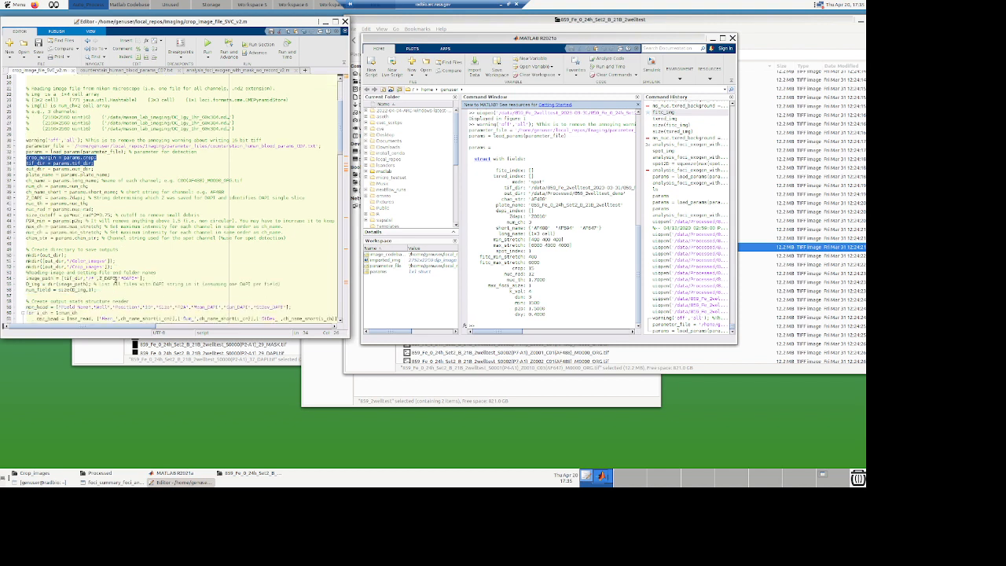
click(231, 154)
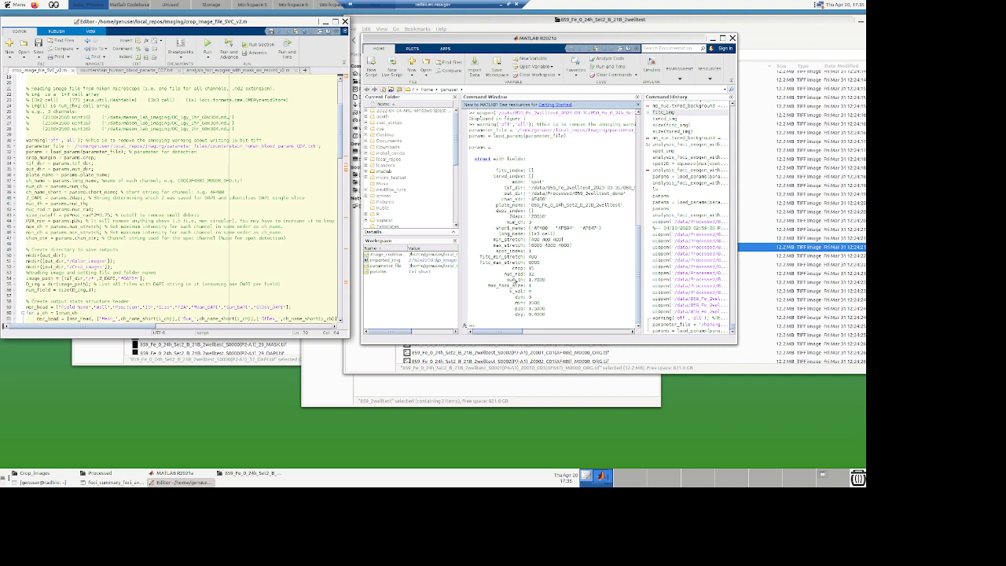
click(574, 315)
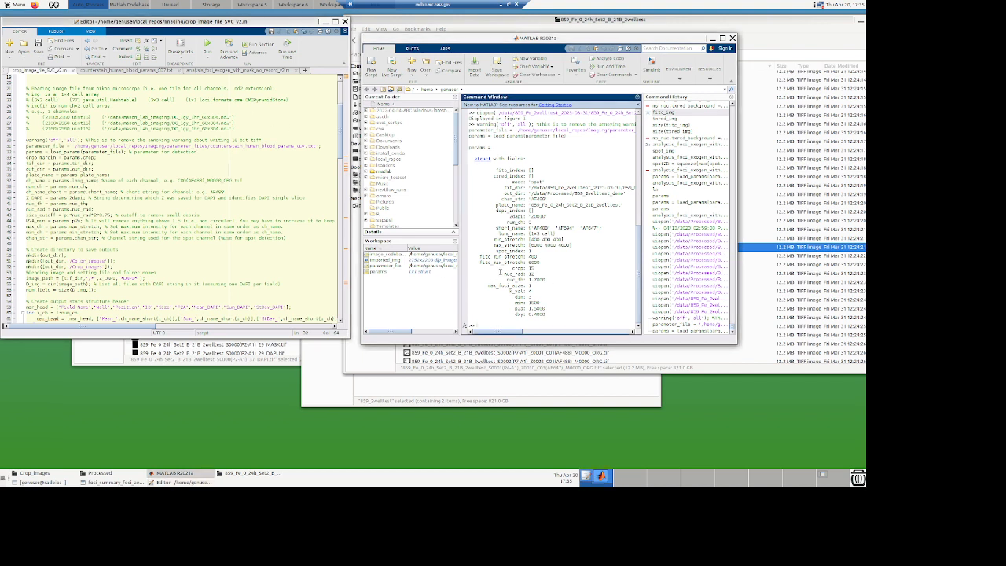
text(crop_image_file_SVC_v2)
key(Return)
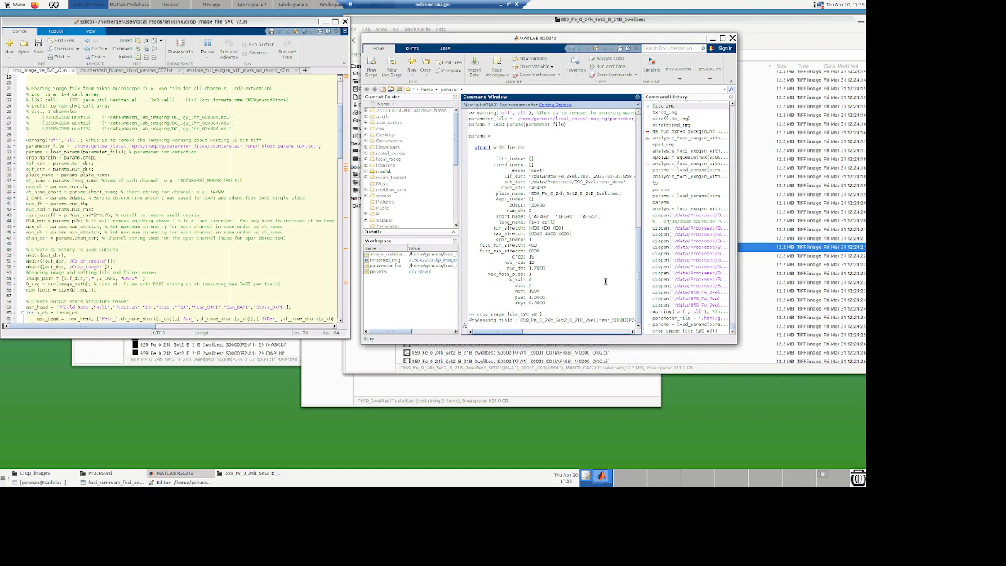
Step: Copy the out_dir path /data/Processed/859_2welltest_demo from the parameter file
click(721, 25)
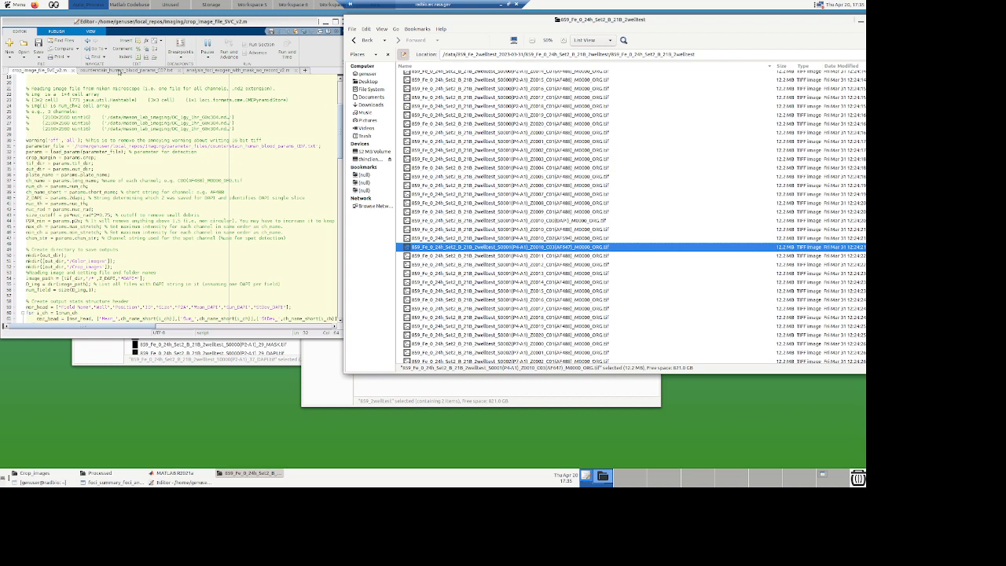
click(119, 71)
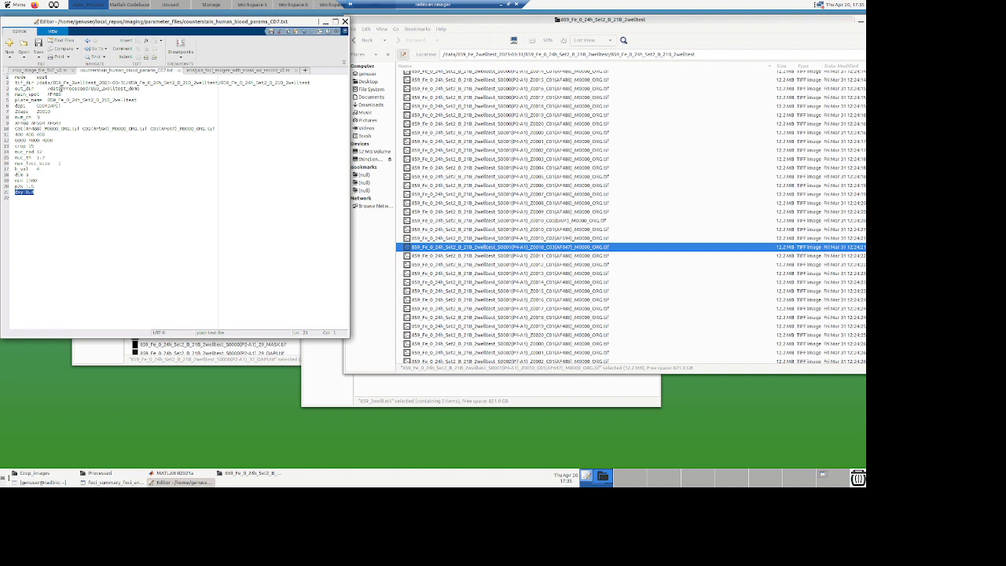
drag(48, 88, 145, 88)
key(ctrl+c)
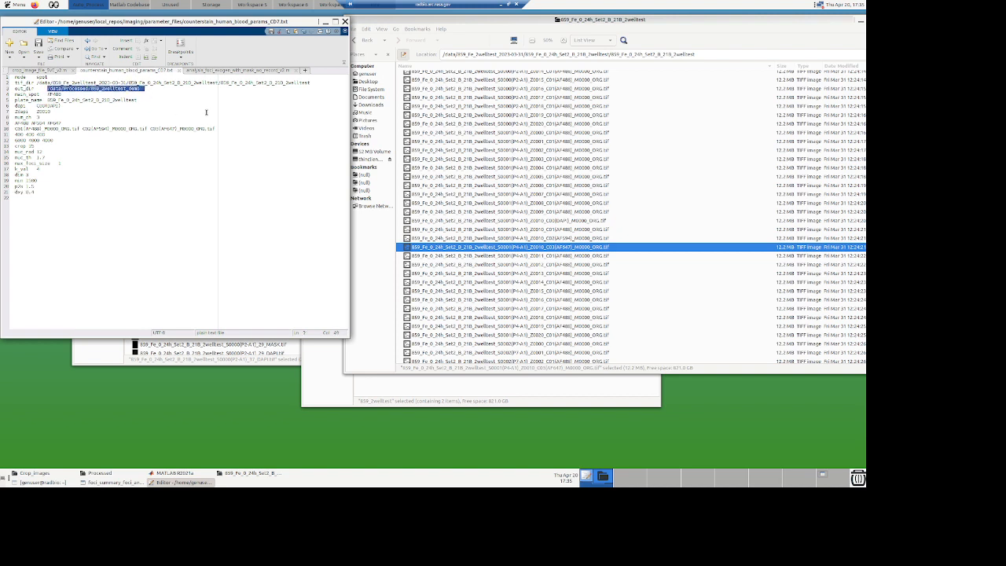
Step: Open the /data/Processed/859_2welltest_demo output folder in the file browser by pasting the copied path
click(713, 54)
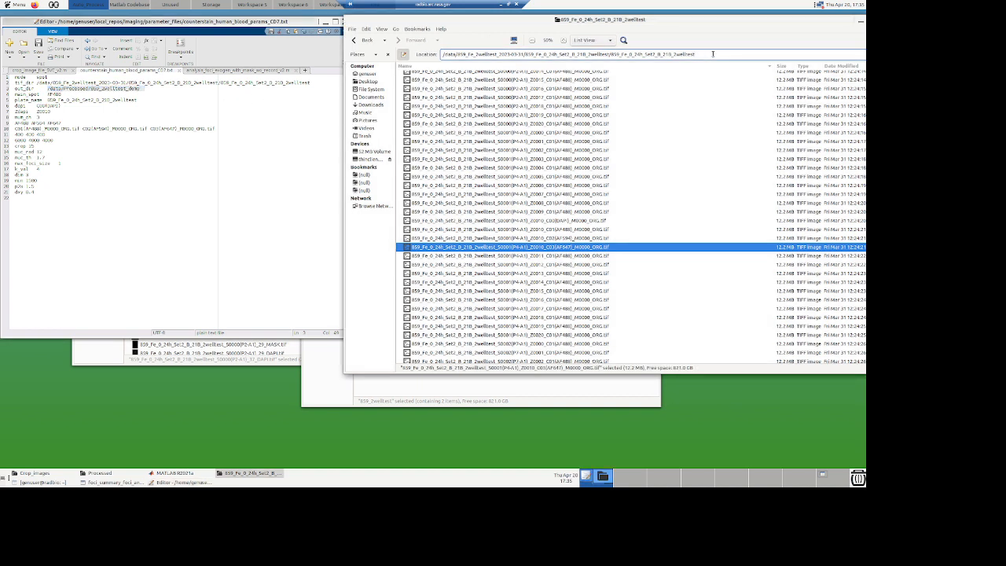
key(BackSpace)
key(BackSpace)
key(BackSpace)
key(BackSpace)
key(BackSpace)
key(BackSpace)
key(BackSpace)
key(BackSpace)
key(BackSpace)
key(BackSpace)
key(BackSpace)
key(BackSpace)
key(BackSpace)
key(BackSpace)
key(BackSpace)
key(BackSpace)
key(BackSpace)
key(BackSpace)
key(BackSpace)
key(BackSpace)
key(BackSpace)
key(BackSpace)
key(BackSpace)
key(BackSpace)
key(BackSpace)
key(BackSpace)
key(BackSpace)
key(BackSpace)
key(BackSpace)
key(BackSpace)
key(BackSpace)
key(BackSpace)
key(BackSpace)
key(BackSpace)
key(BackSpace)
key(BackSpace)
key(BackSpace)
key(BackSpace)
key(BackSpace)
key(BackSpace)
key(BackSpace)
key(BackSpace)
key(BackSpace)
key(BackSpace)
key(BackSpace)
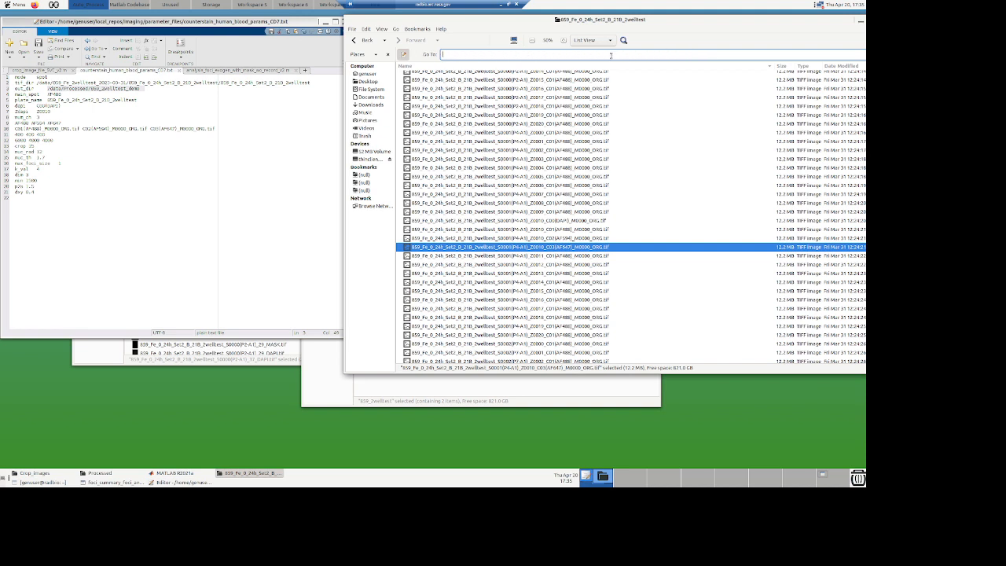
key(ctrl+v)
text(o)
key(Return)
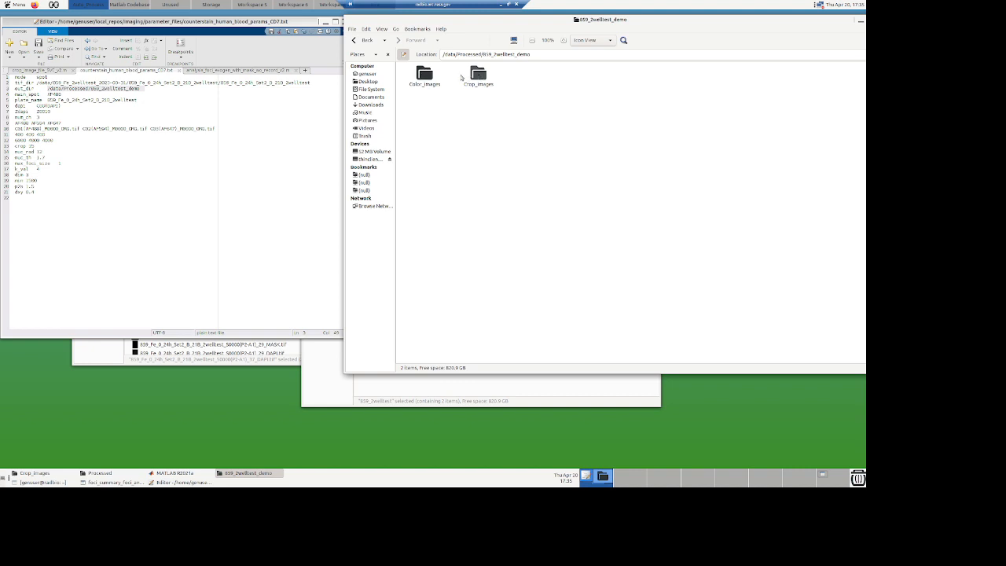
Step: Open the Color_Images output folder and view the first AF488 overlay image
double_click(424, 76)
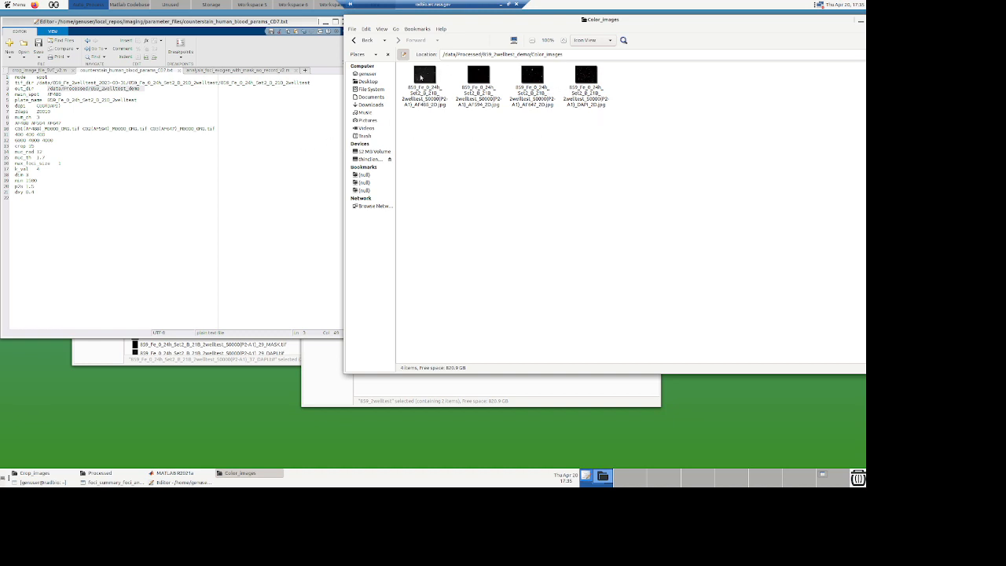
double_click(425, 77)
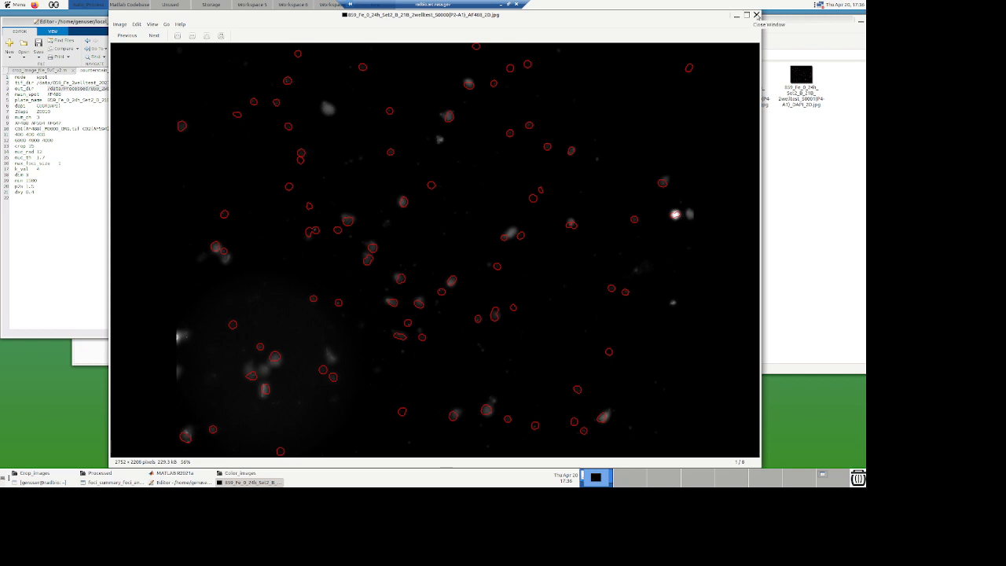
click(756, 14)
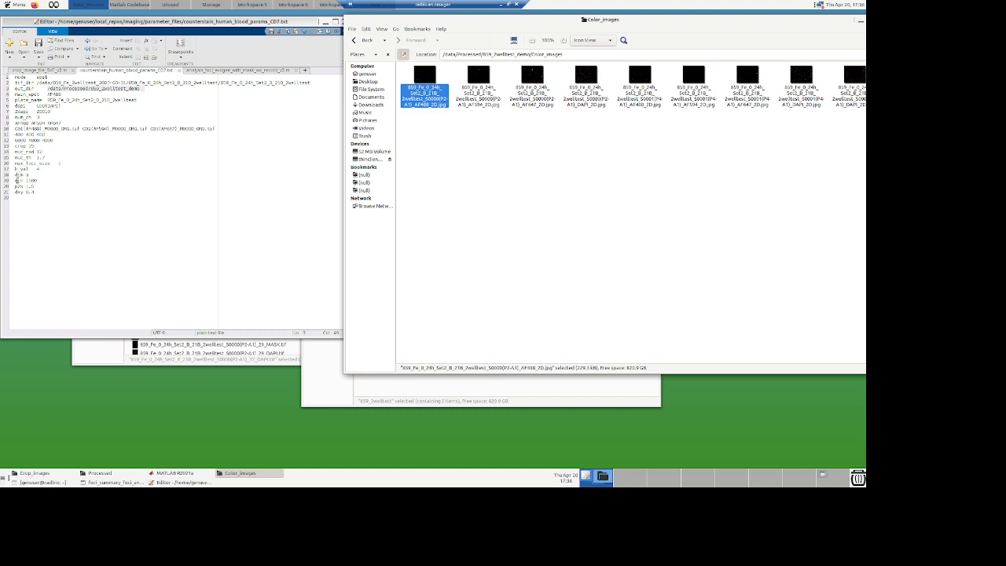
click(32, 180)
double_click(33, 180)
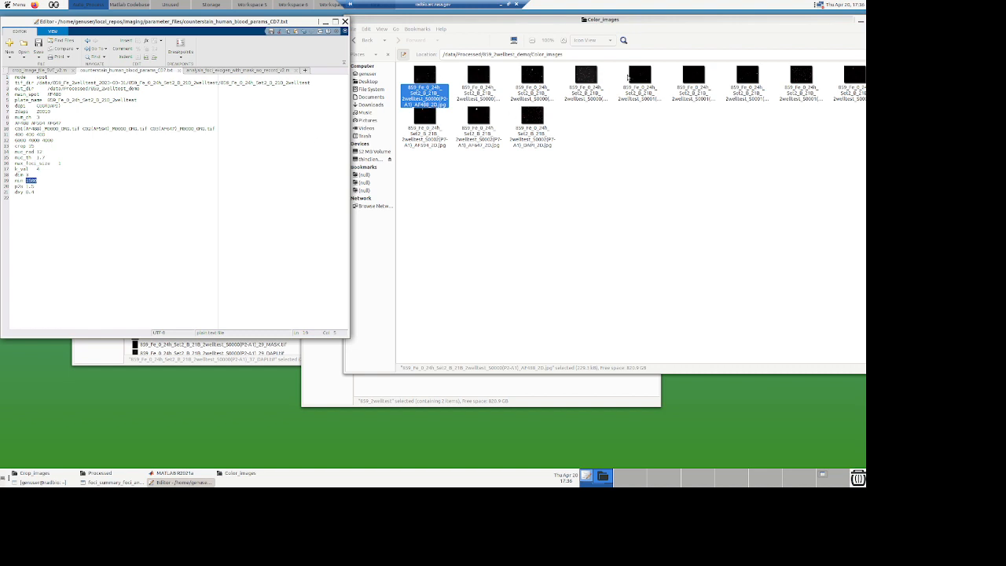
Step: Step through the overlay images for each channel, zooming in on the DAPI nuclear outlines, then close the viewer
double_click(425, 77)
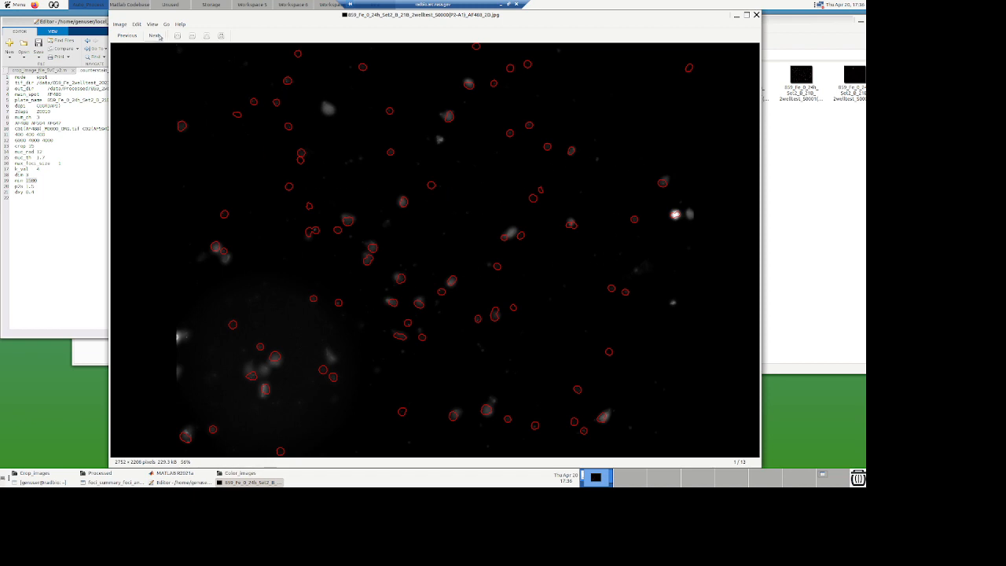
click(155, 36)
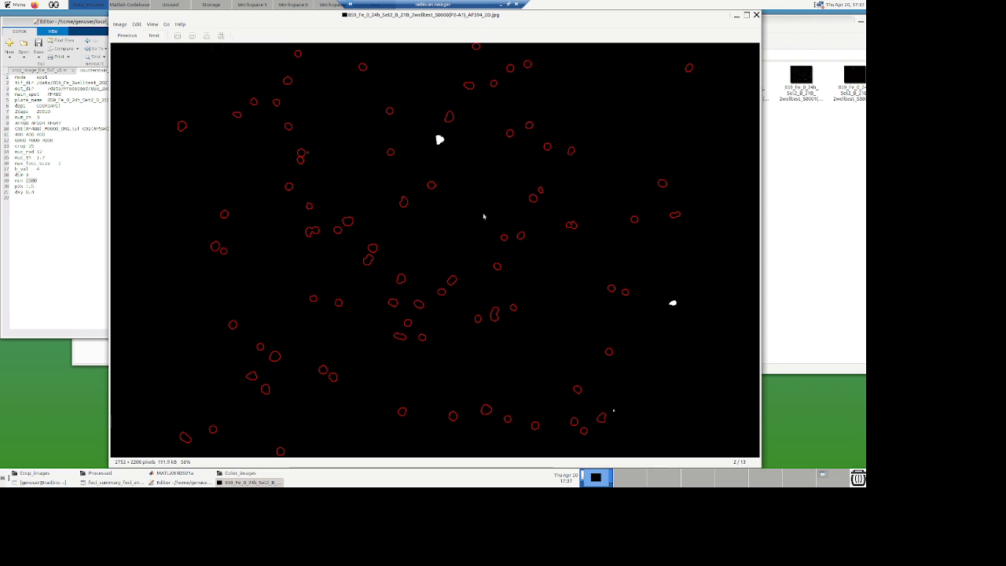
click(155, 36)
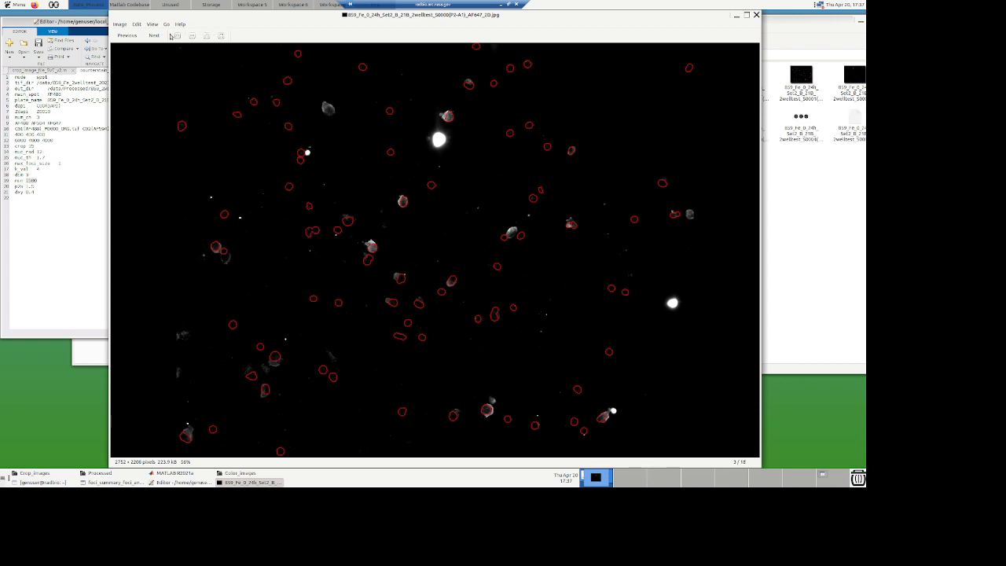
click(153, 35)
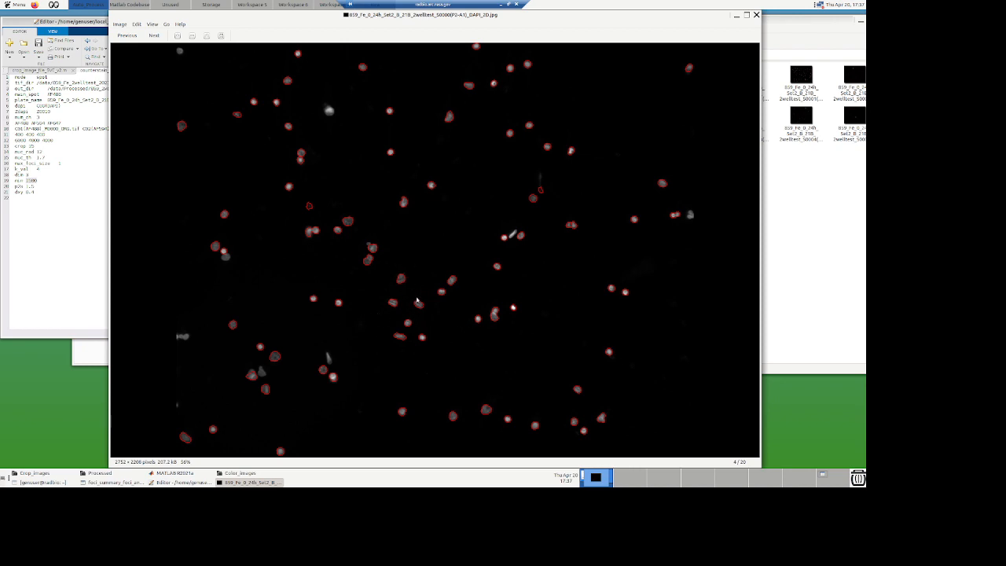
click(179, 37)
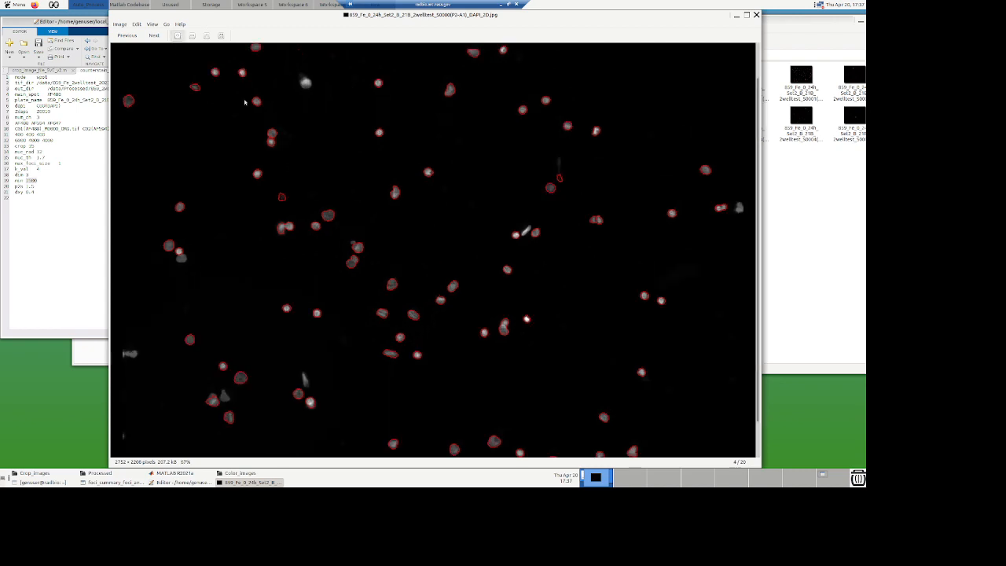
click(179, 37)
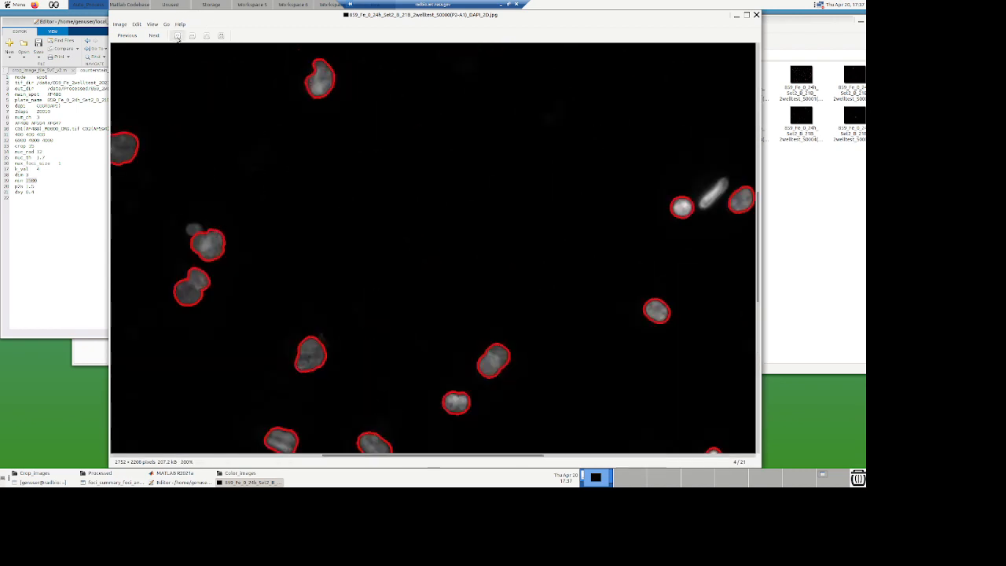
click(179, 37)
click(191, 36)
click(191, 36)
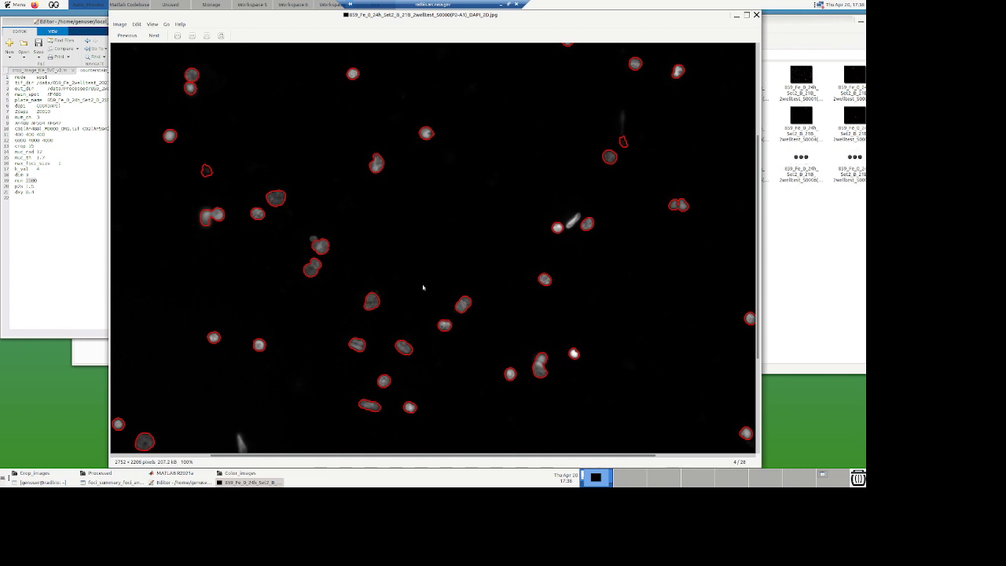
click(152, 35)
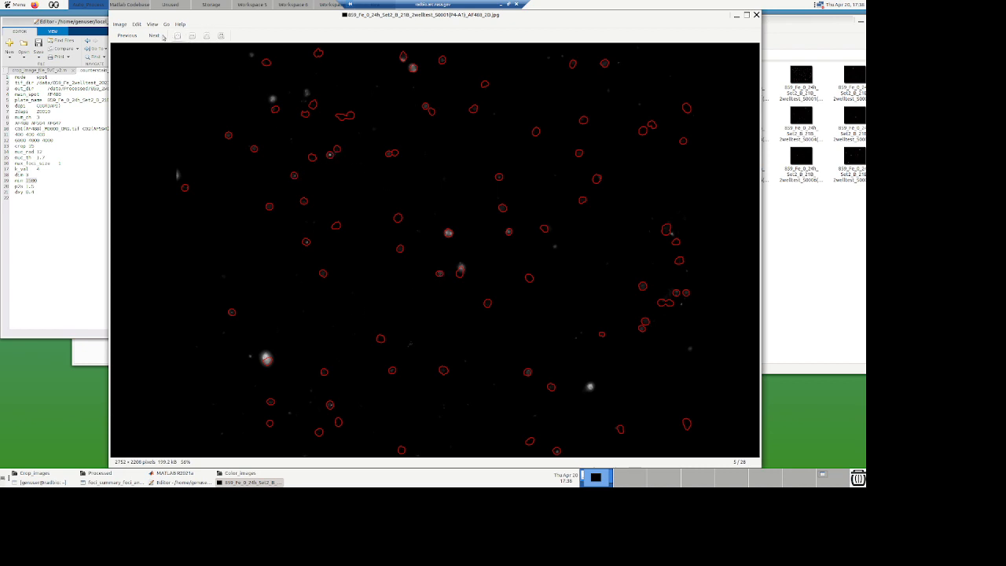
click(162, 37)
click(162, 37)
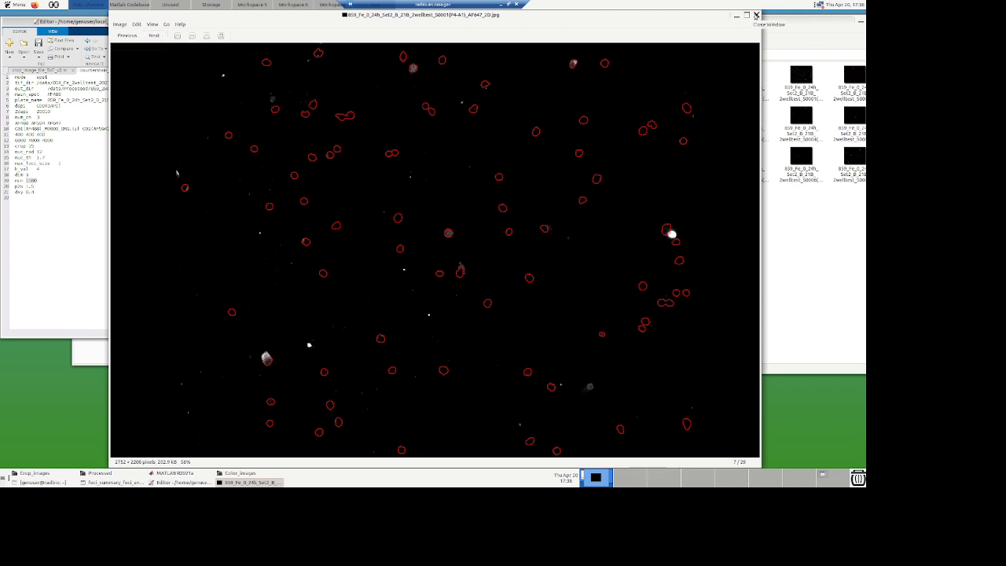
click(756, 15)
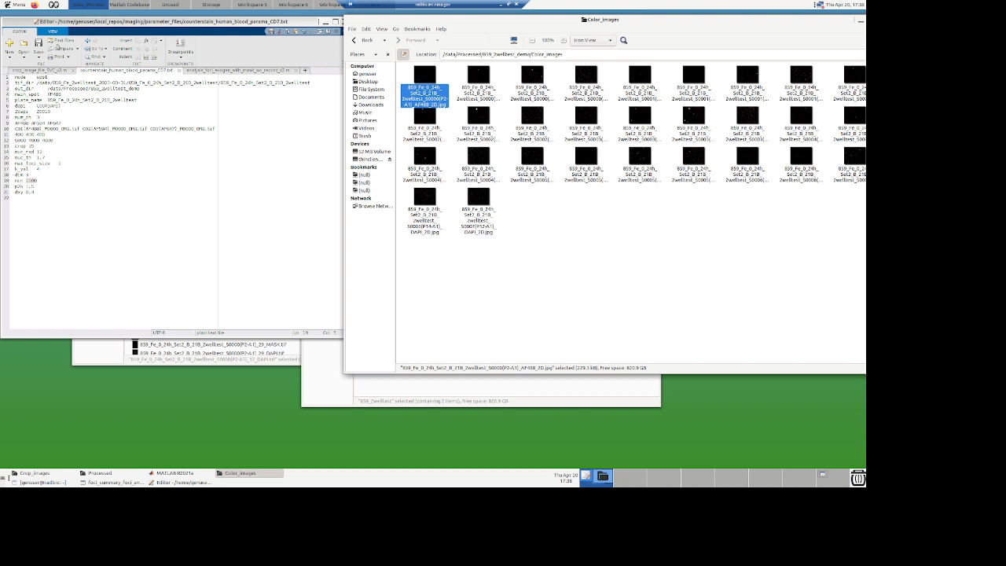
Step: Return to the crop_image_file_SVC_v2.m script and read through its output-folder and field-processing loop code
click(40, 70)
scroll(125, 252, down, 6)
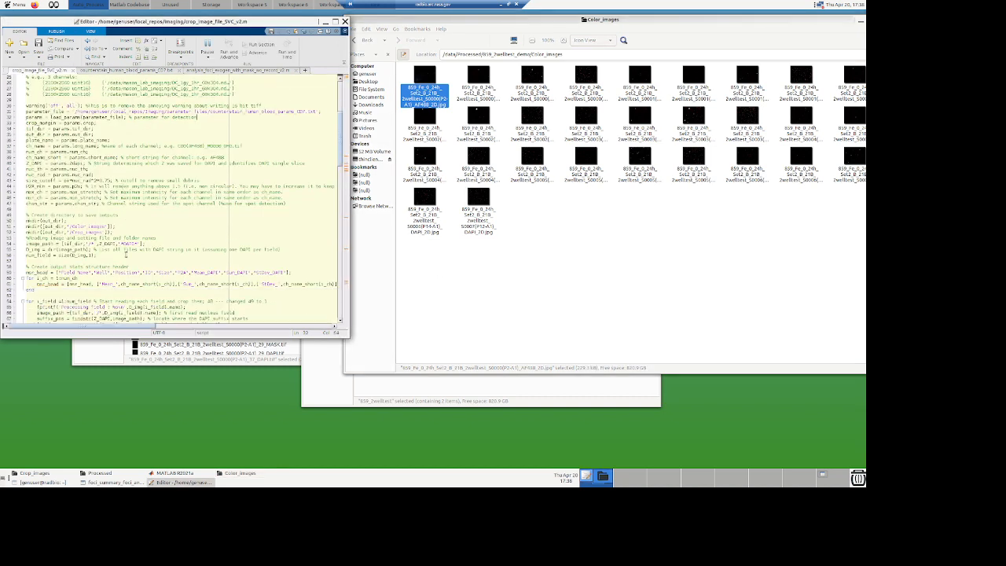
scroll(124, 256, down, 2)
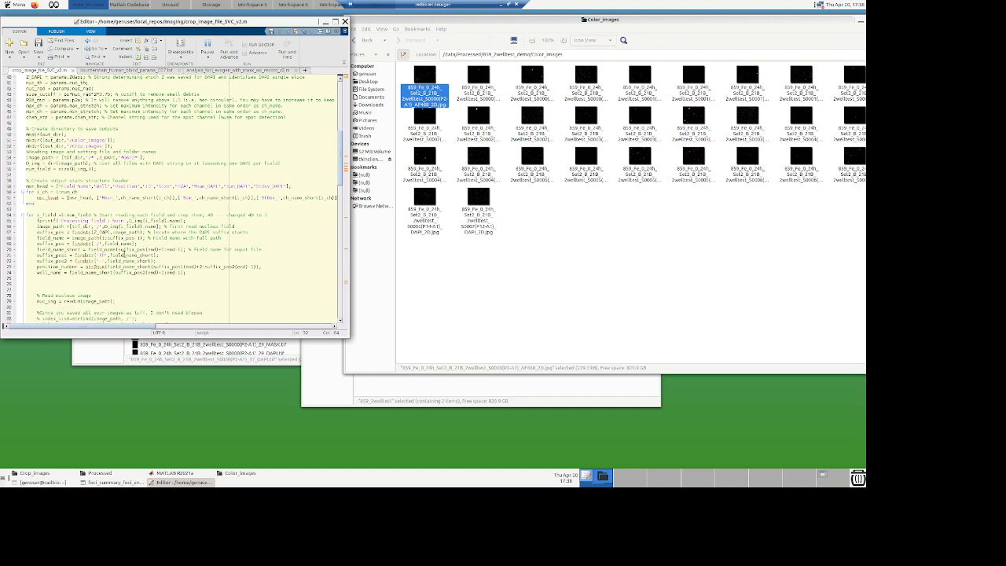
scroll(103, 235, down, 1)
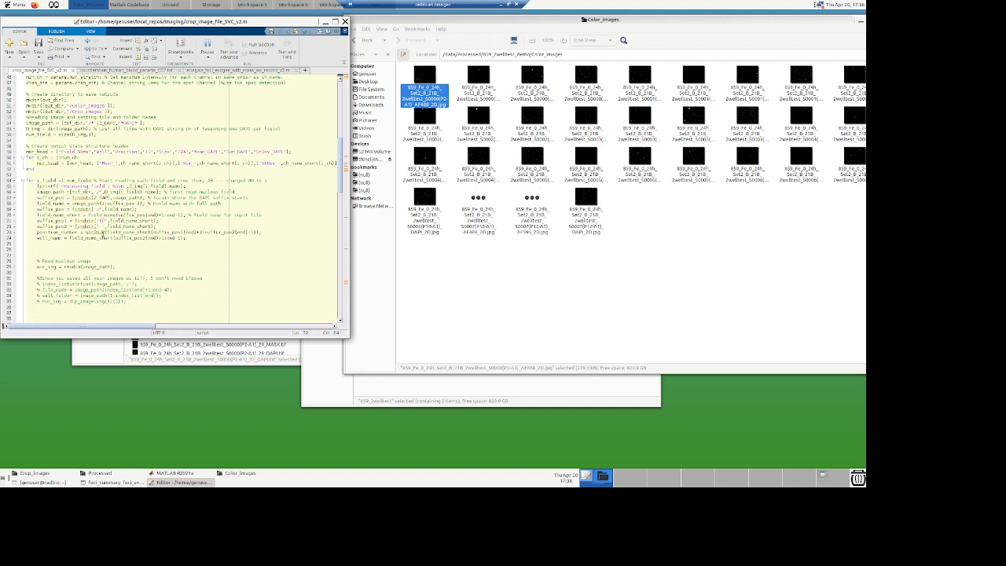
scroll(102, 256, down, 3)
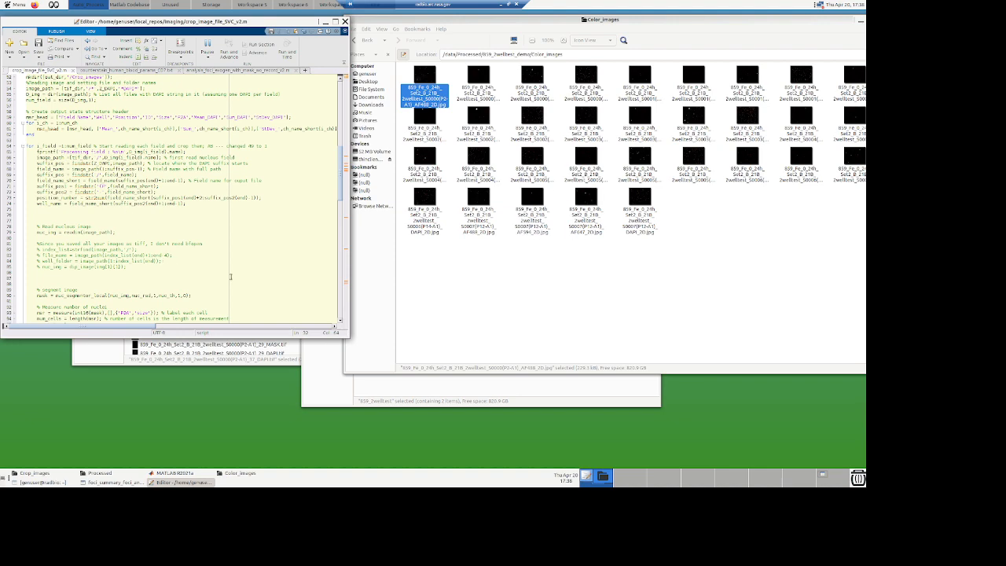
Step: Switch to MATLAB and check the script's processing progress in the Command Window
click(174, 472)
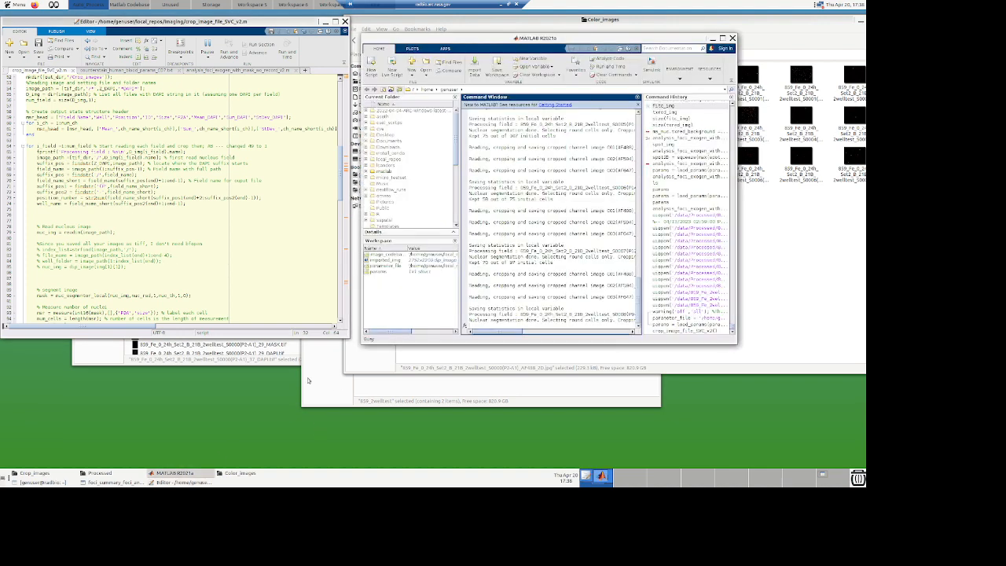
scroll(532, 228, up, 2)
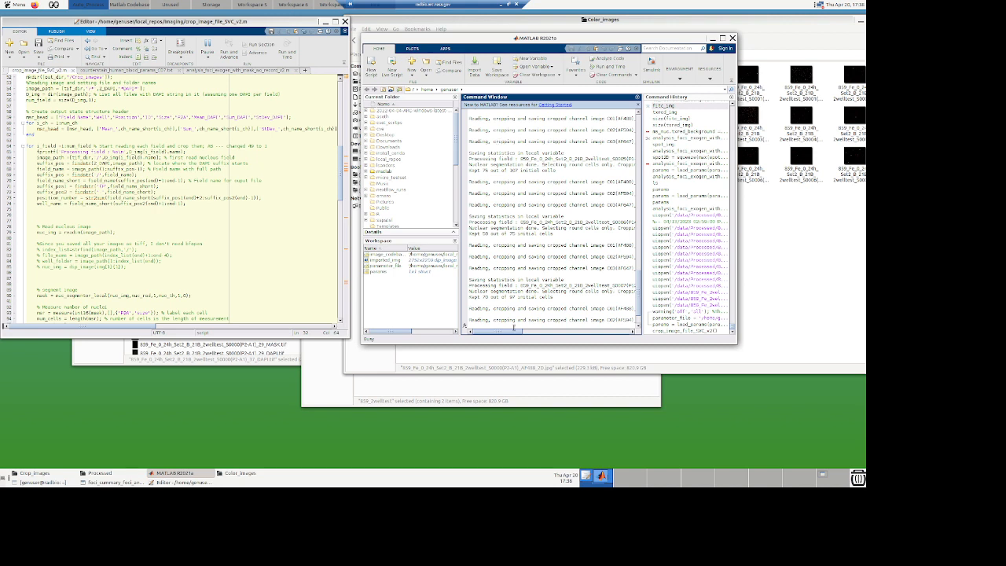
scroll(519, 290, down, 2)
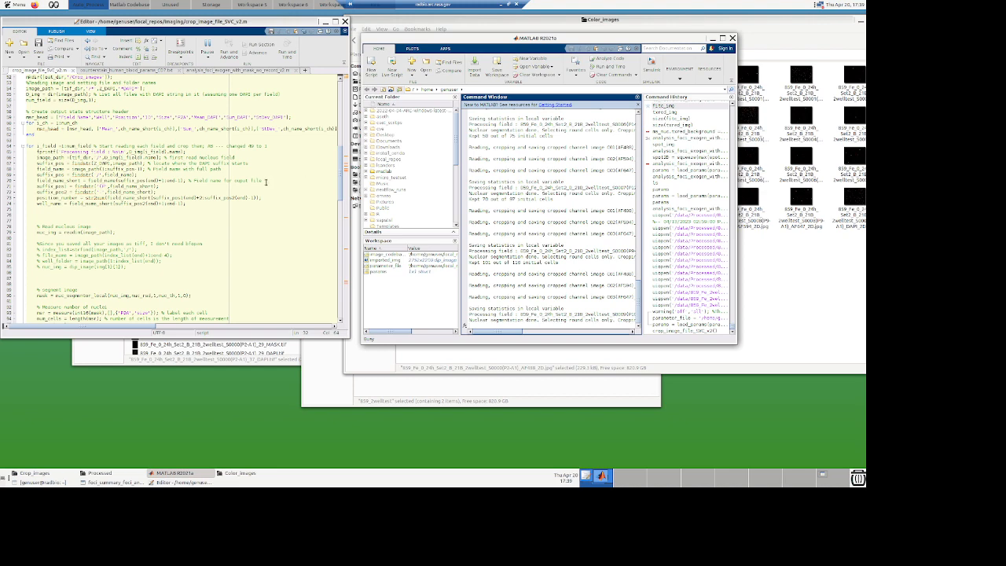
Step: Read through the script's parameter-loading section and the nucleus segmentation and cropping loop
click(328, 163)
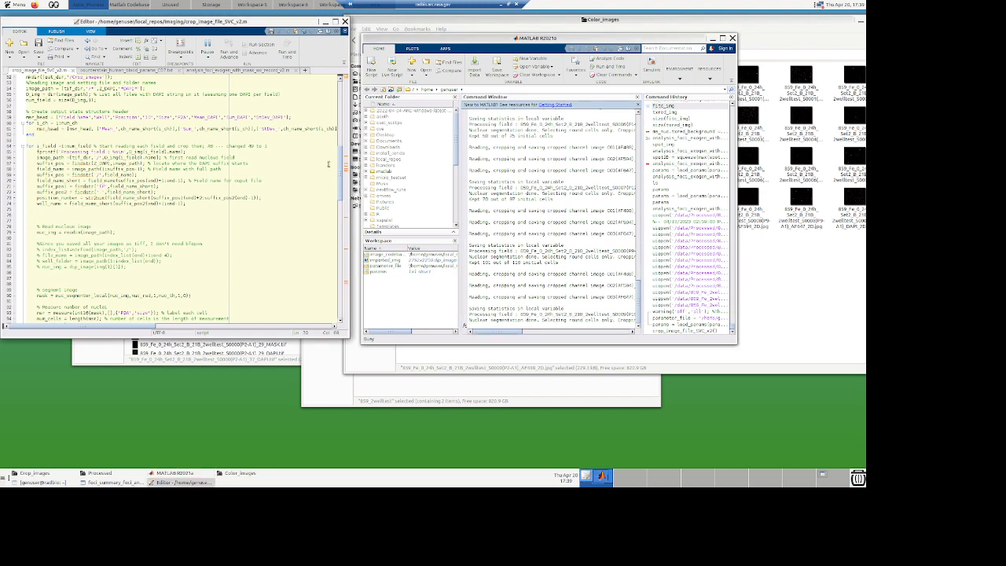
click(342, 93)
scroll(79, 269, up, 1)
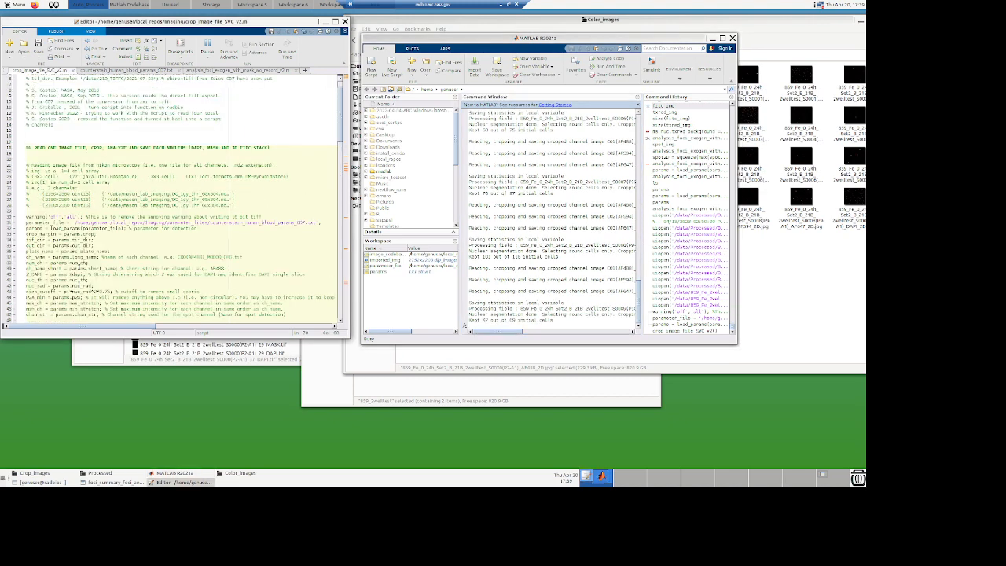
scroll(63, 273, down, 2)
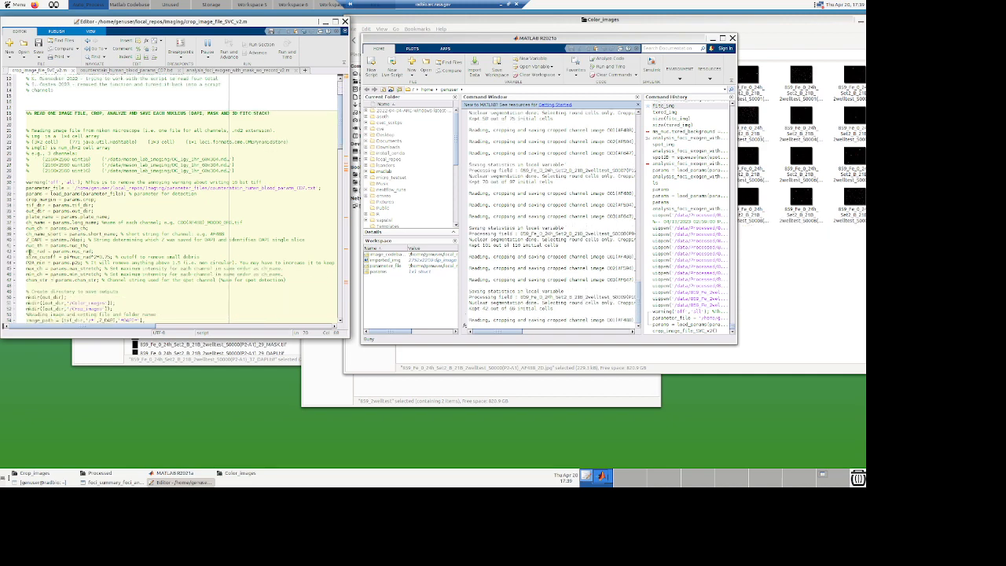
drag(98, 251, 26, 253)
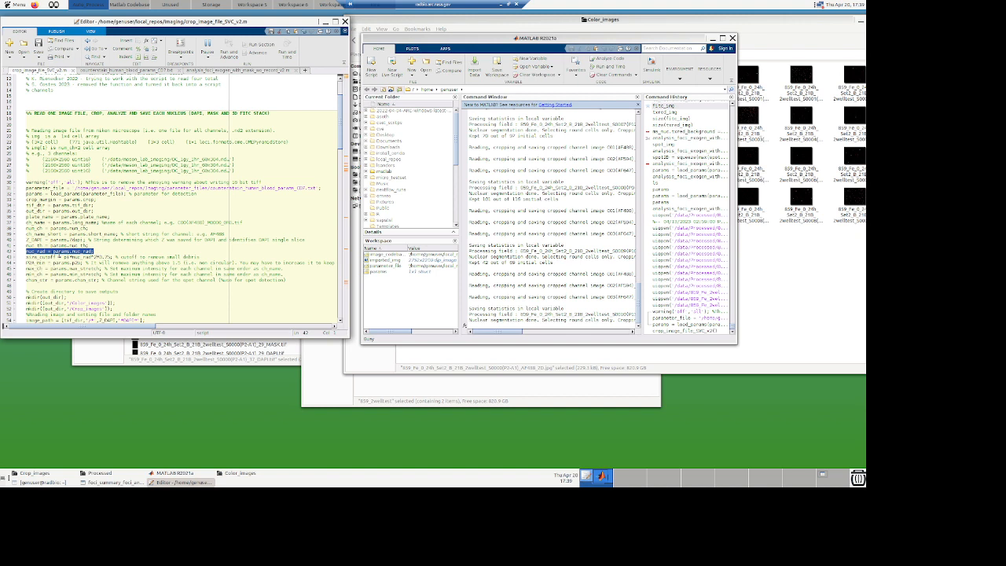
drag(339, 137, 340, 206)
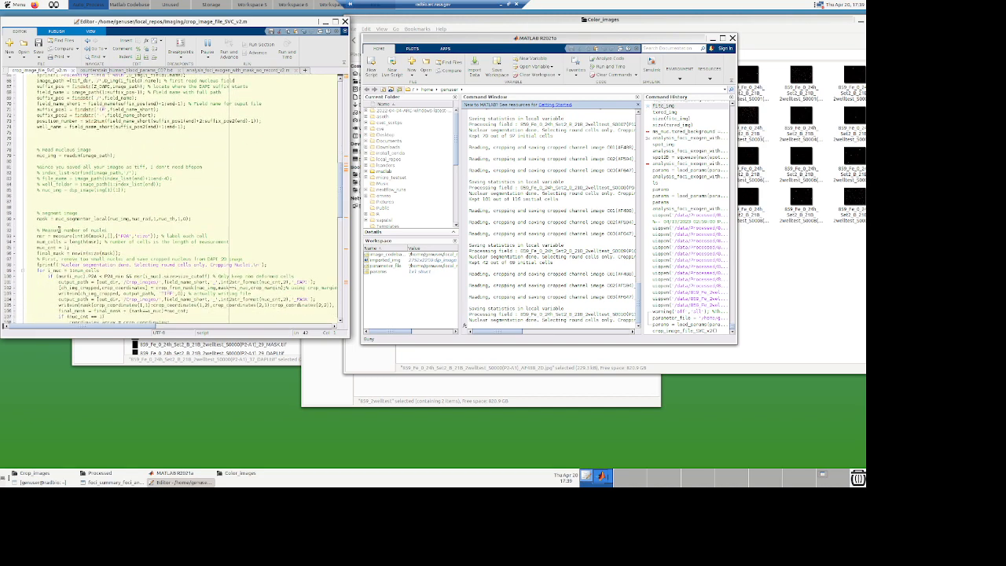
scroll(59, 229, up, 1)
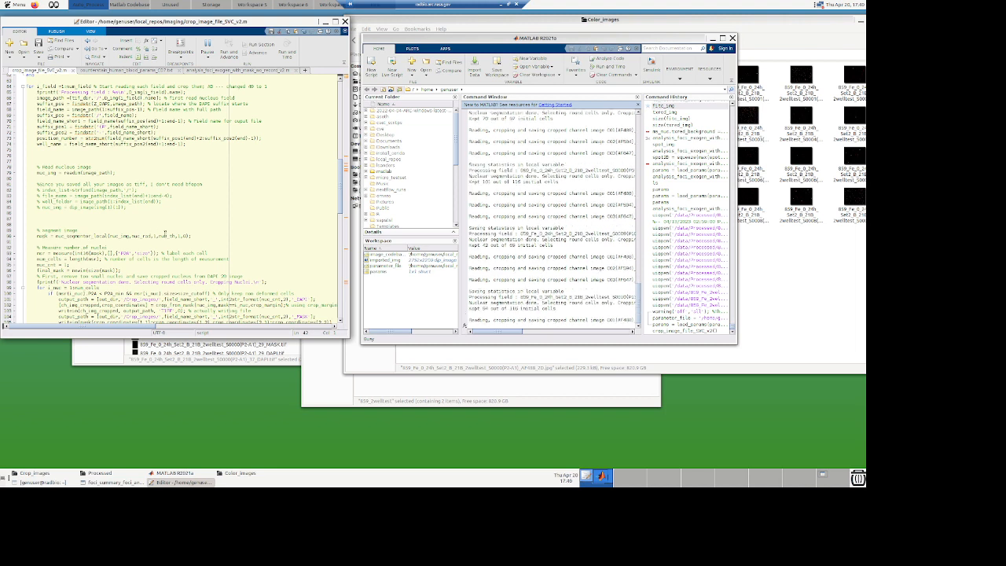
scroll(165, 248, down, 3)
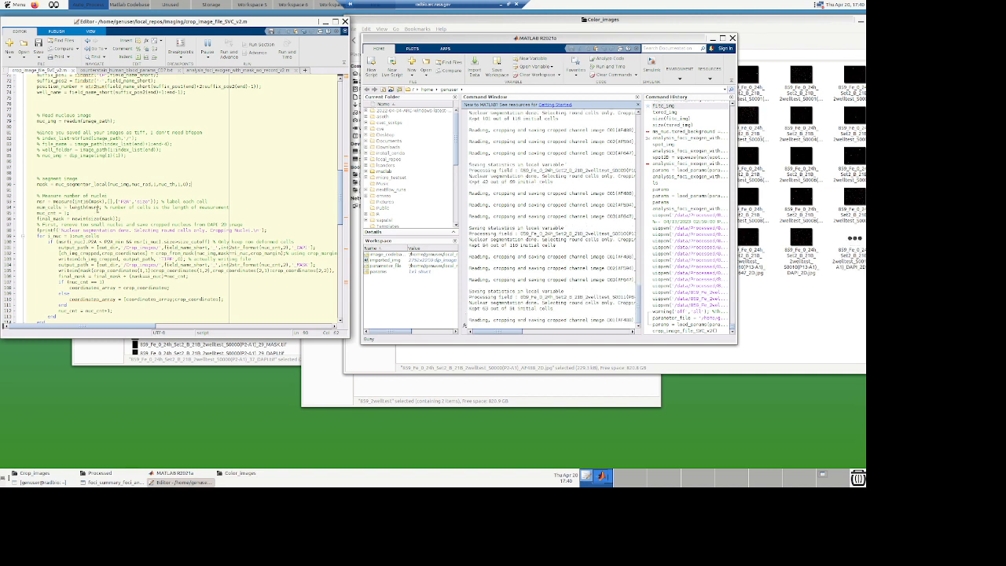
scroll(169, 259, down, 2)
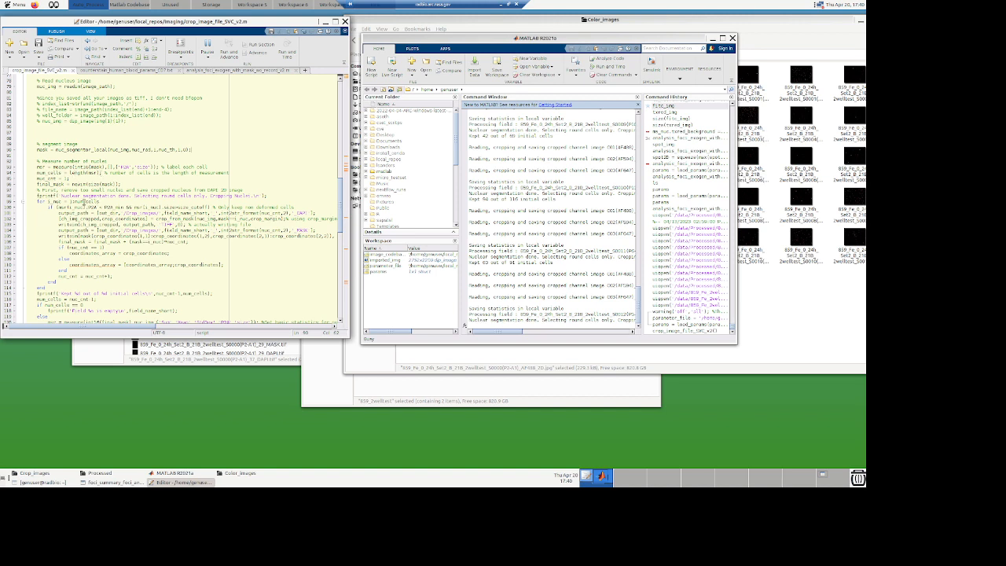
scroll(93, 246, down, 1)
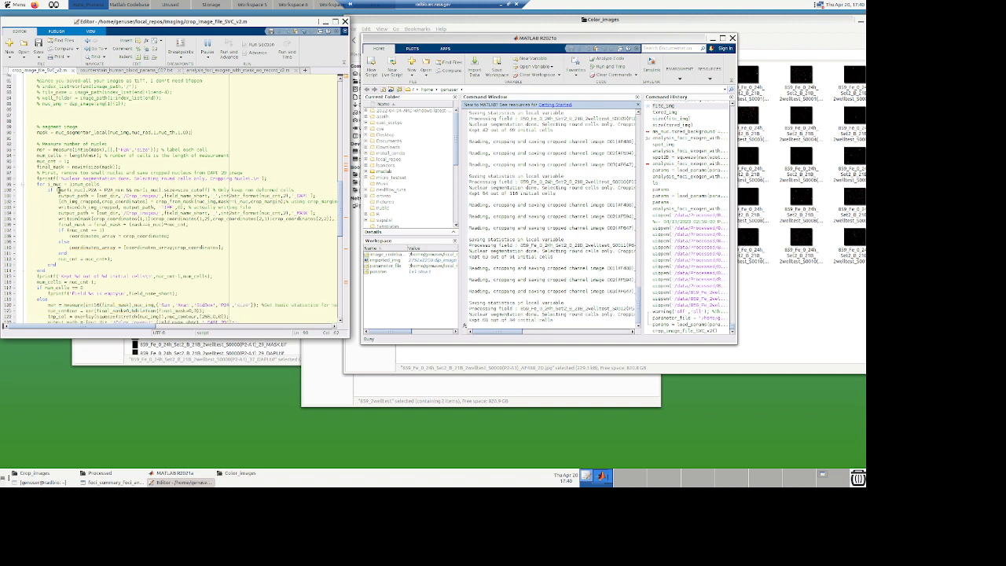
drag(57, 190, 210, 191)
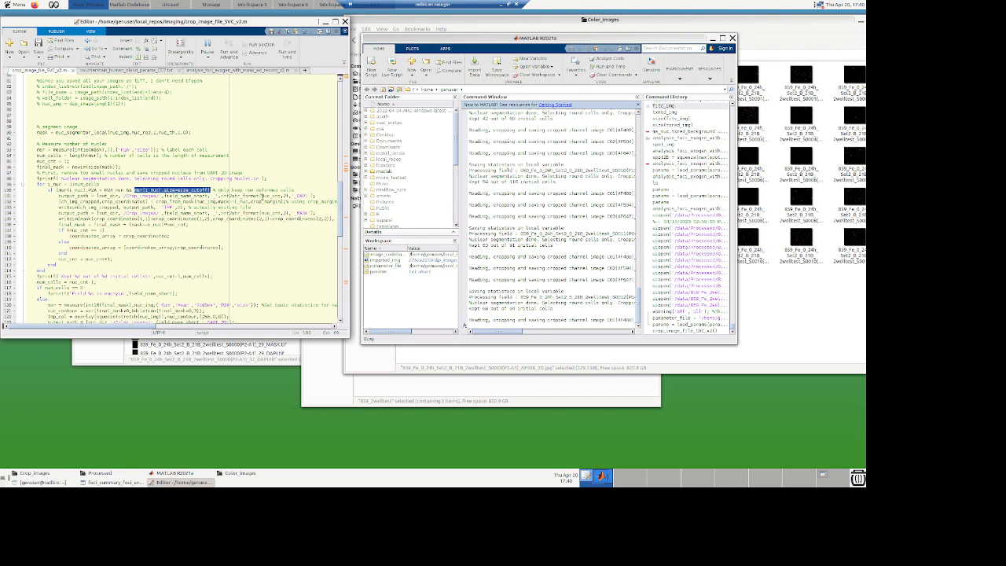
scroll(262, 195, down, 1)
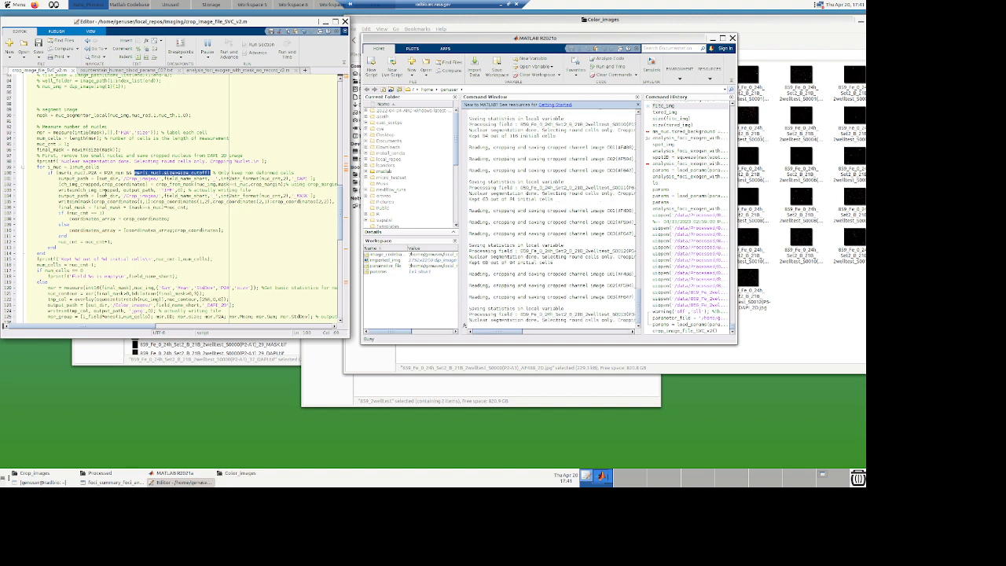
scroll(107, 191, down, 1)
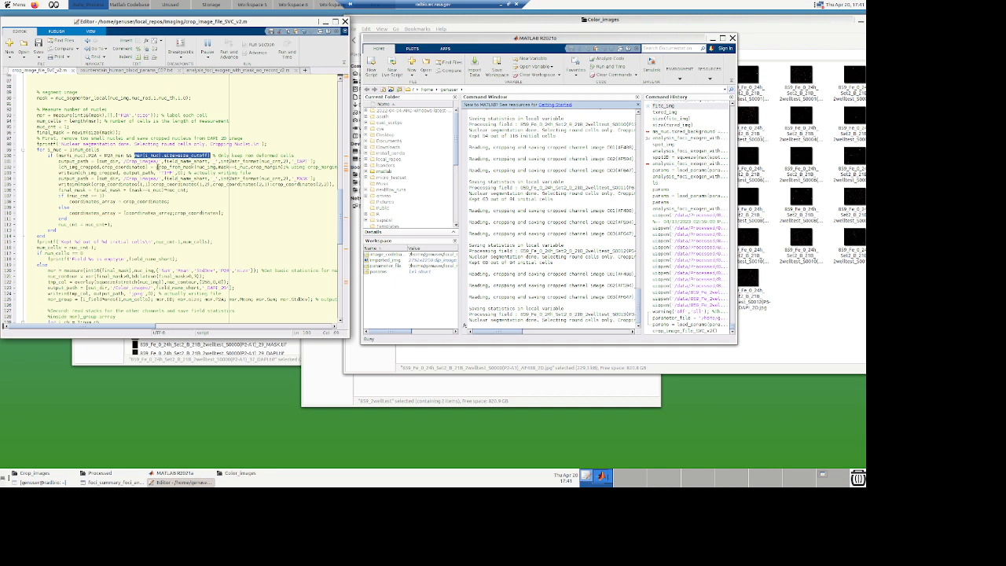
drag(156, 167, 193, 168)
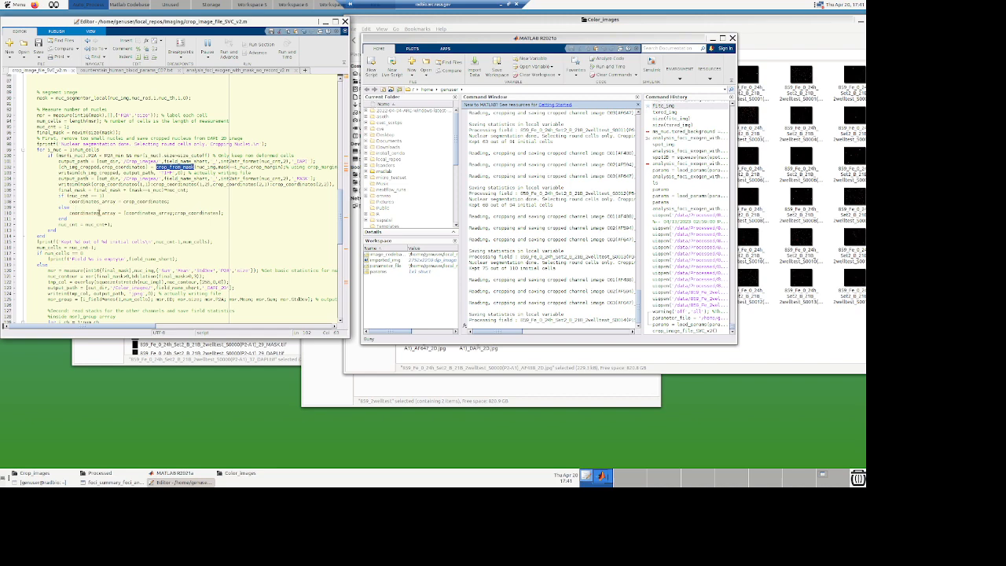
Step: Continue reading the script's per-channel cropping and overlay image writing code
scroll(127, 218, down, 4)
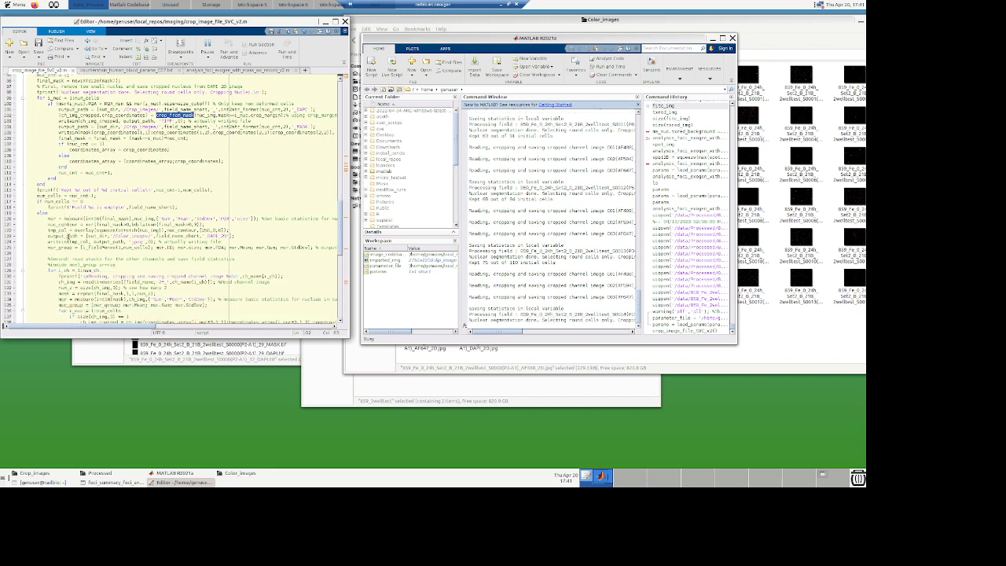
scroll(68, 236, down, 2)
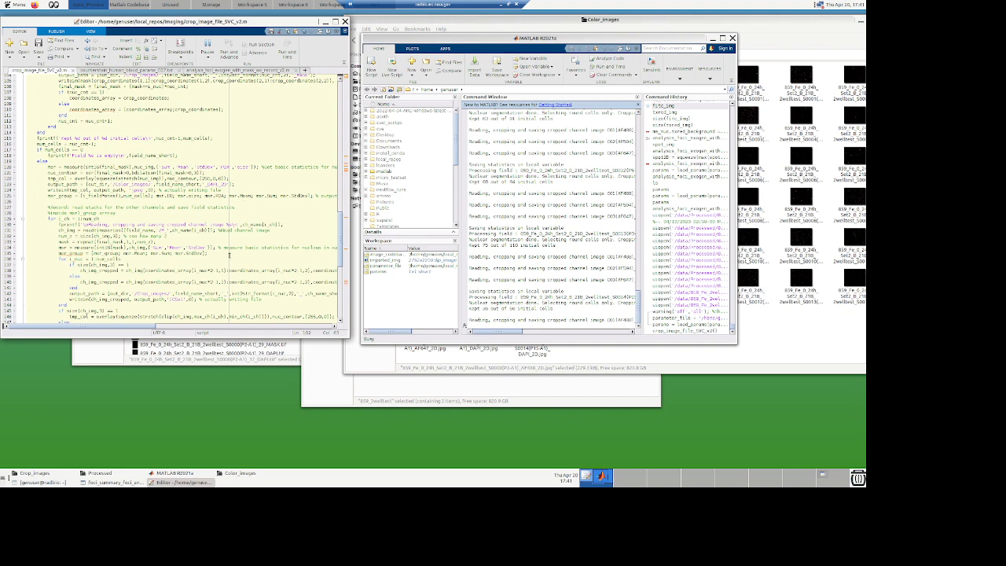
scroll(169, 287, down, 1)
scroll(97, 256, down, 1)
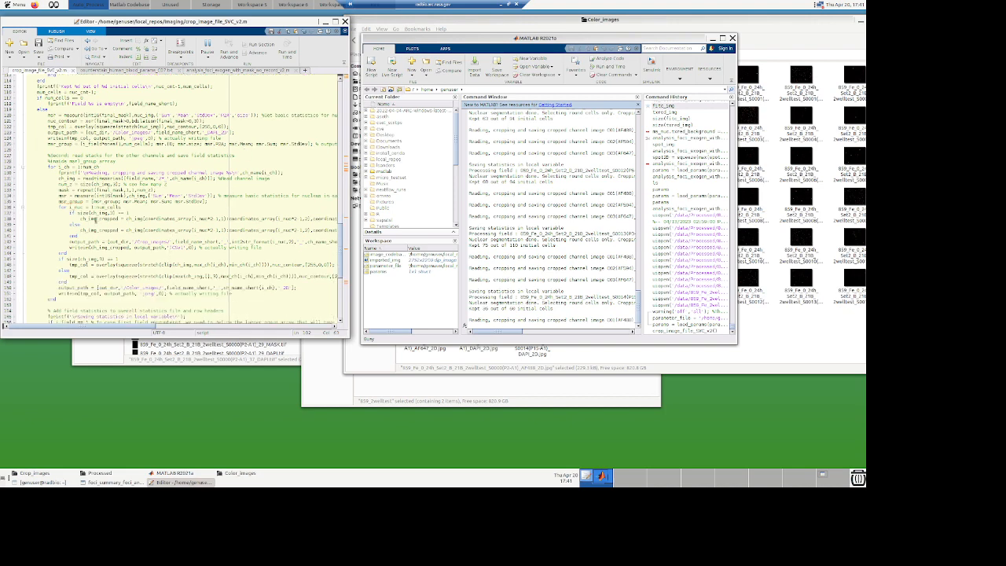
drag(80, 213, 134, 215)
click(138, 219)
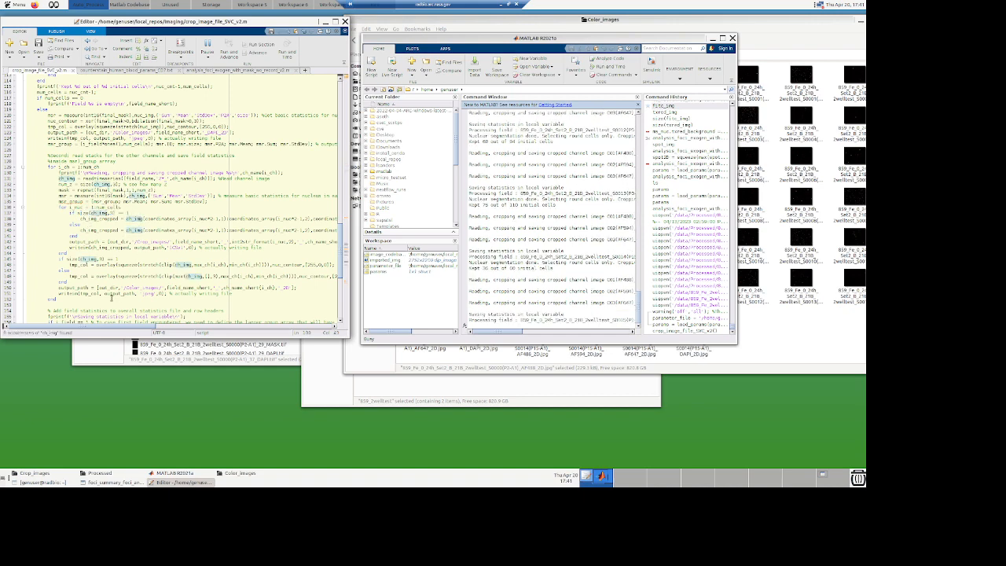
scroll(106, 236, down, 3)
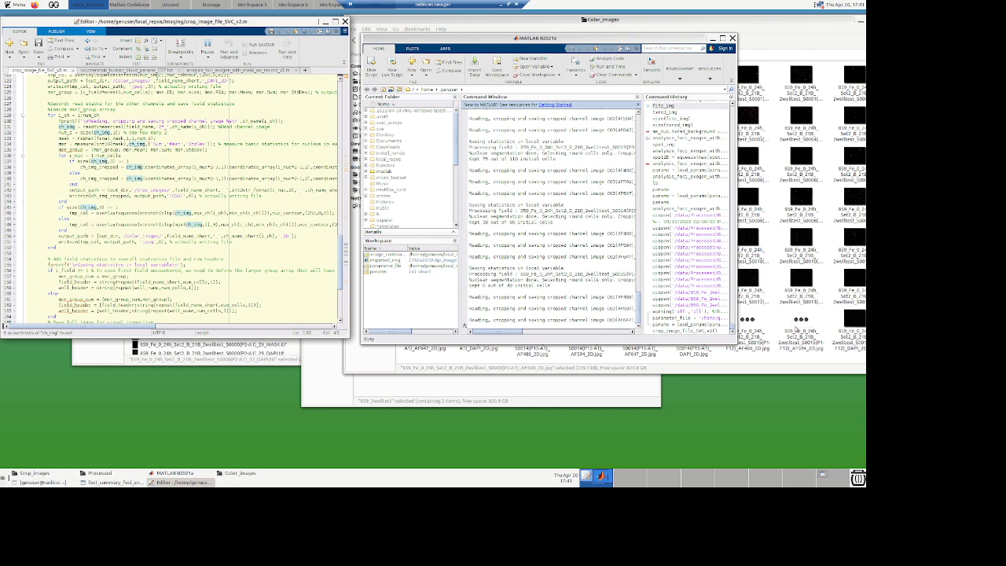
Step: Go up to the 859_2welltest_demo output folder and open its Crop_images folder
click(762, 35)
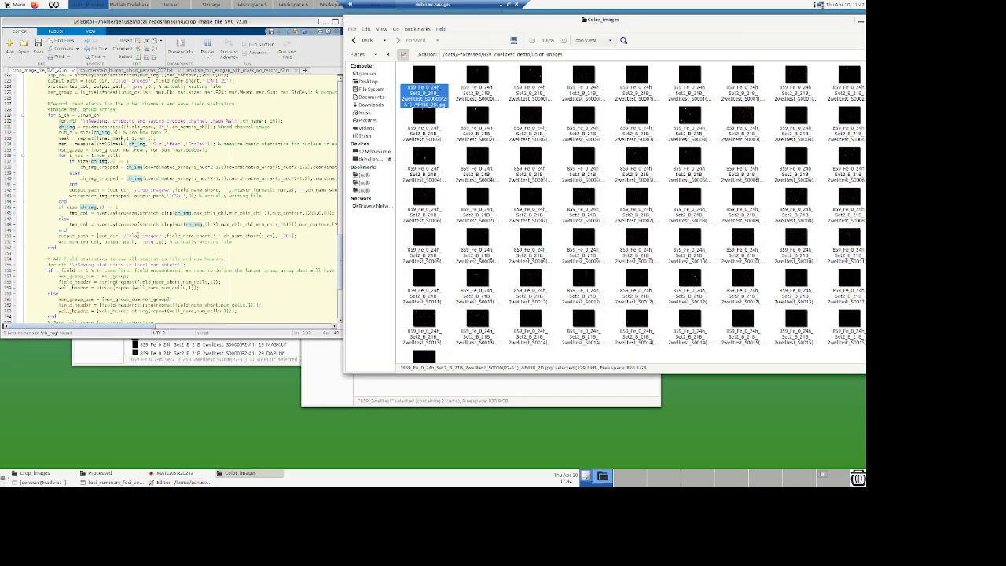
click(539, 54)
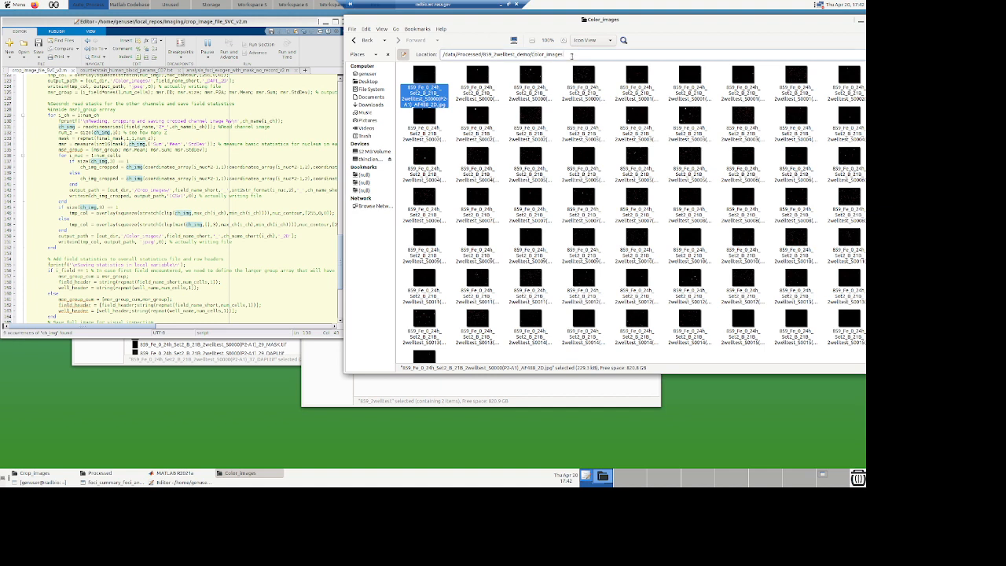
double_click(539, 54)
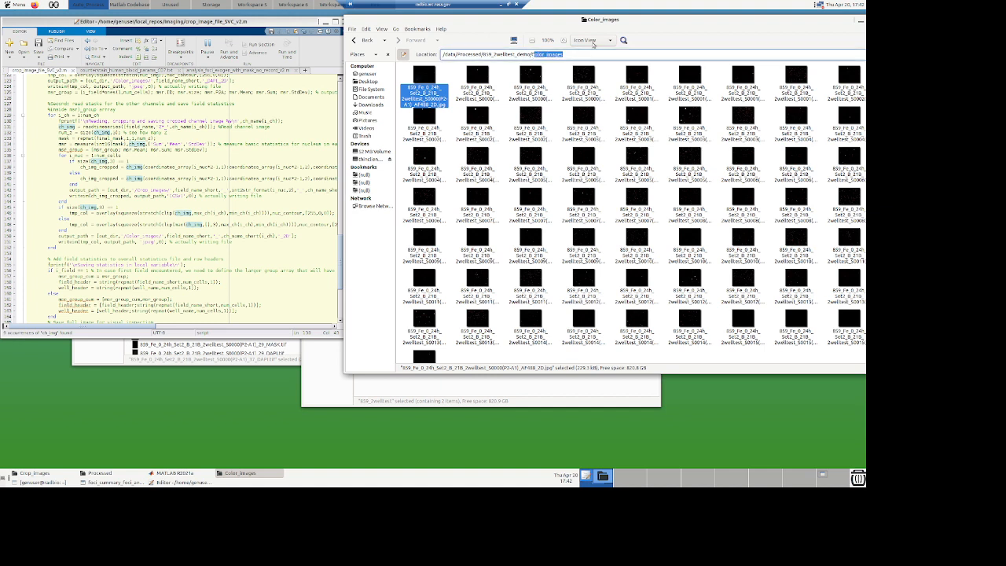
key(BackSpace)
key(Return)
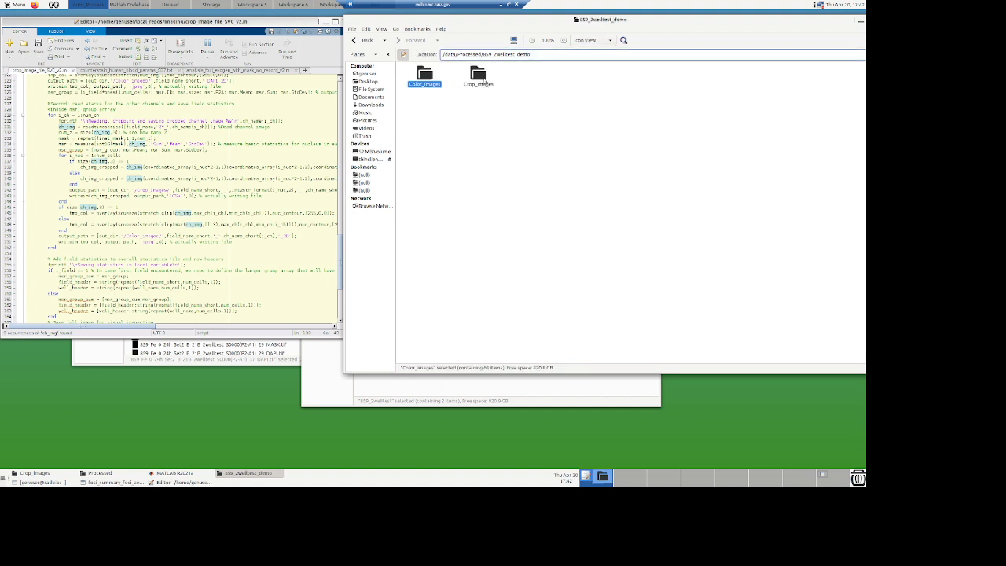
double_click(481, 77)
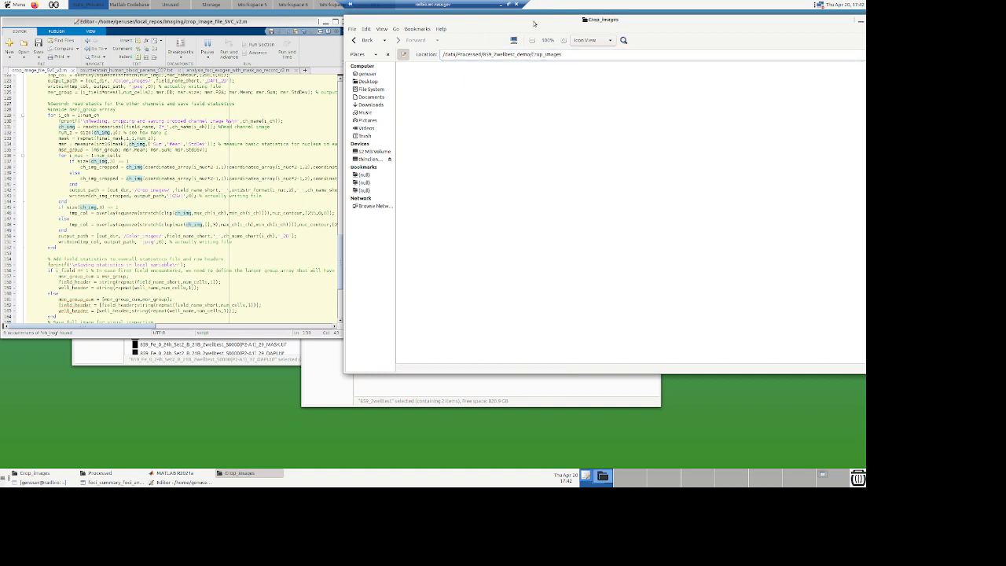
drag(533, 23, 422, 24)
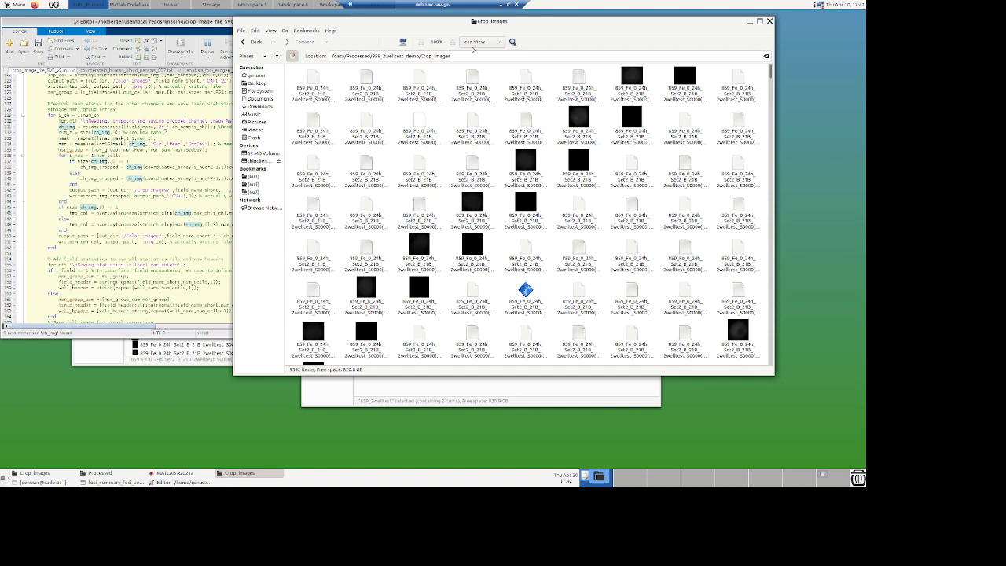
click(498, 45)
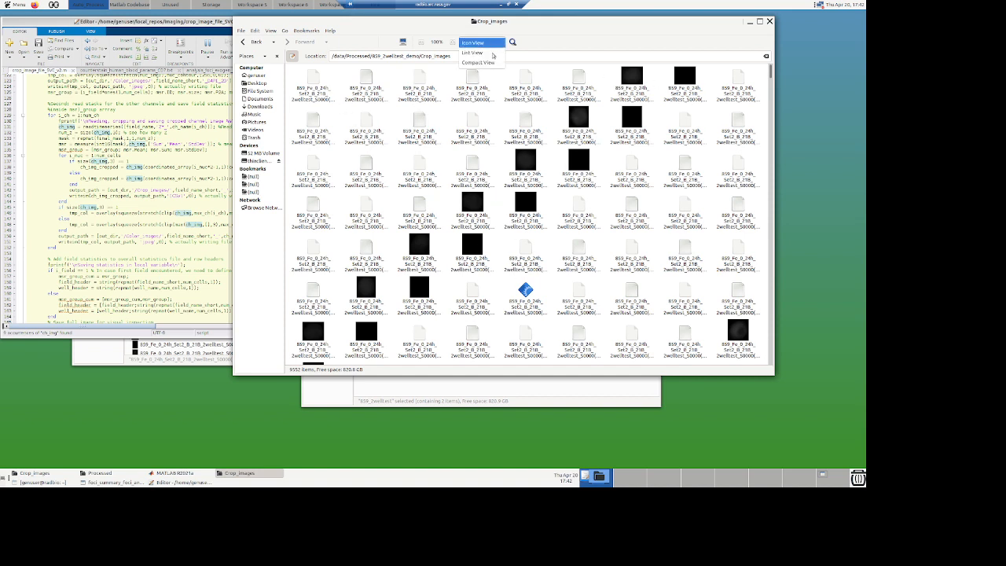
click(469, 55)
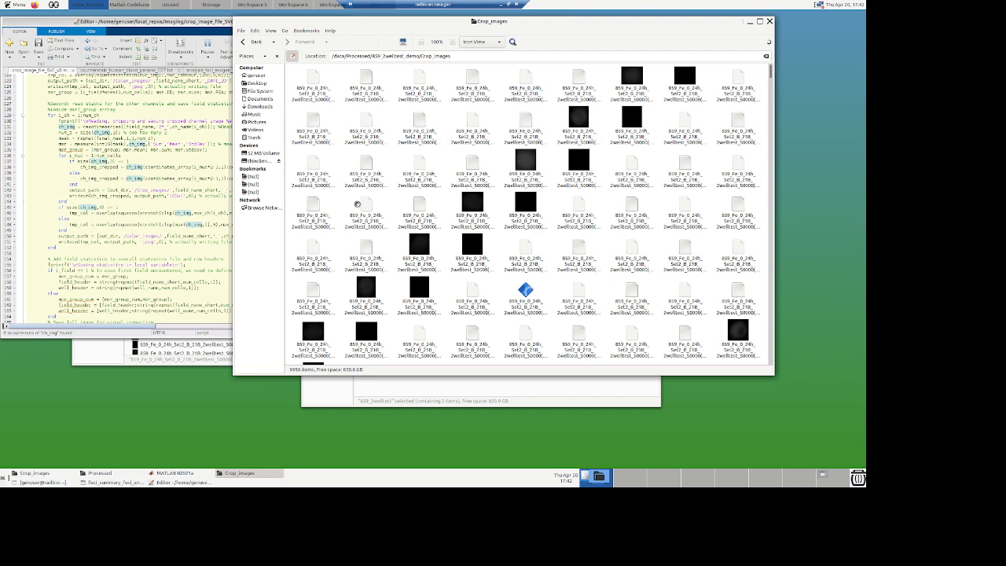
Step: Scroll to the end of the script to read the statistics-file writing and spot detection call
click(182, 203)
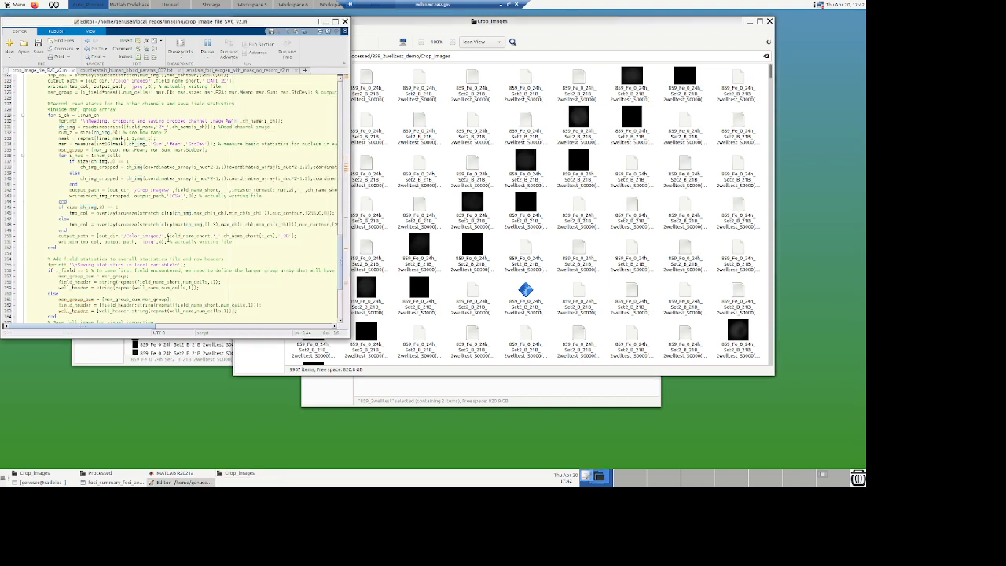
scroll(167, 238, down, 2)
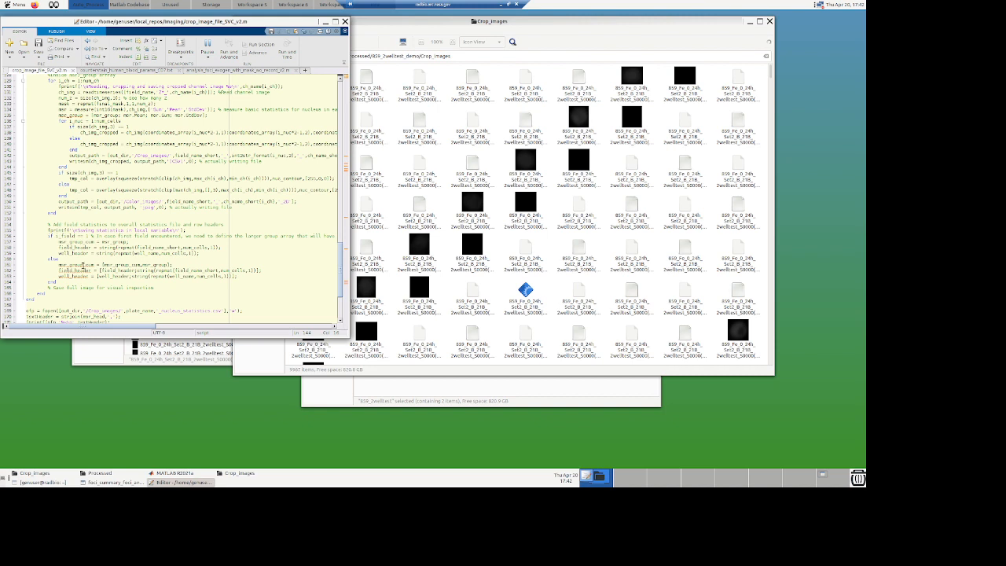
mouse_move(91, 265)
scroll(165, 288, down, 1)
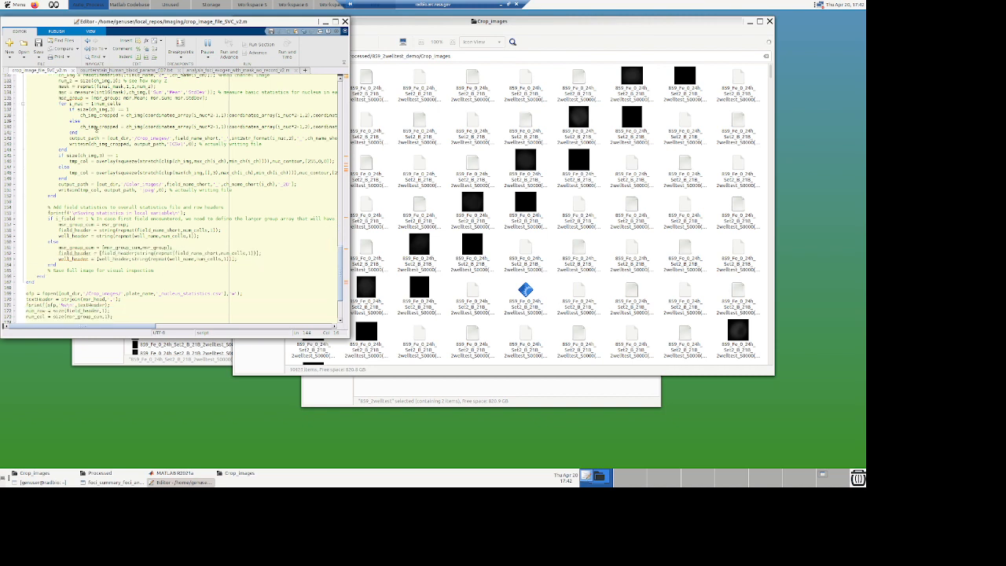
scroll(42, 258, down, 1)
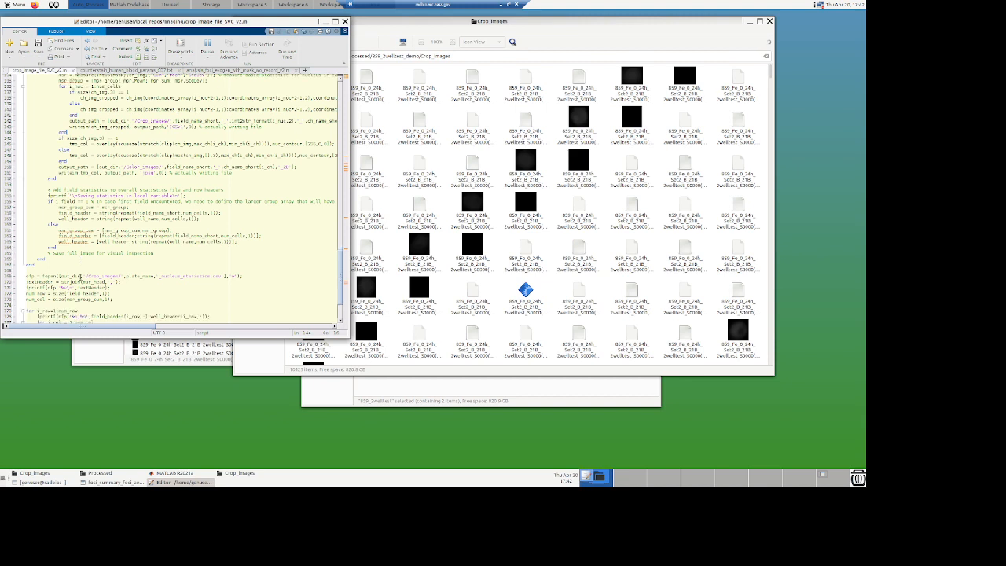
scroll(42, 258, down, 1)
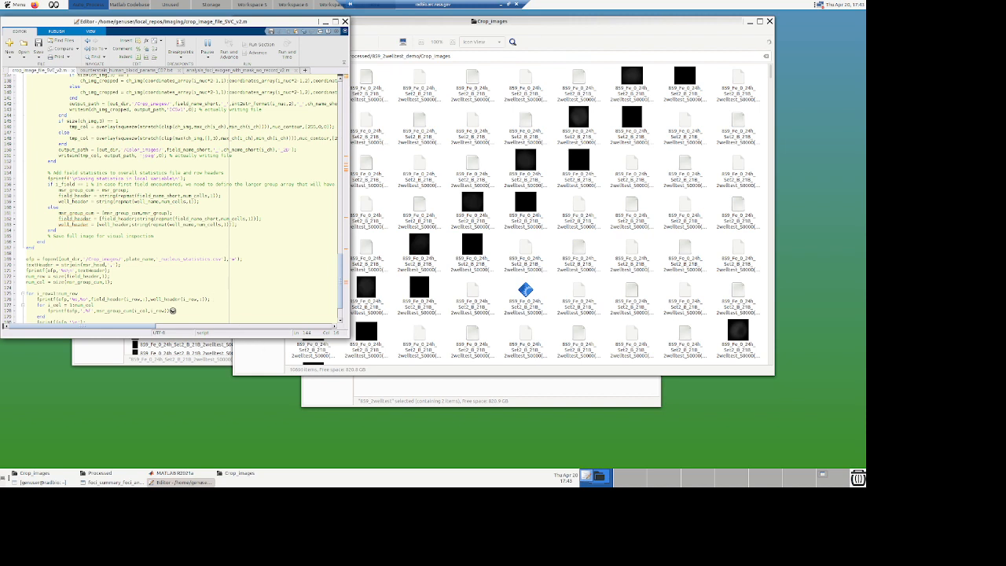
scroll(156, 307, down, 2)
scroll(156, 307, down, 1)
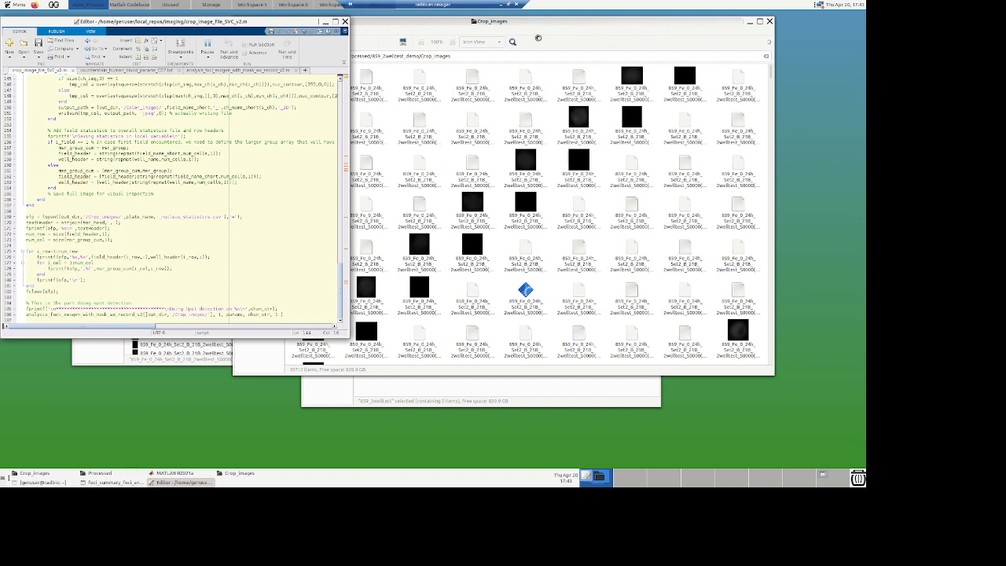
Step: Examine the final spot-detection call at the end of the crop script and its arguments
click(523, 24)
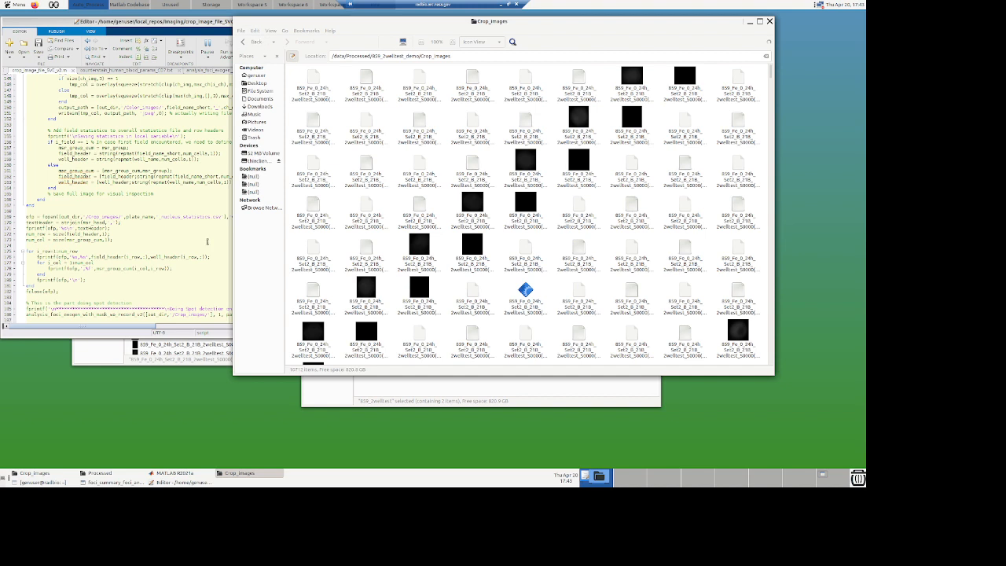
click(200, 251)
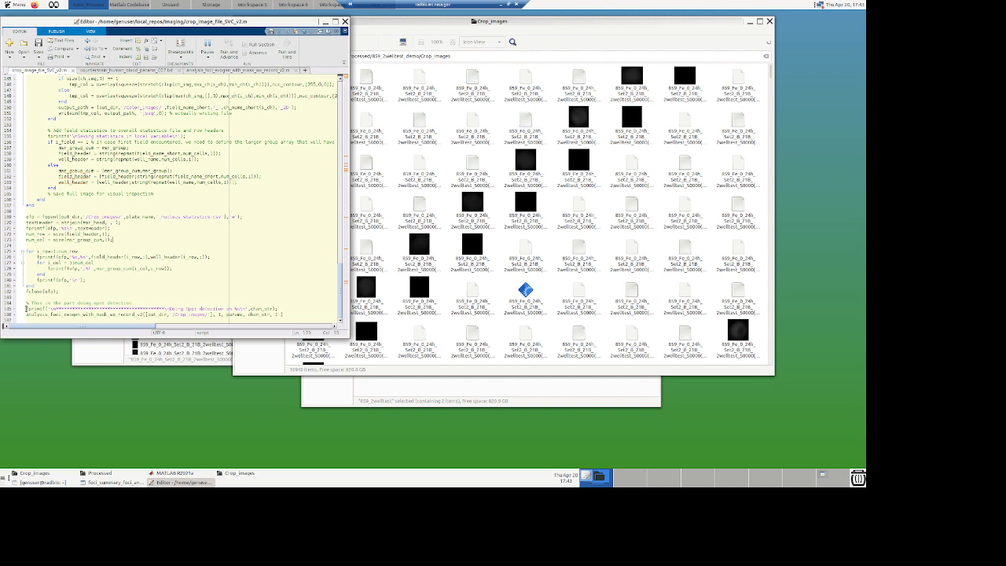
drag(26, 308, 119, 308)
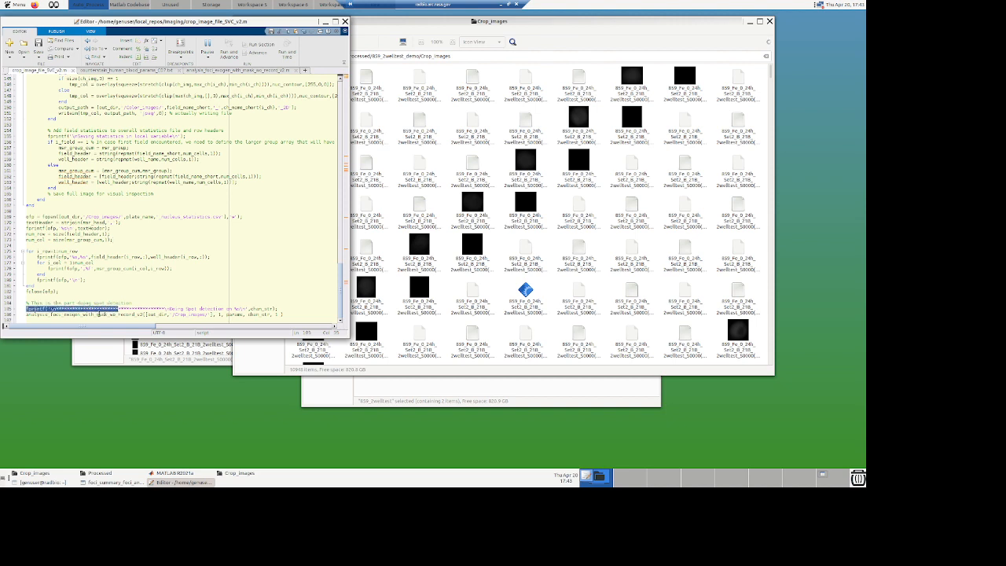
drag(25, 315, 283, 314)
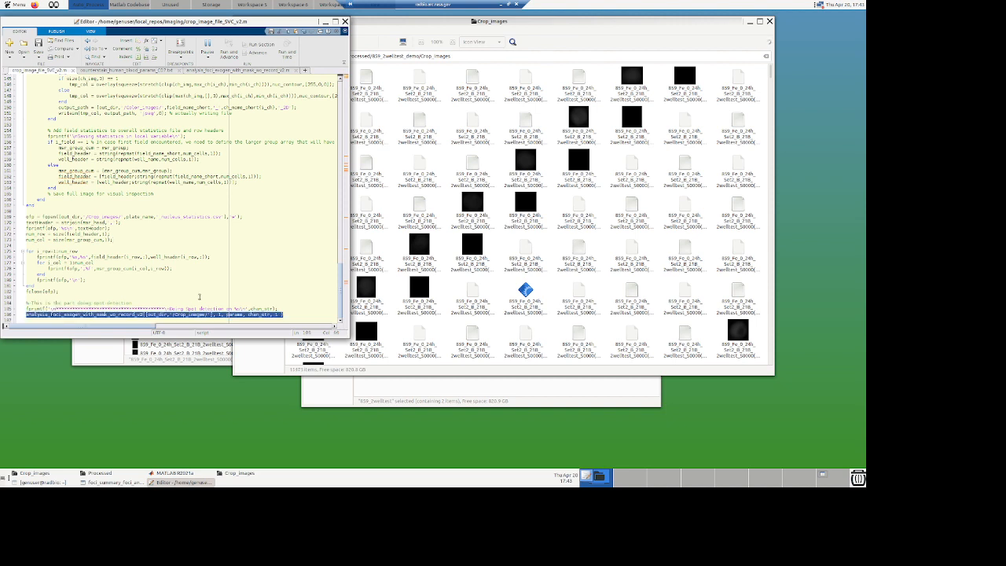
click(198, 296)
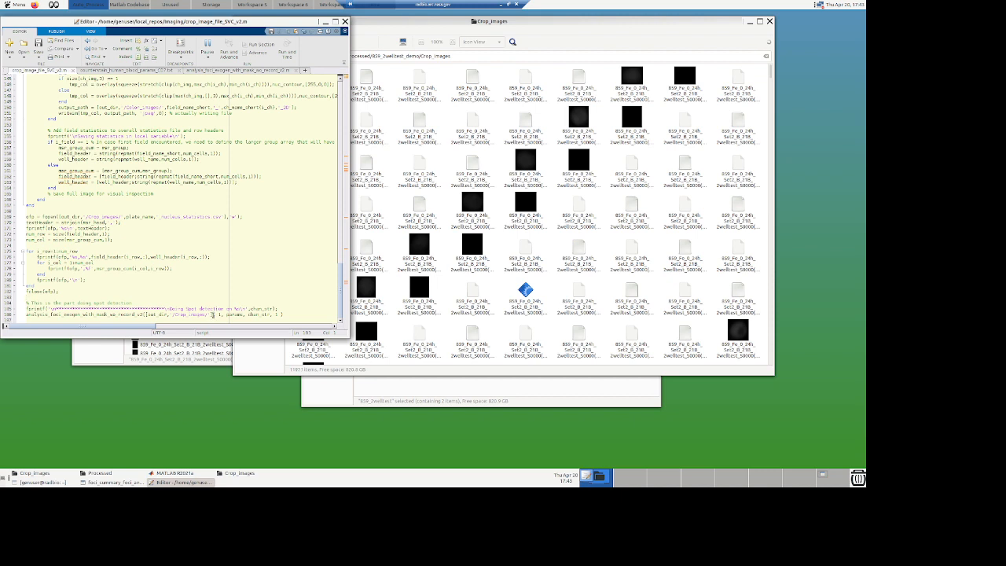
drag(213, 314, 147, 314)
double_click(235, 314)
double_click(259, 314)
Step: Trace where the chan_str channel string is defined in the script's parameter section
drag(338, 289, 333, 81)
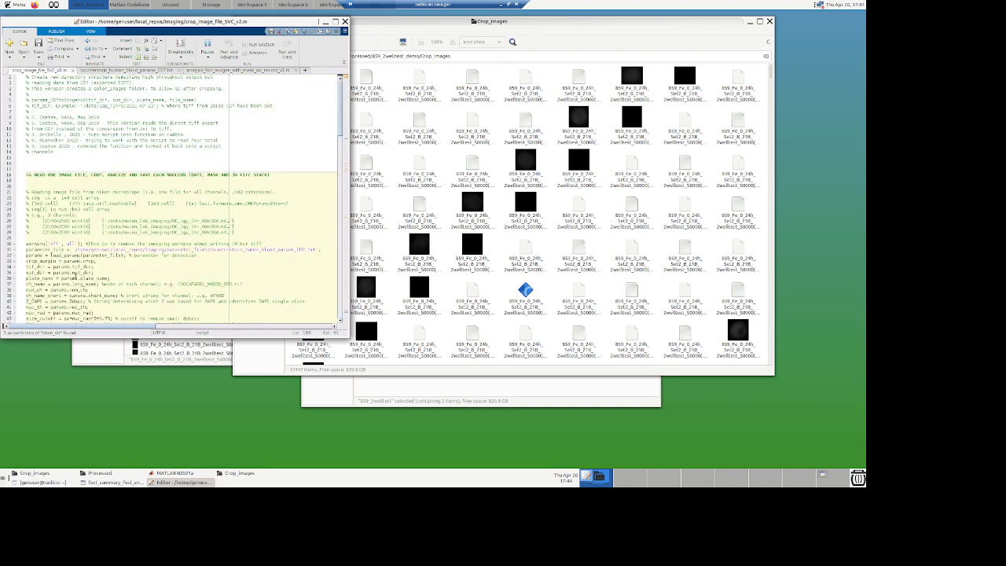
scroll(59, 244, down, 3)
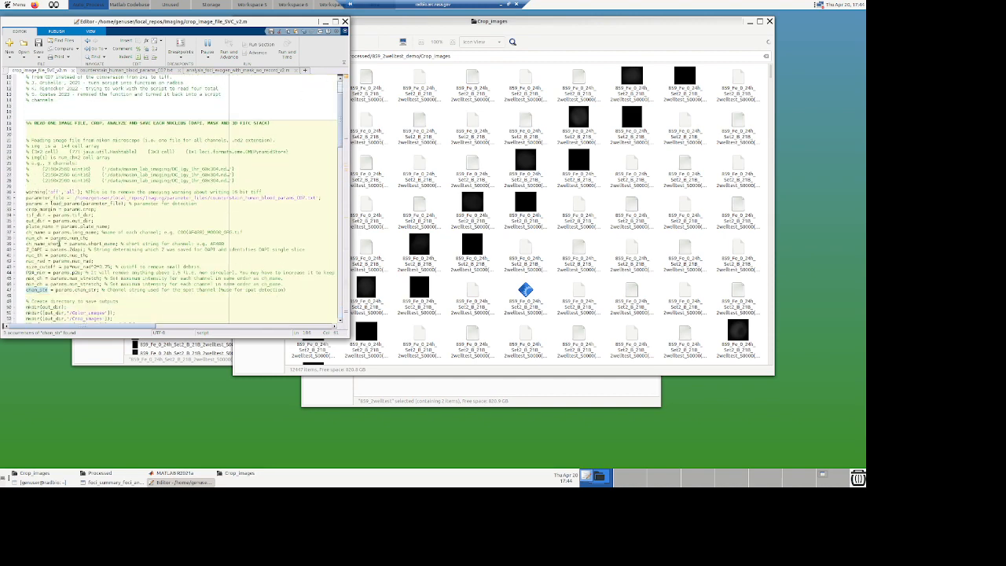
scroll(77, 289, down, 2)
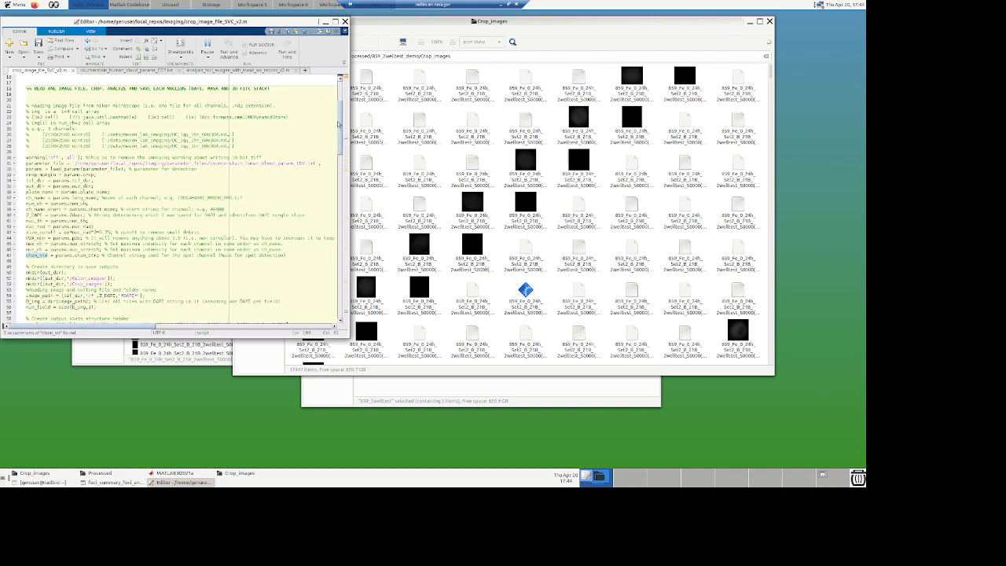
drag(340, 120, 341, 313)
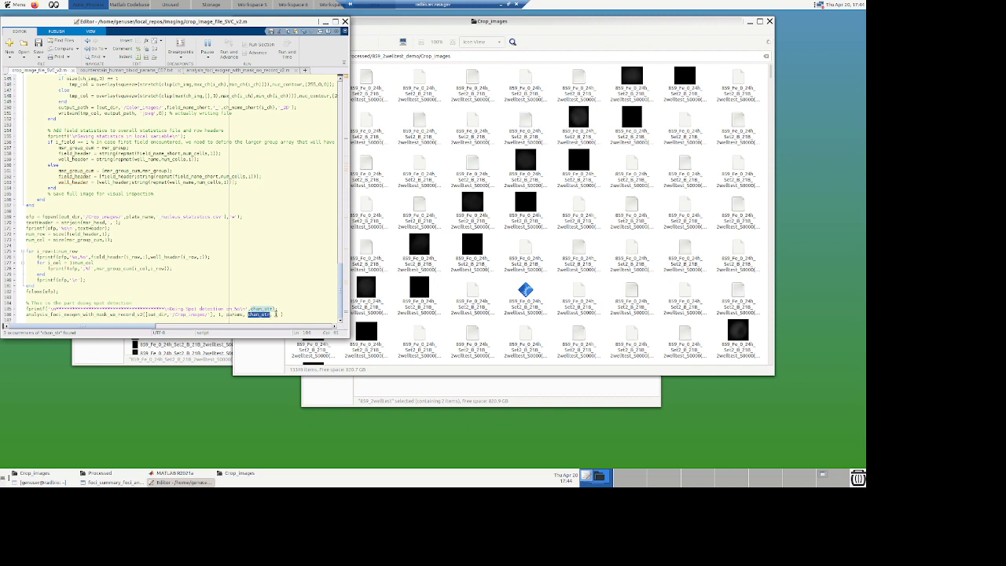
click(280, 314)
Step: Compare the crop script's analysis_foci_exogen_with_mask_wo_record_v2 call with that function's header and inputs
click(226, 71)
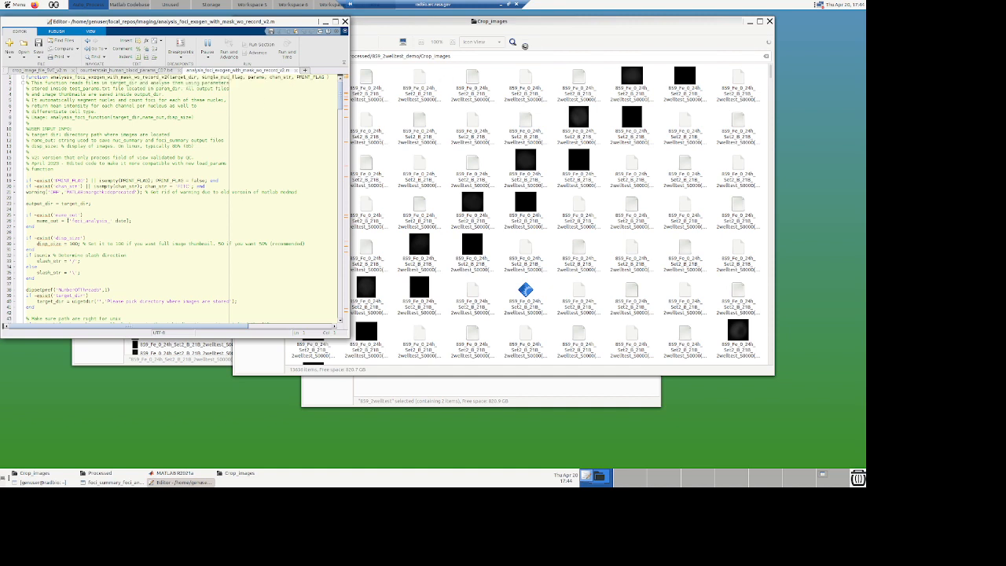
click(538, 24)
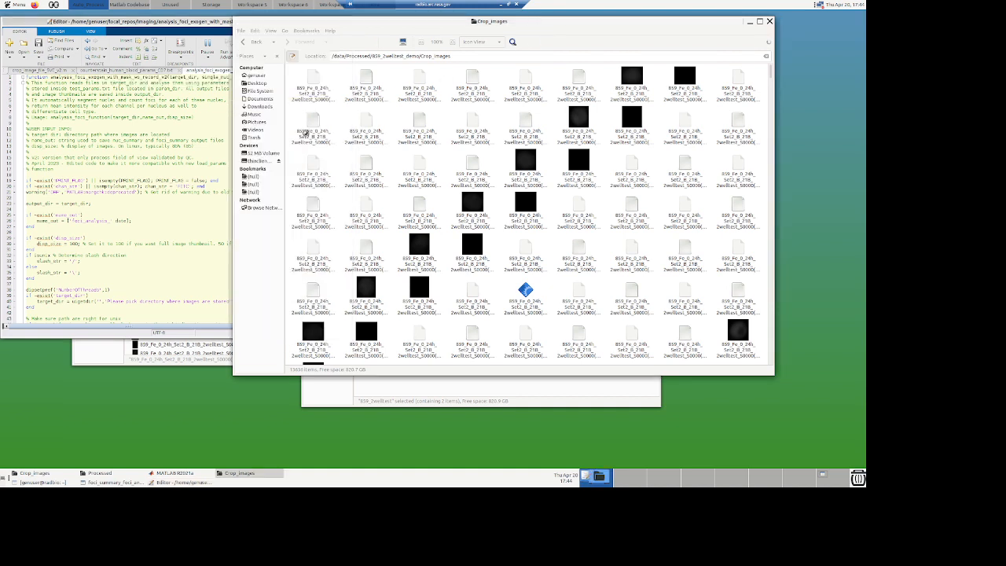
click(164, 197)
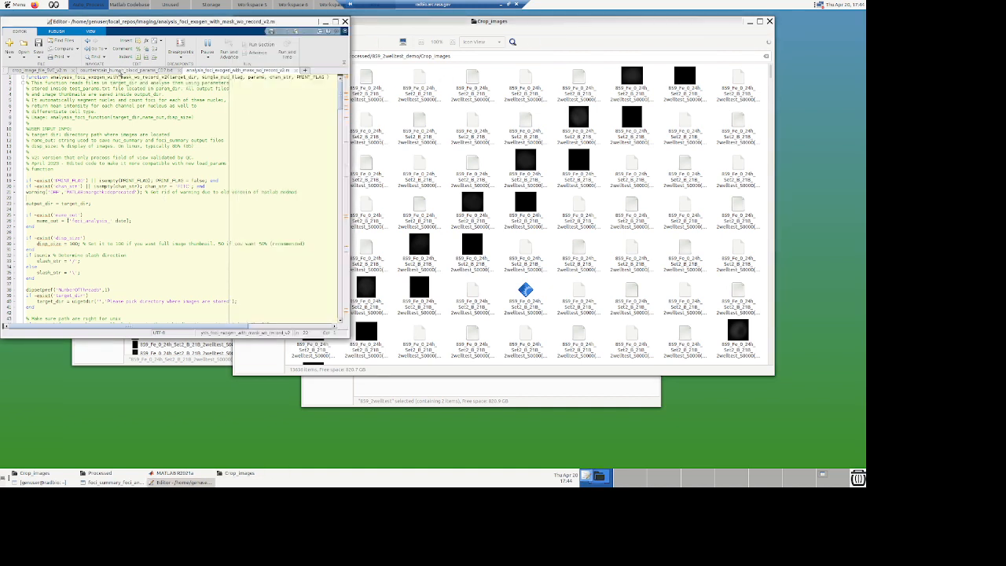
click(120, 71)
click(40, 70)
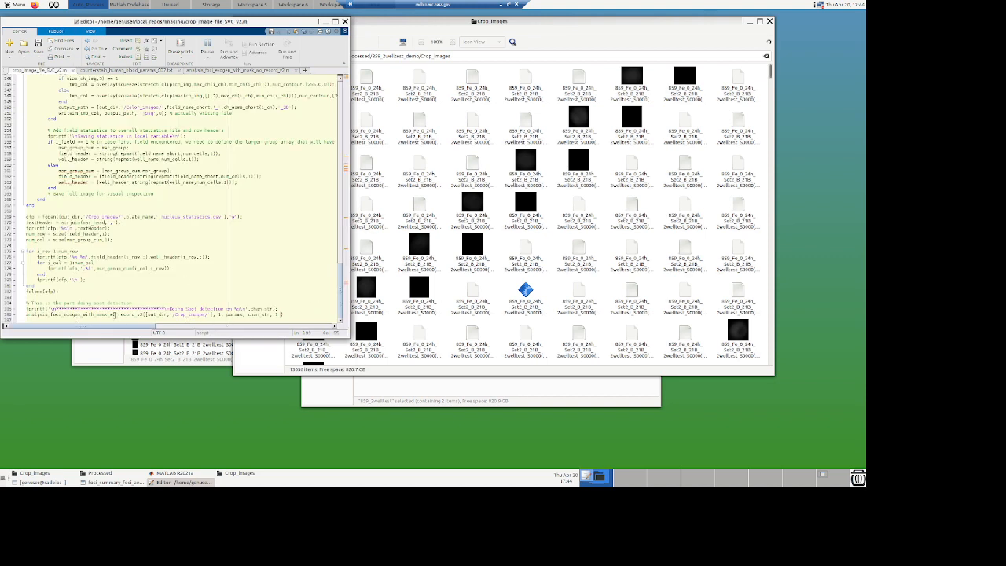
double_click(128, 315)
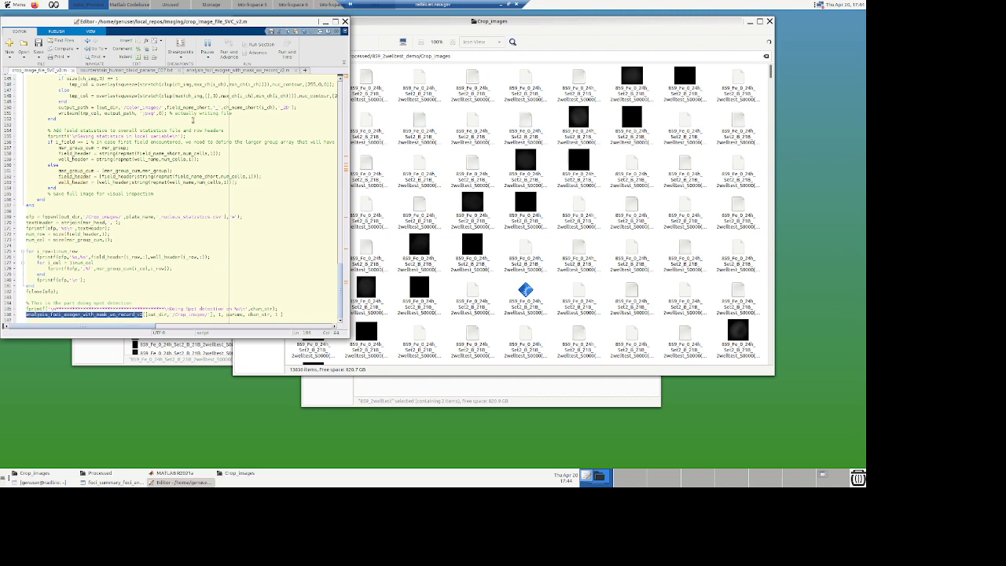
click(227, 69)
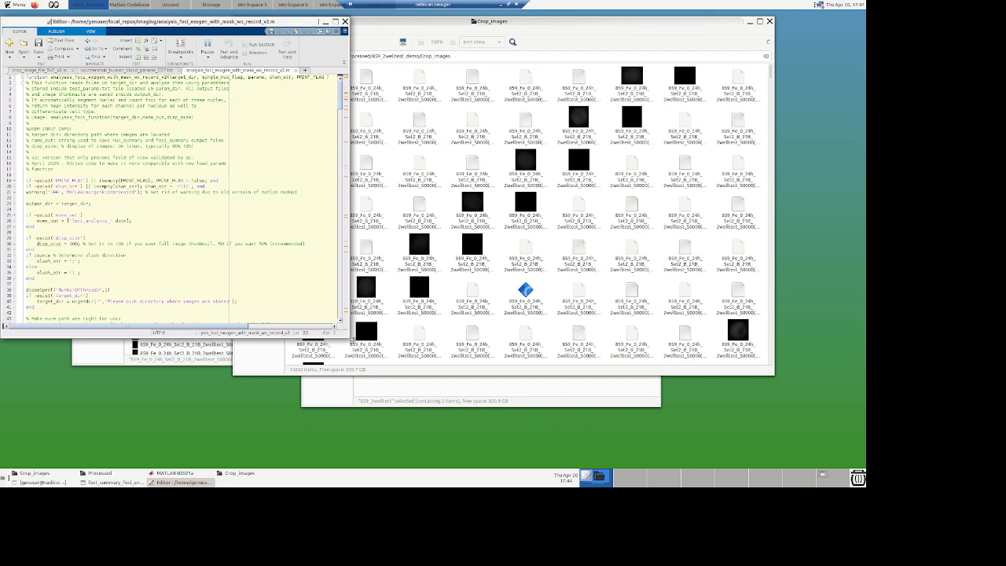
Step: Enlarge the editor and read through the analysis_foci_exogen_with_mask_wo_record_v2 function down to its spot detection call
drag(351, 339, 476, 368)
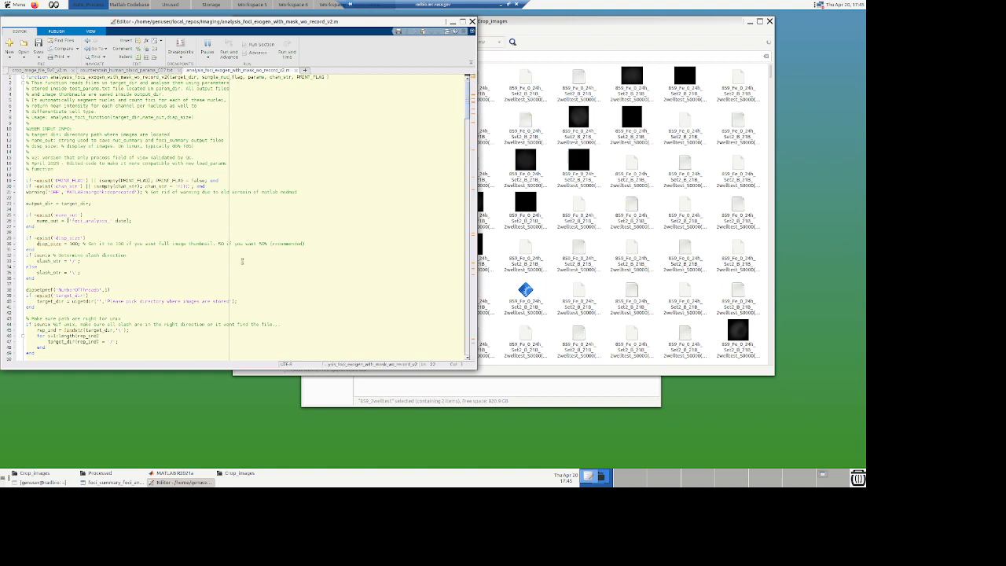
scroll(242, 261, down, 12)
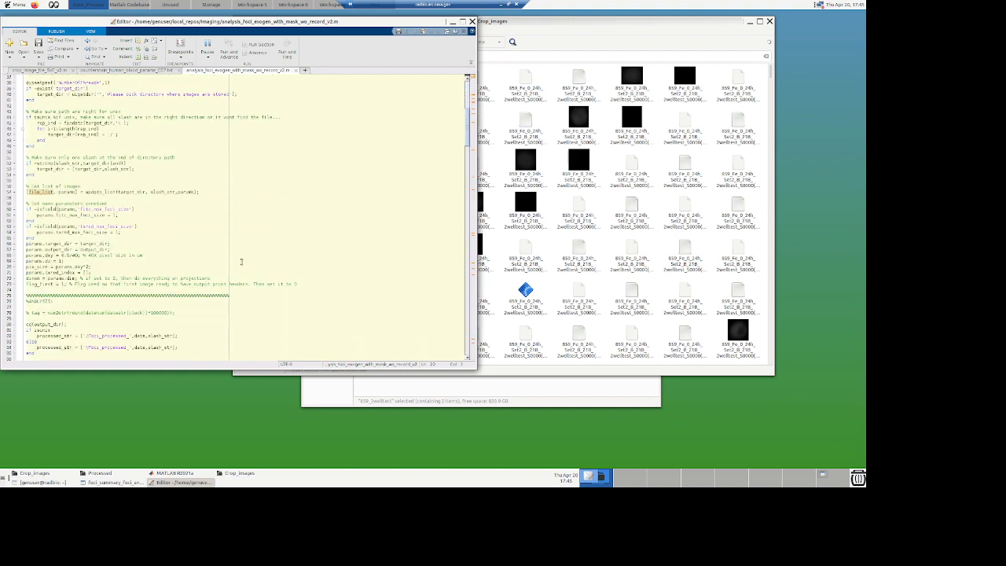
scroll(241, 261, down, 15)
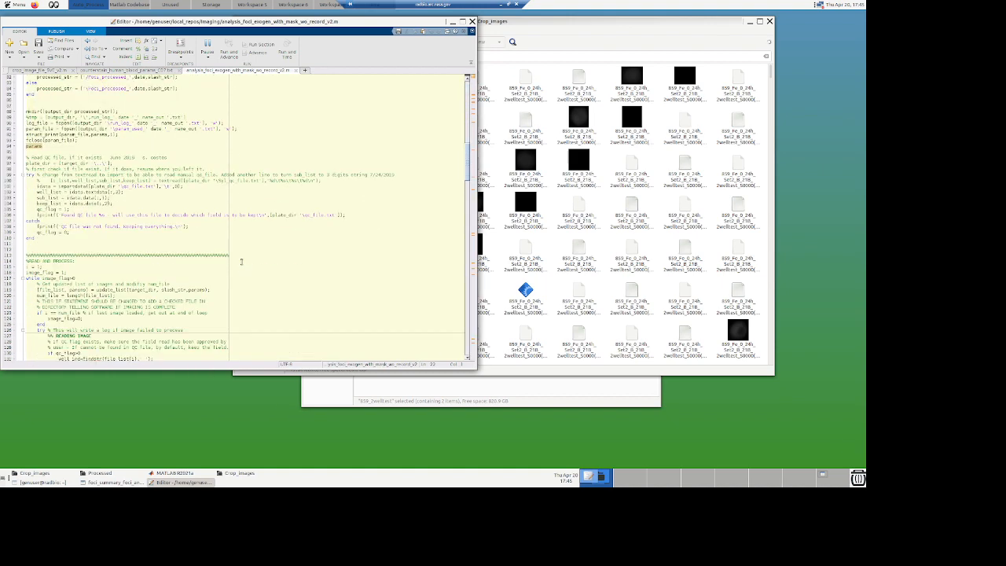
scroll(241, 262, down, 12)
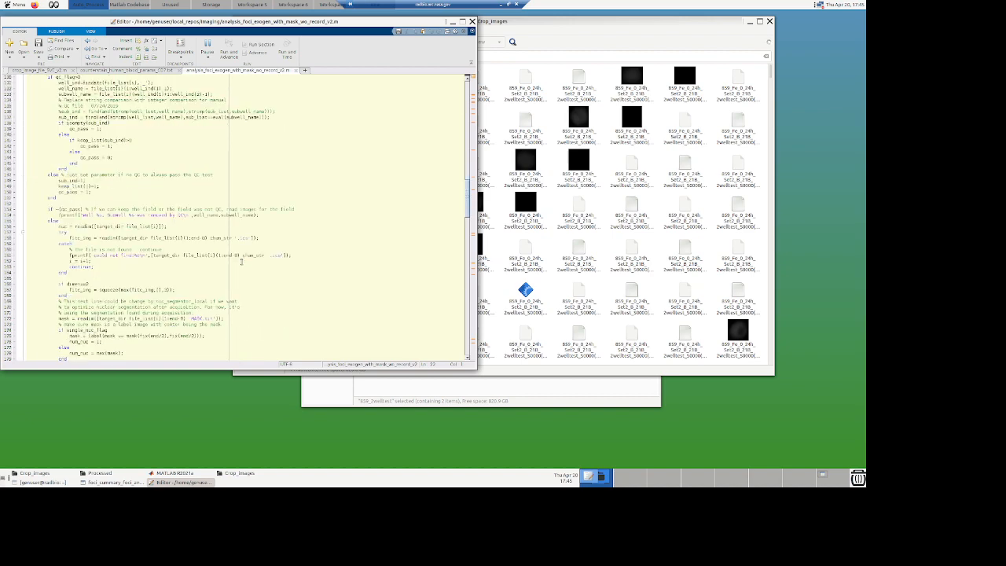
scroll(242, 262, down, 16)
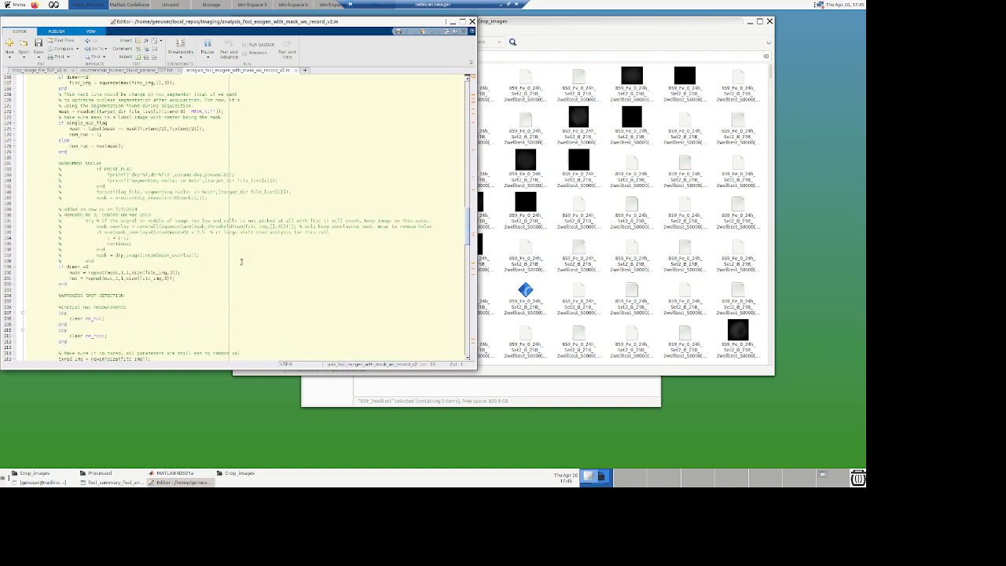
scroll(241, 262, down, 5)
scroll(241, 262, down, 15)
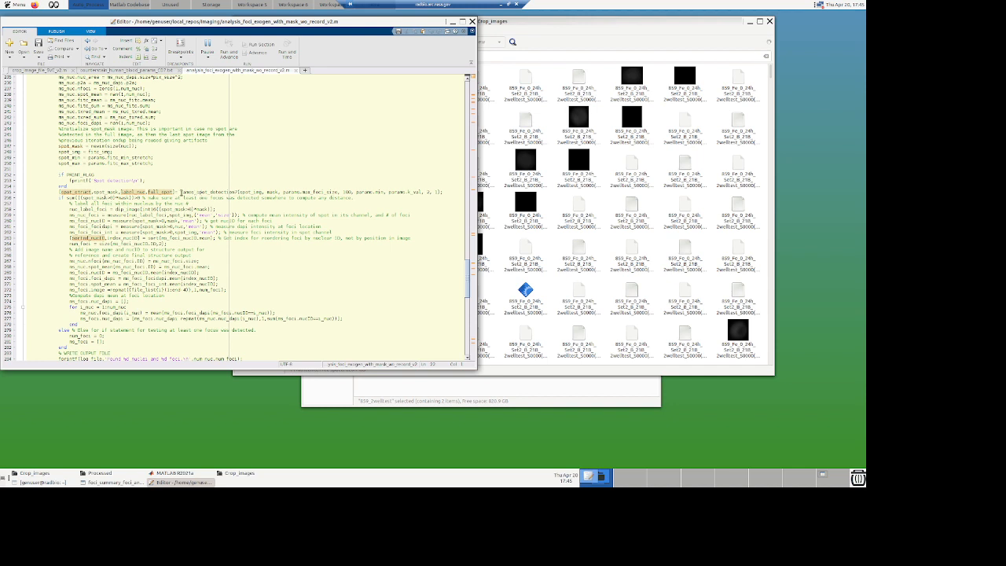
Step: Open the james_spot_detection function from its call in the analysis function
drag(181, 192, 237, 192)
right_click(220, 192)
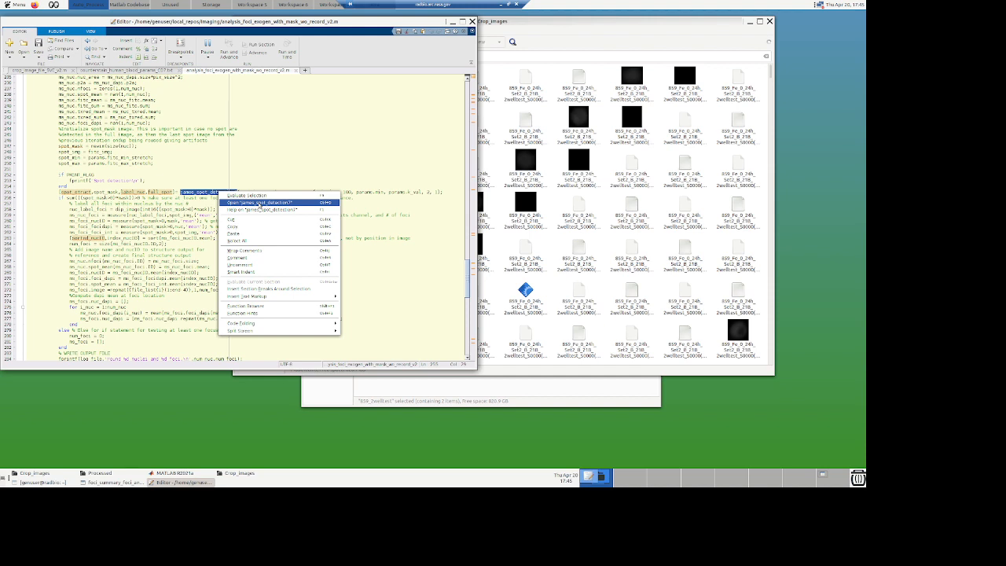
click(260, 204)
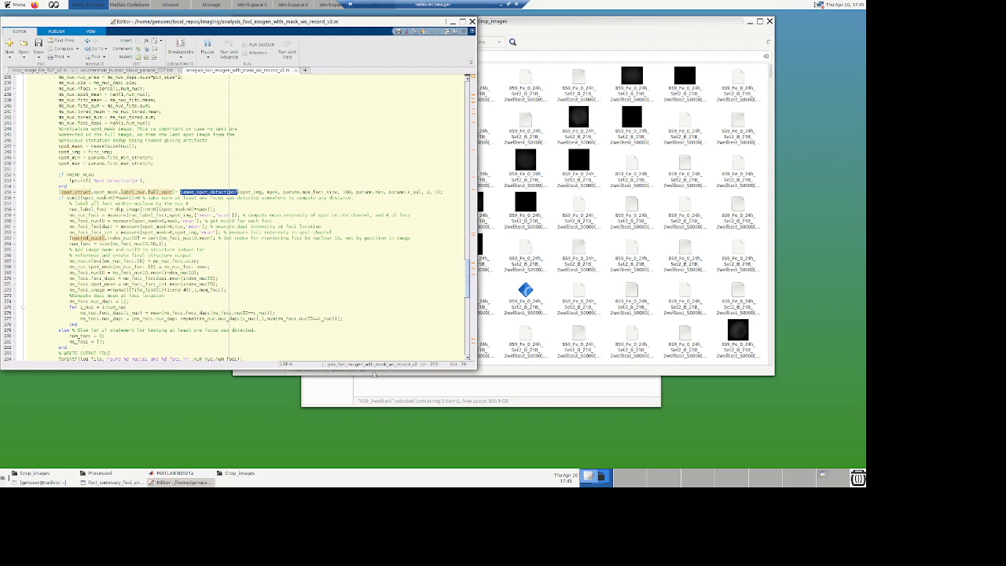
Step: Switch to the MATLAB command window and interrupt the running crop script
click(372, 372)
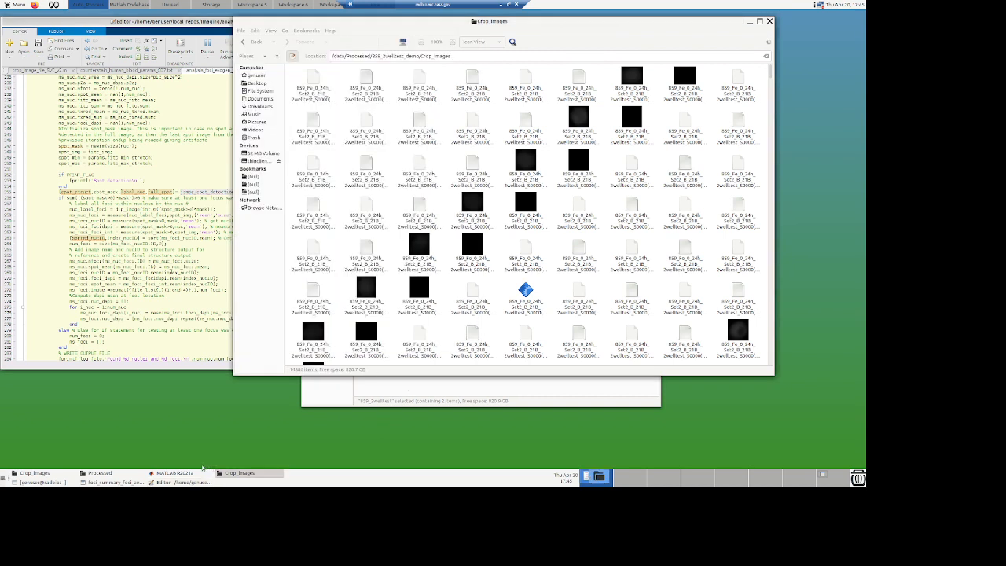
click(172, 473)
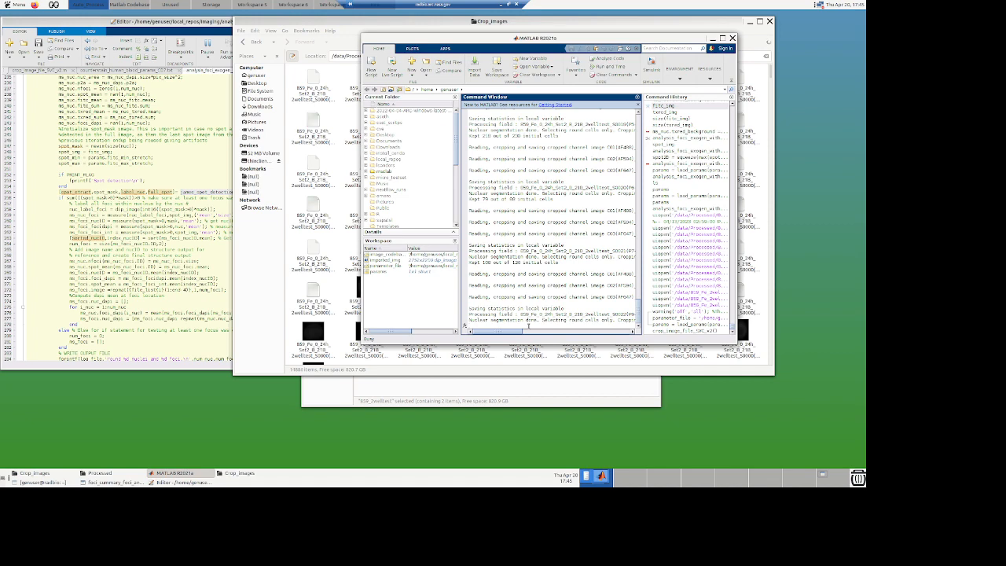
key(ctrl+c)
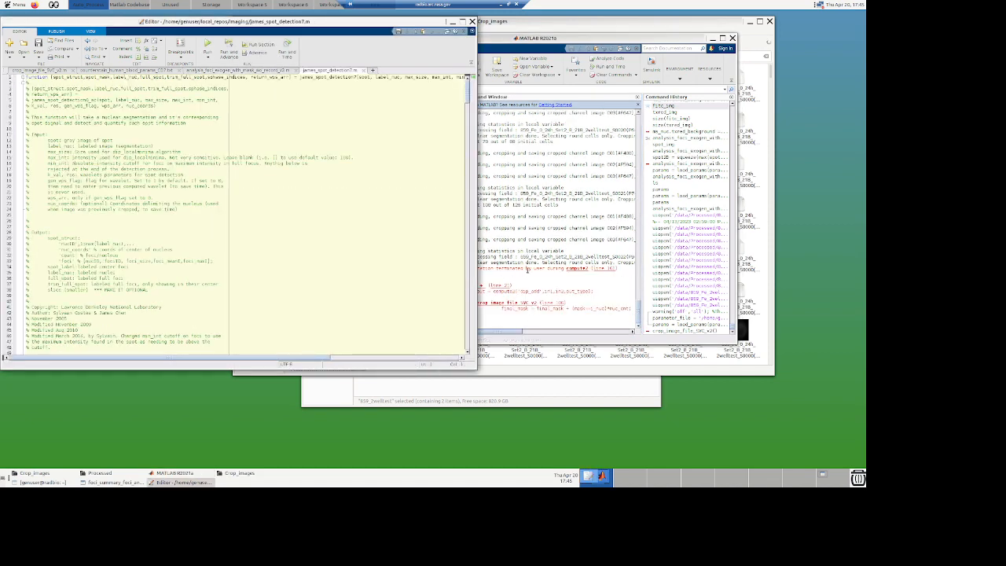
Step: Read through the james_spot_detection7 function's header, input checks and per-nucleus cropping loop
click(583, 287)
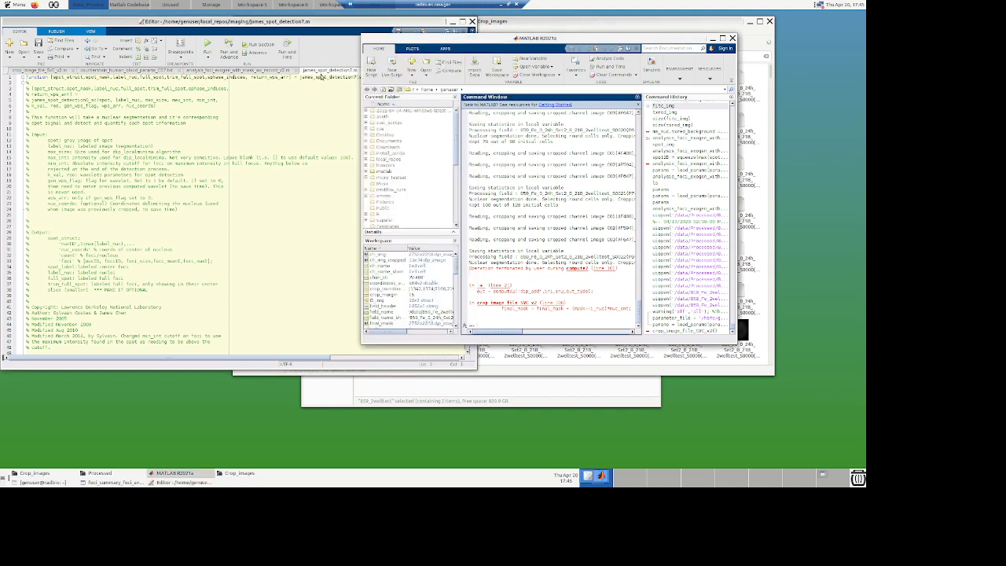
click(321, 76)
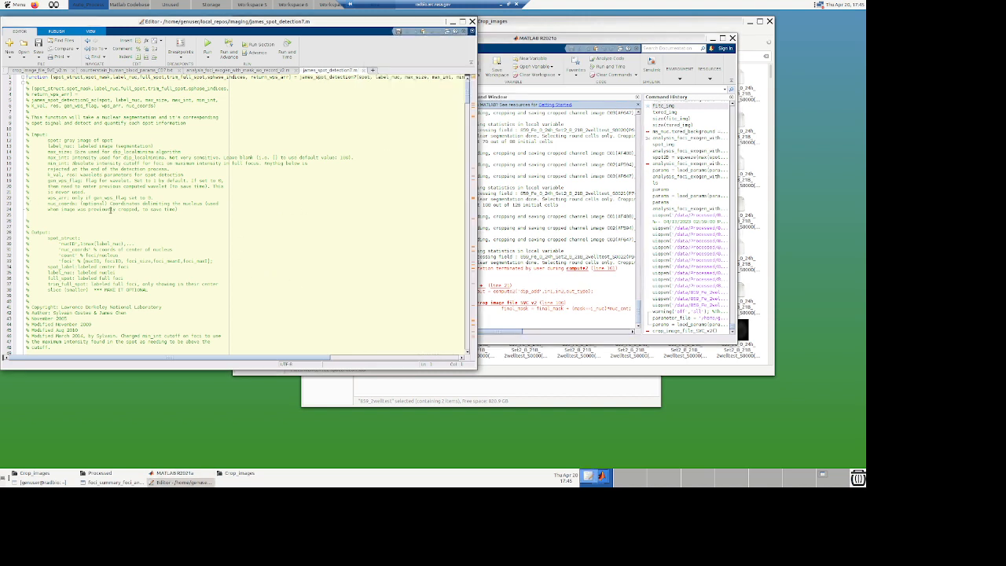
scroll(111, 211, down, 12)
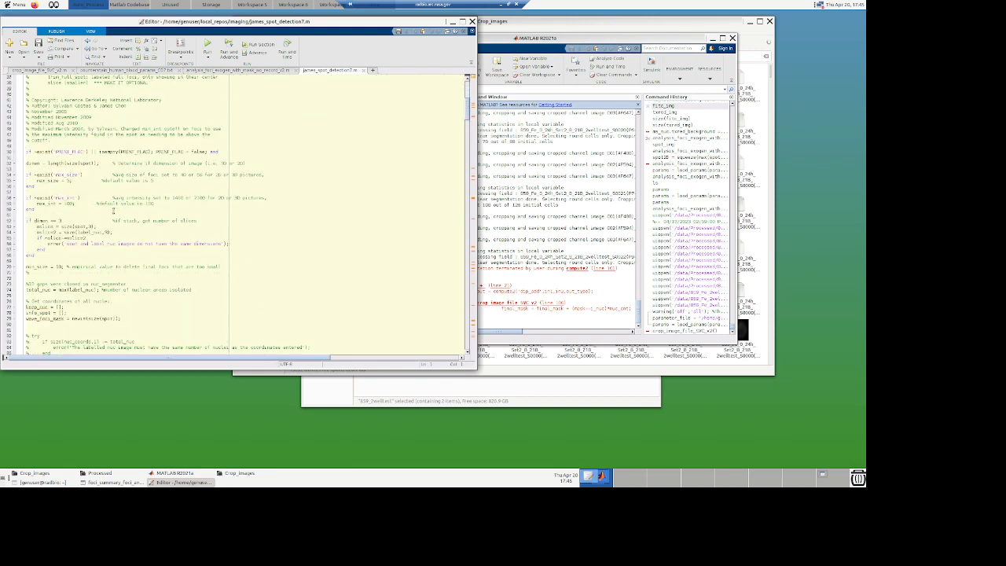
scroll(113, 211, down, 20)
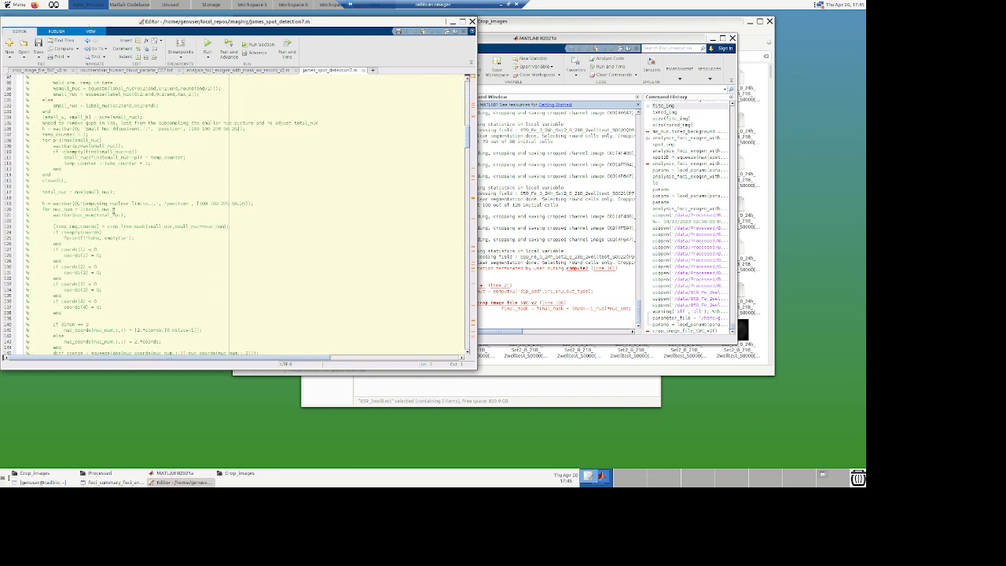
scroll(114, 210, down, 20)
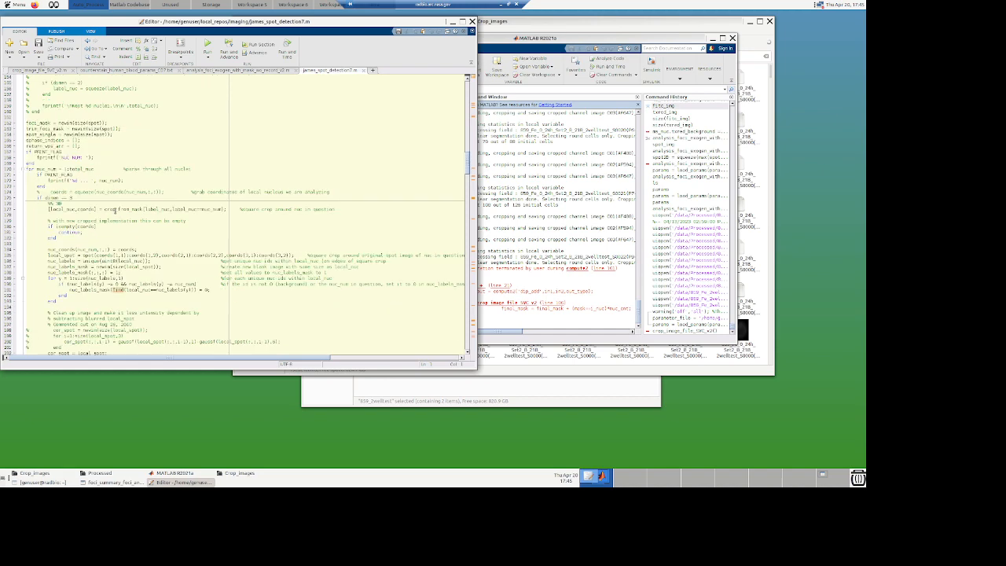
scroll(116, 210, down, 4)
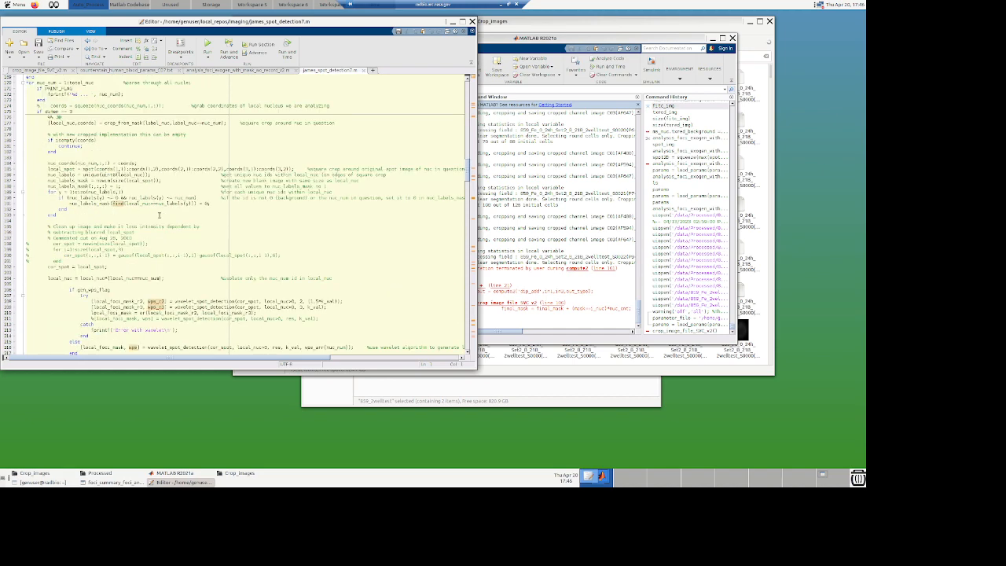
scroll(138, 155, up, 15)
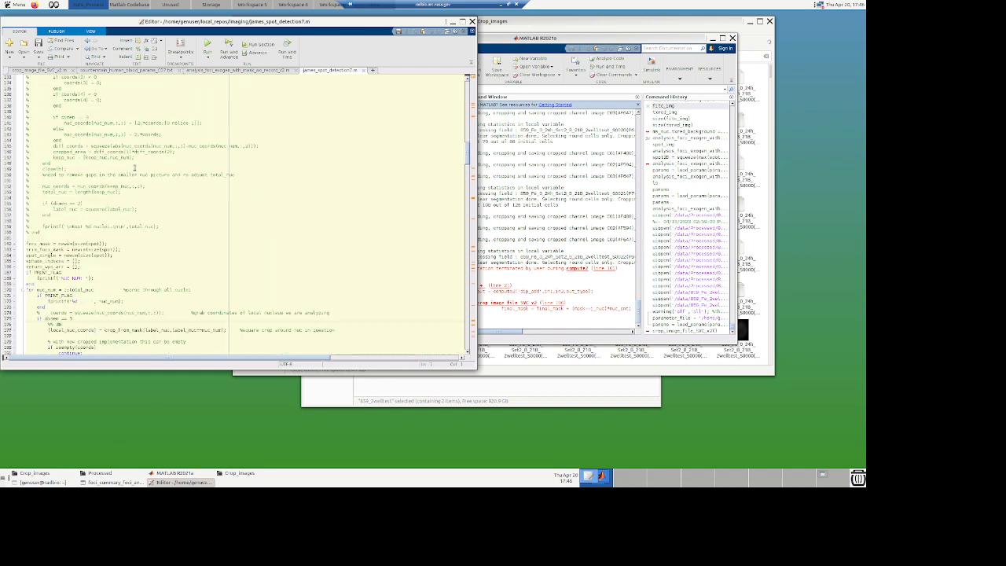
scroll(134, 168, up, 18)
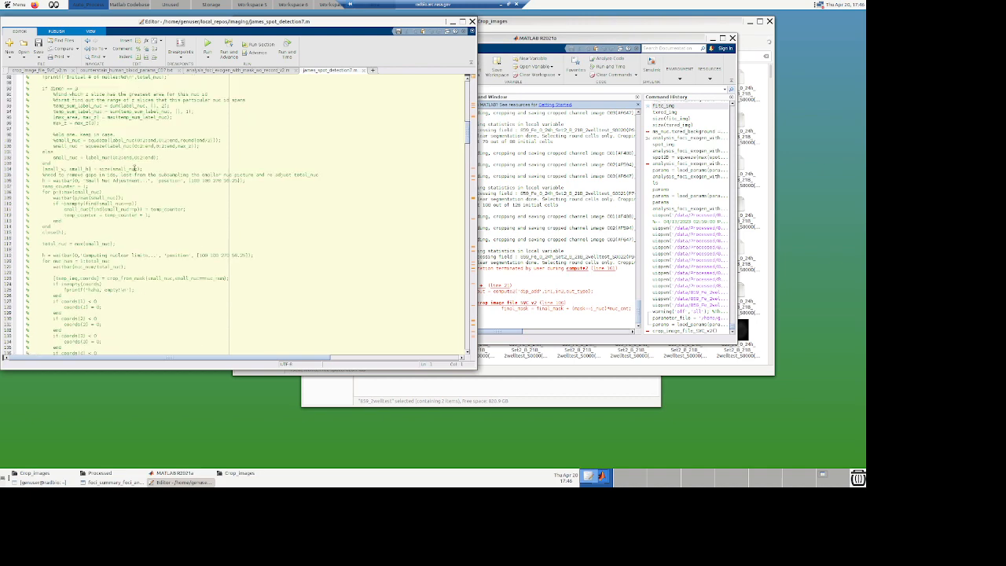
scroll(134, 168, up, 14)
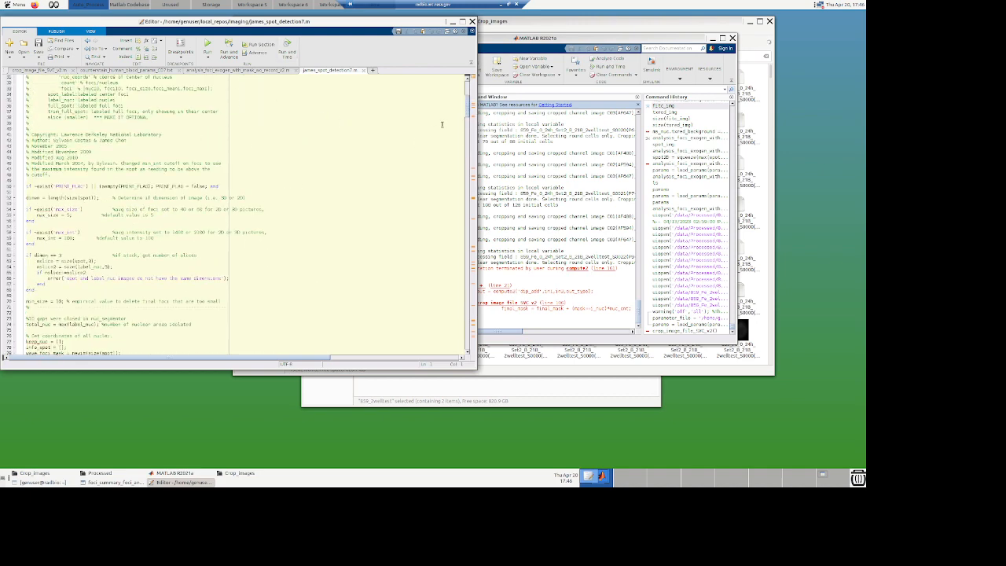
Step: Return to the top of james_spot_detection7, then switch back to the crop_image_file_SVC_v2 script via the other open files
drag(464, 89, 464, 81)
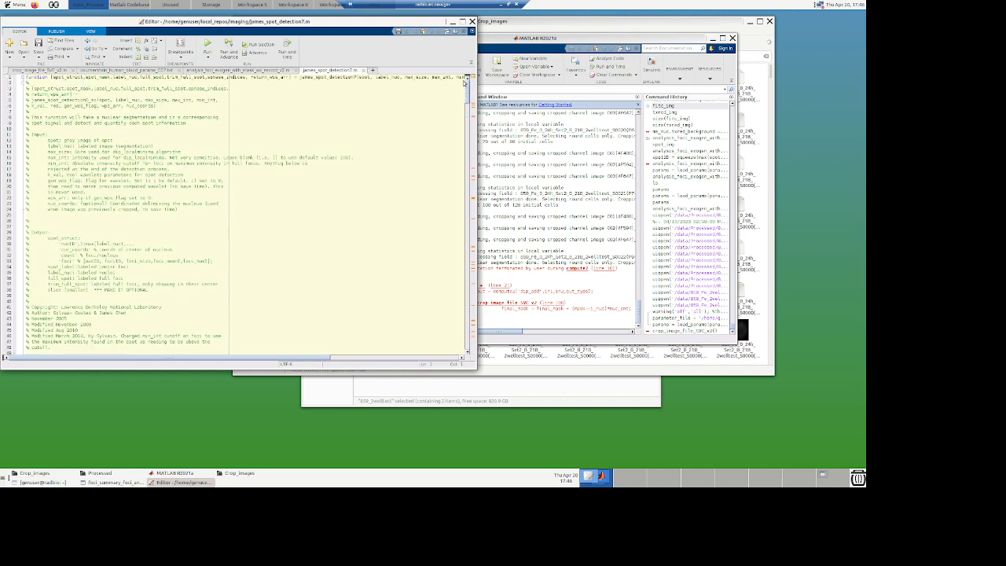
click(214, 70)
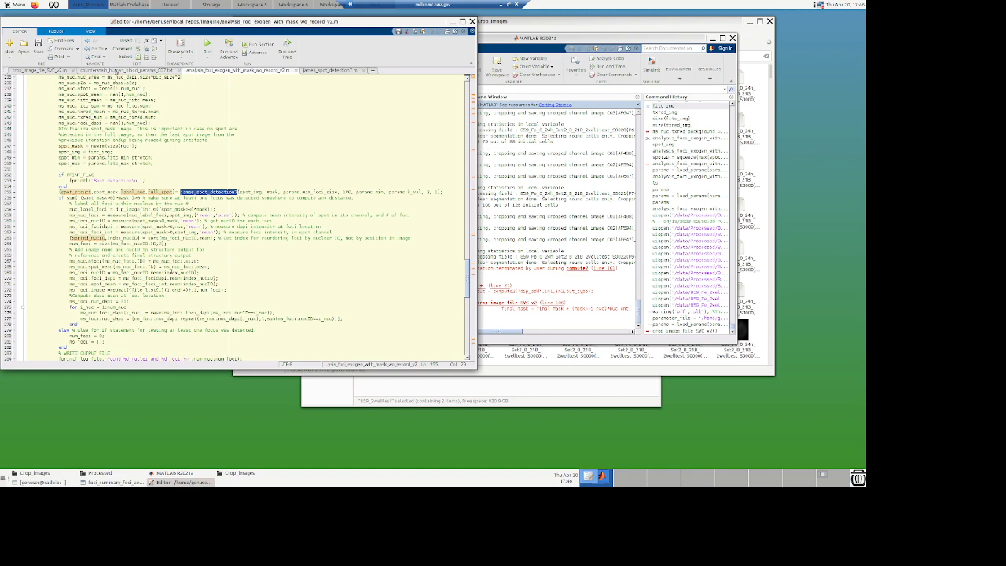
click(117, 70)
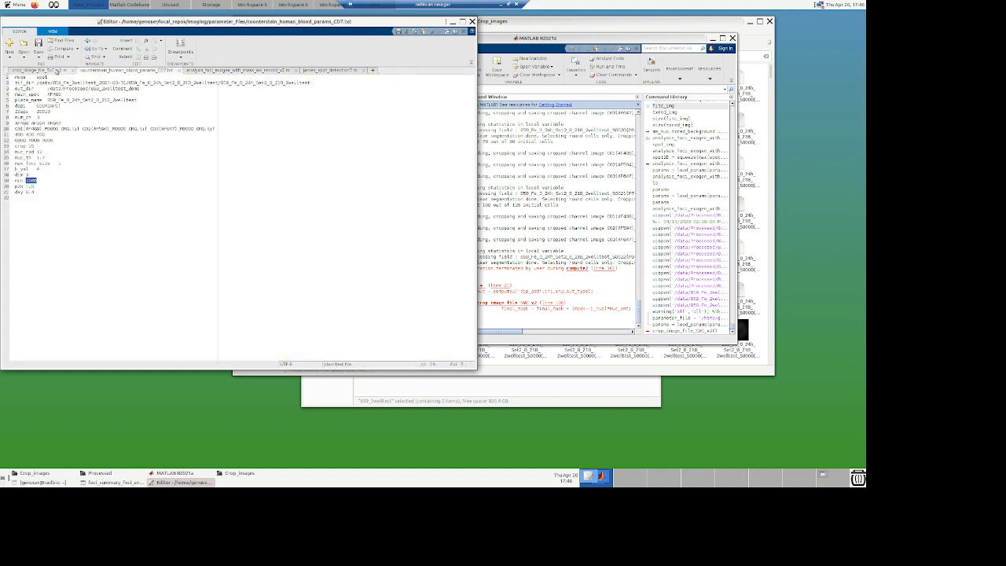
click(46, 71)
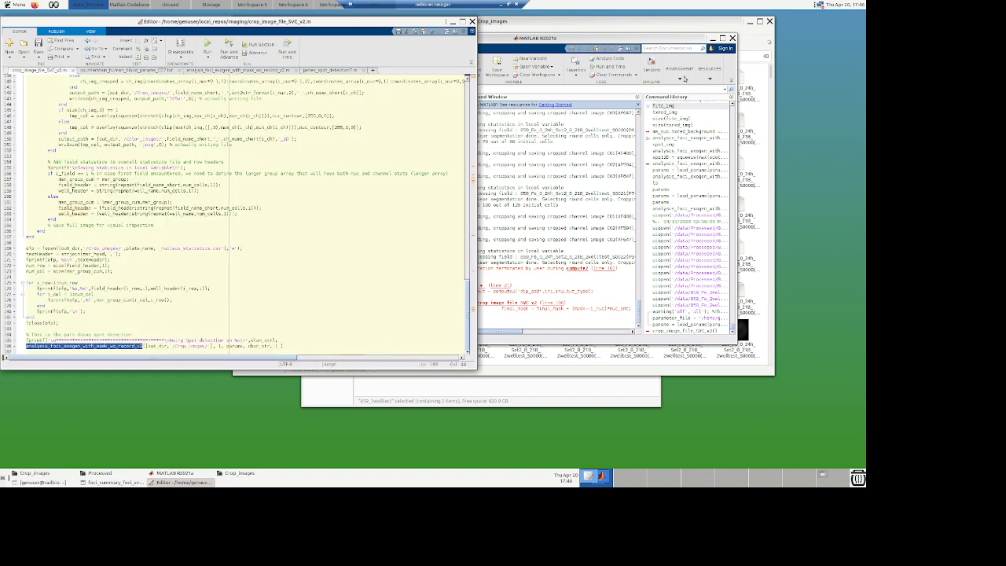
Step: Look through the file browser windows showing the Processed folder and the 859_2welltest Crop_images output folder
click(638, 30)
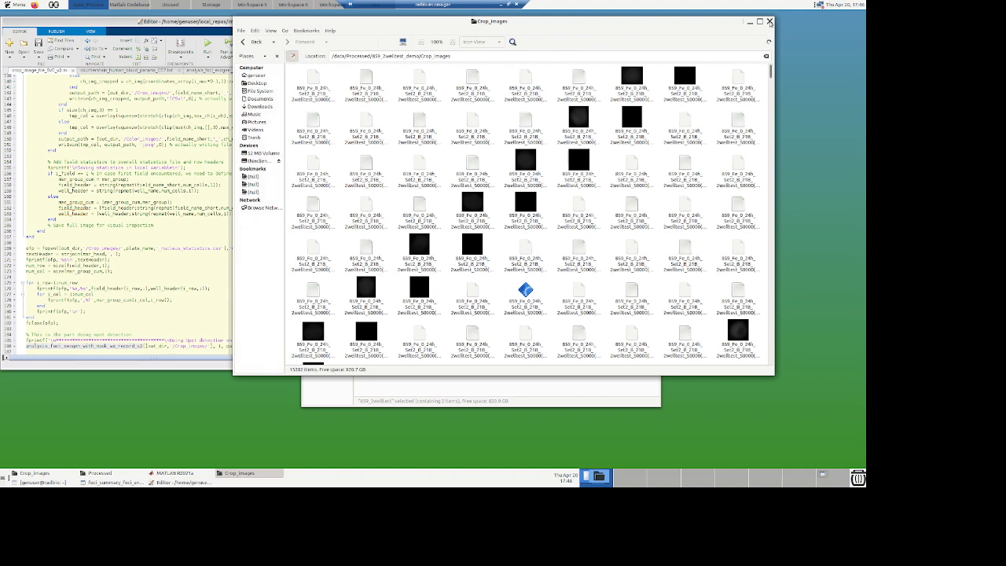
click(769, 21)
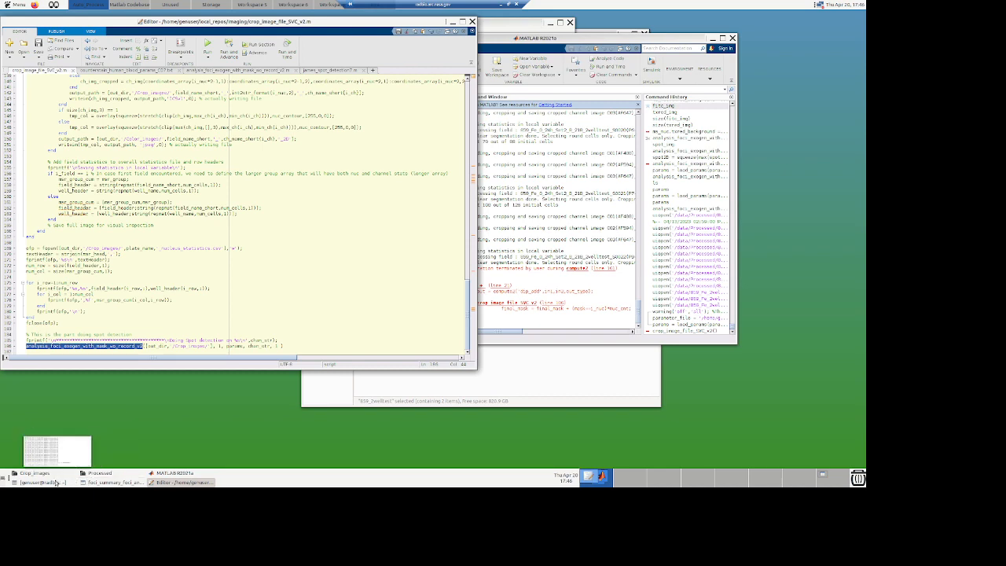
mouse_move(115, 484)
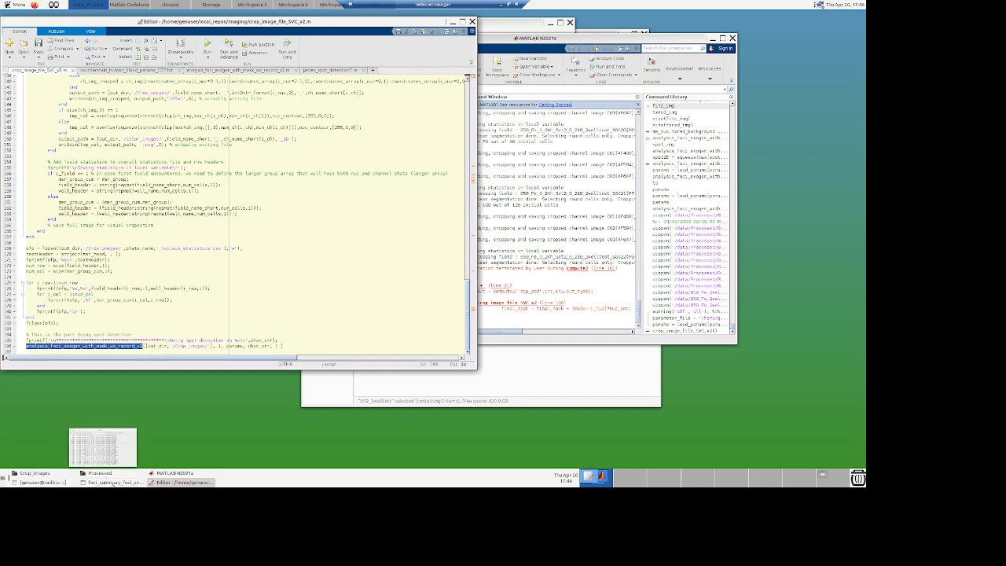
click(113, 484)
click(160, 482)
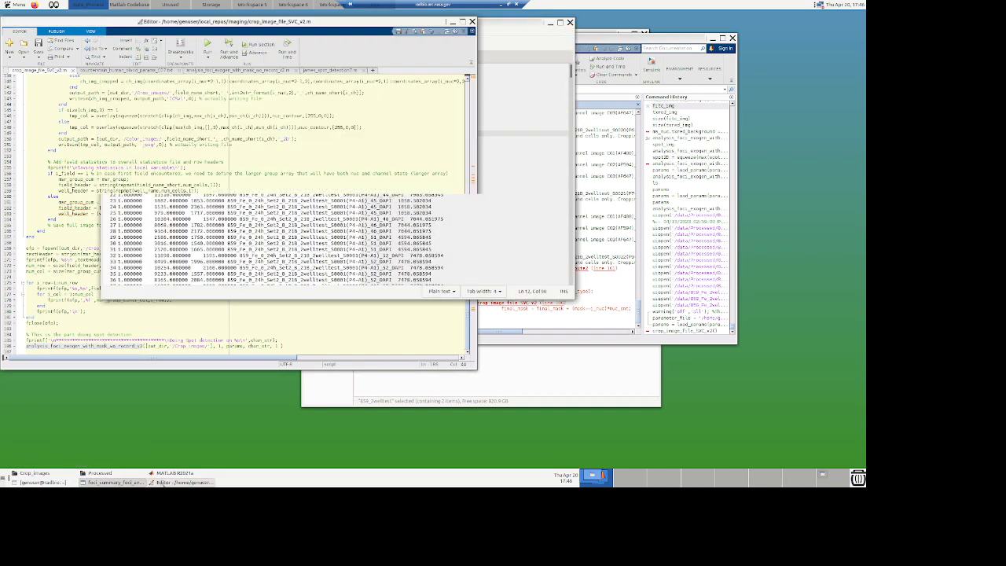
click(140, 474)
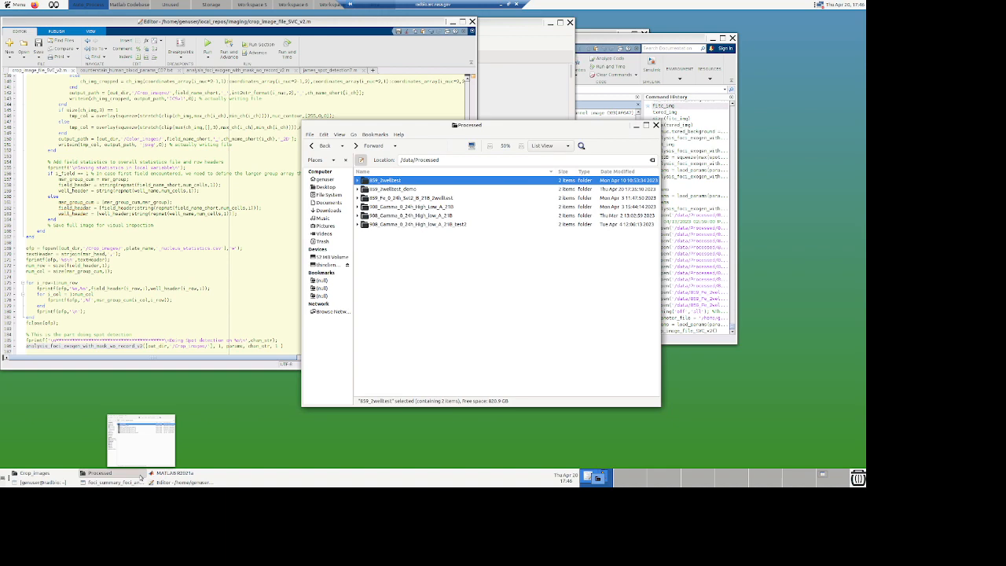
click(72, 473)
click(99, 473)
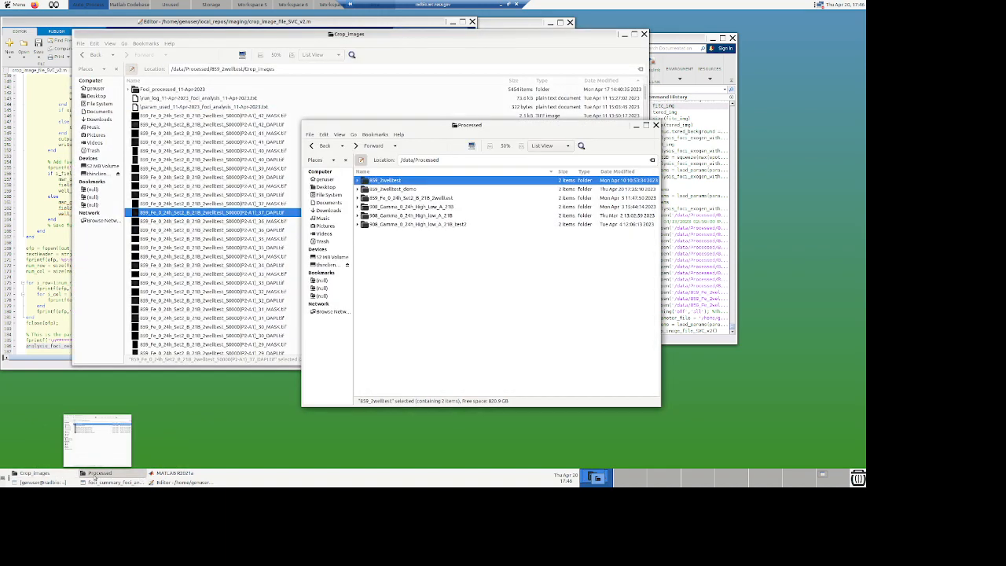
click(167, 474)
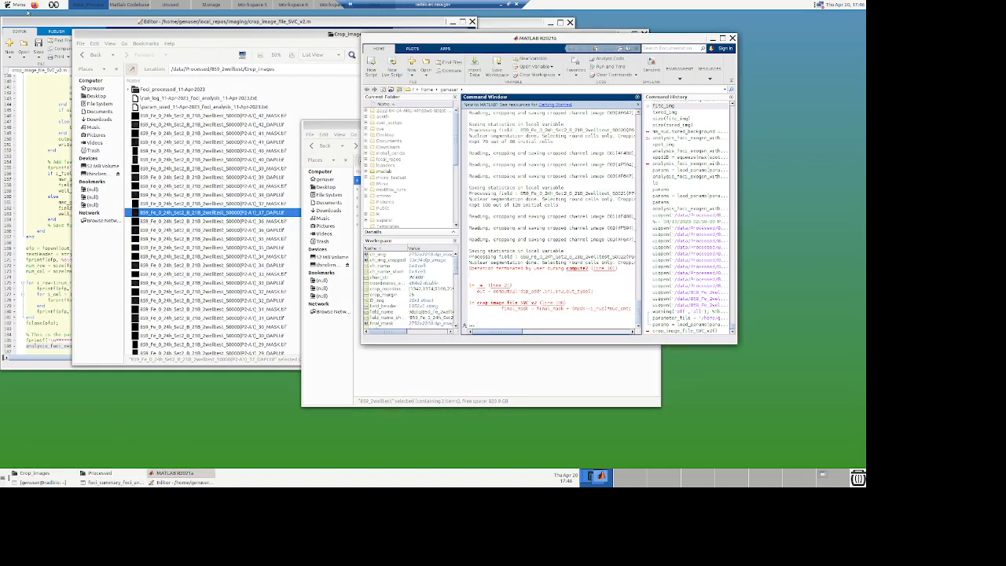
Step: Launch a terminal from the application menu and move it beside the MATLAB window
click(24, 6)
click(26, 39)
click(93, 15)
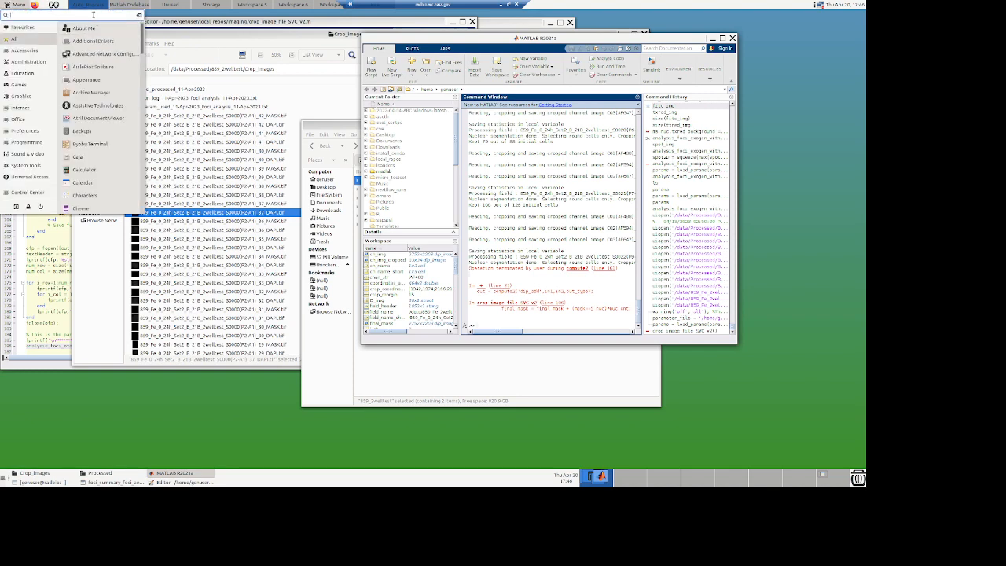
text(term)
key(Return)
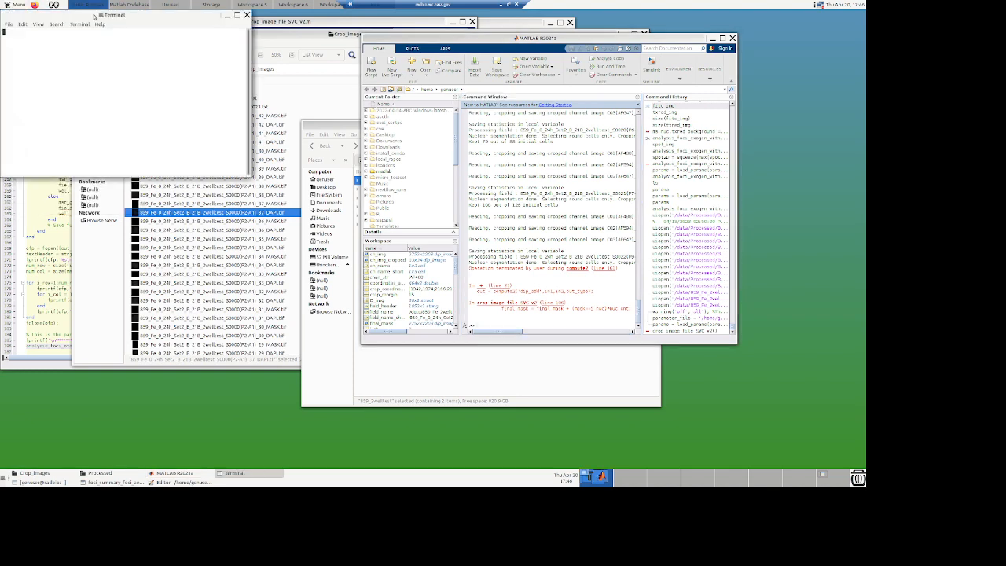
drag(94, 15, 620, 275)
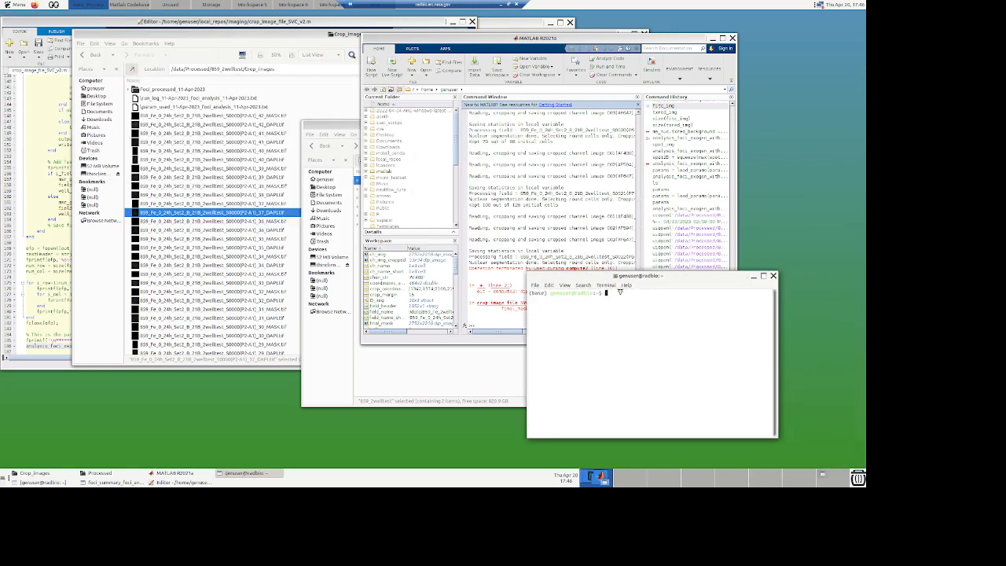
Step: In the terminal, change into /data/Processed and list its contents
text(cd /data)
key(Return)
text(ls)
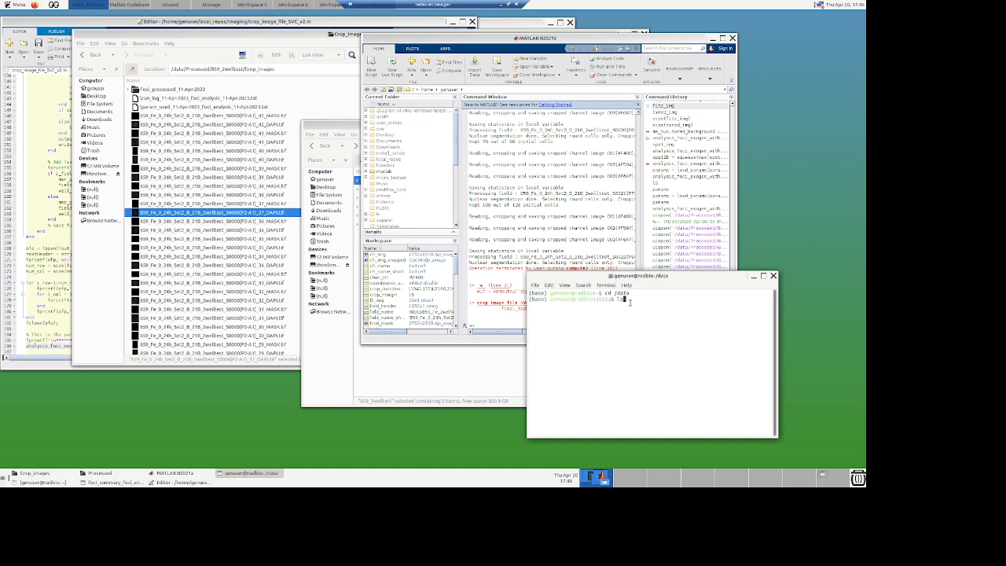
key(Return)
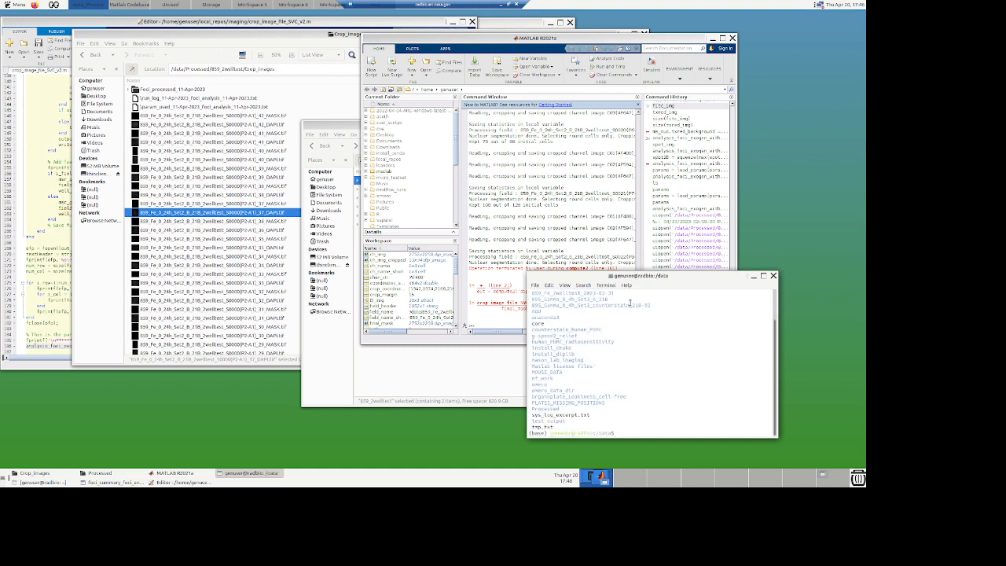
text(cd Processed/)
key(Return)
text(ls)
key(Return)
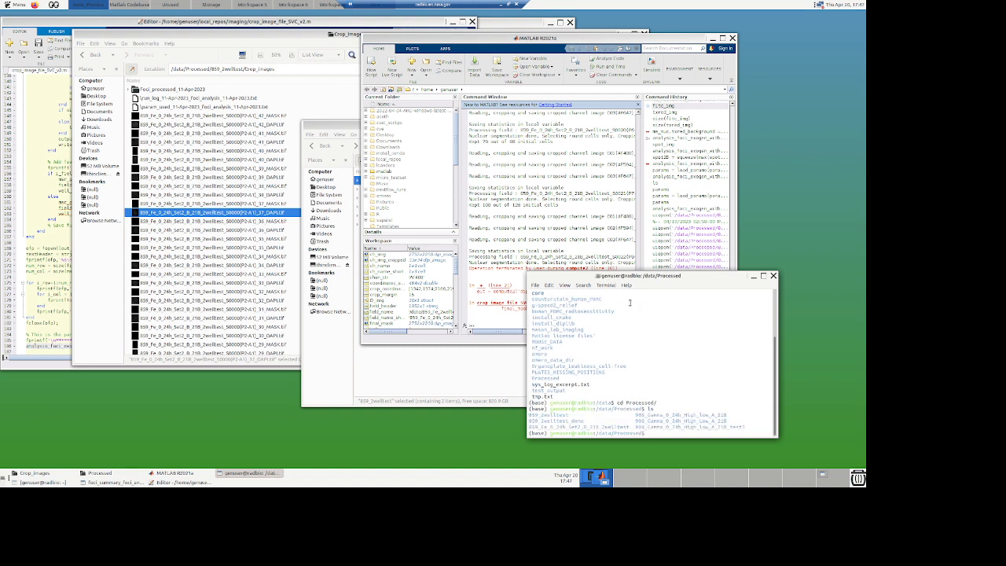
Step: Change into the 859_2welltest_demo folder and list its contents
text(cd 859_2w)
key(Tab)
text(_demo)
key(Return)
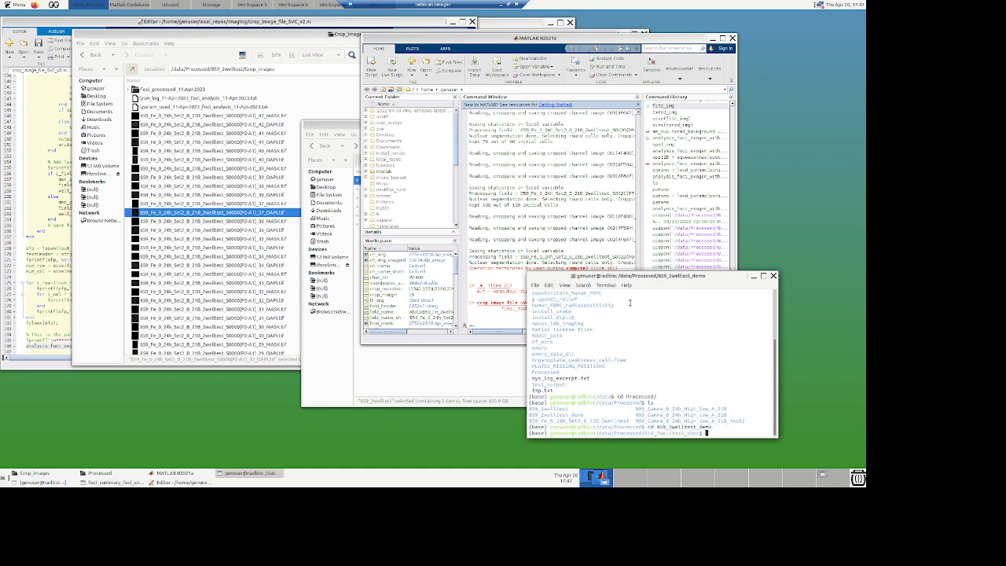
text(ls)
key(Return)
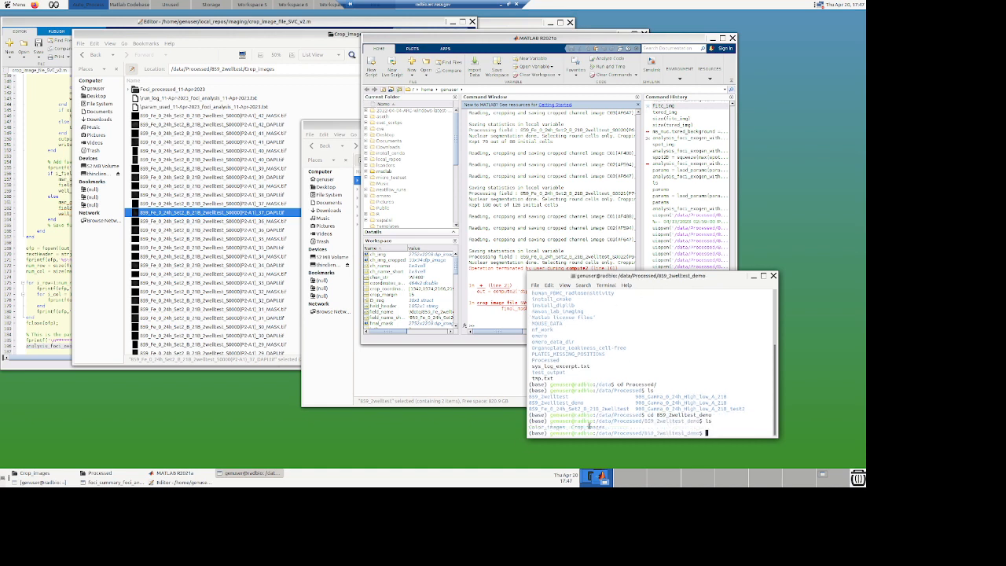
Step: Change into the Color_images folder, list the generated JPG files and scroll through the listing
text(cd Color)
key(Tab)
key(Return)
text(ls)
key(Return)
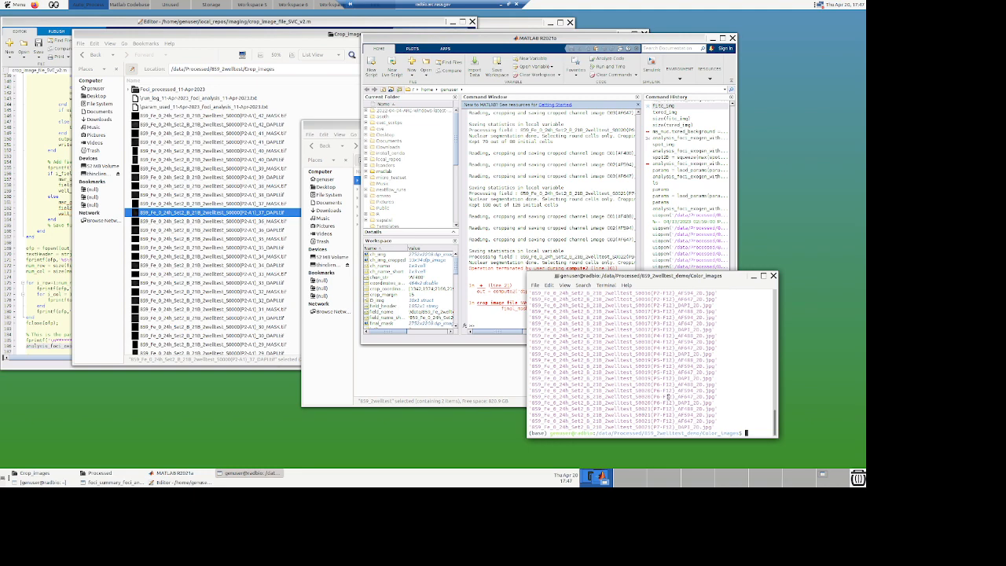
scroll(667, 397, up, 8)
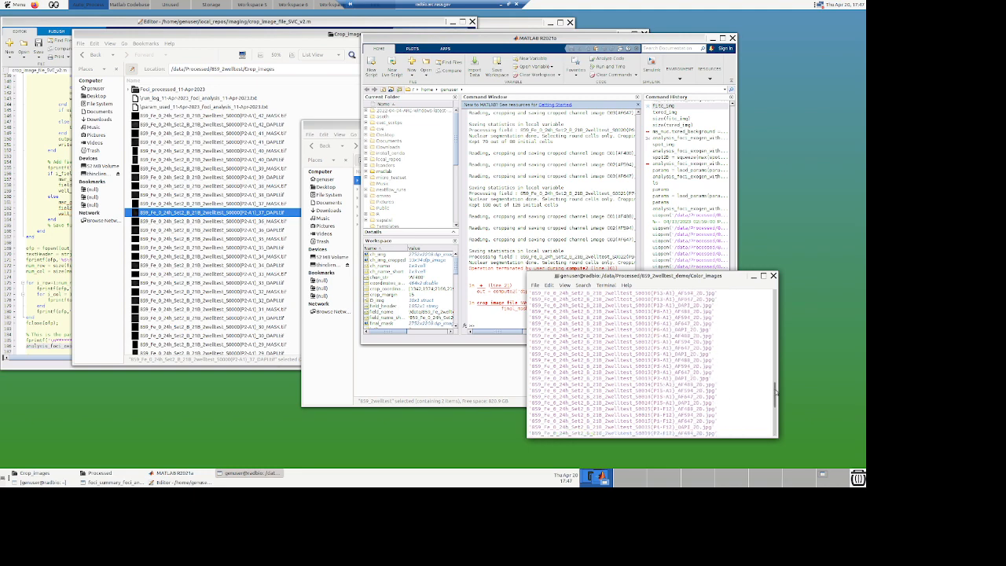
scroll(776, 370, up, 10)
scroll(776, 363, down, 15)
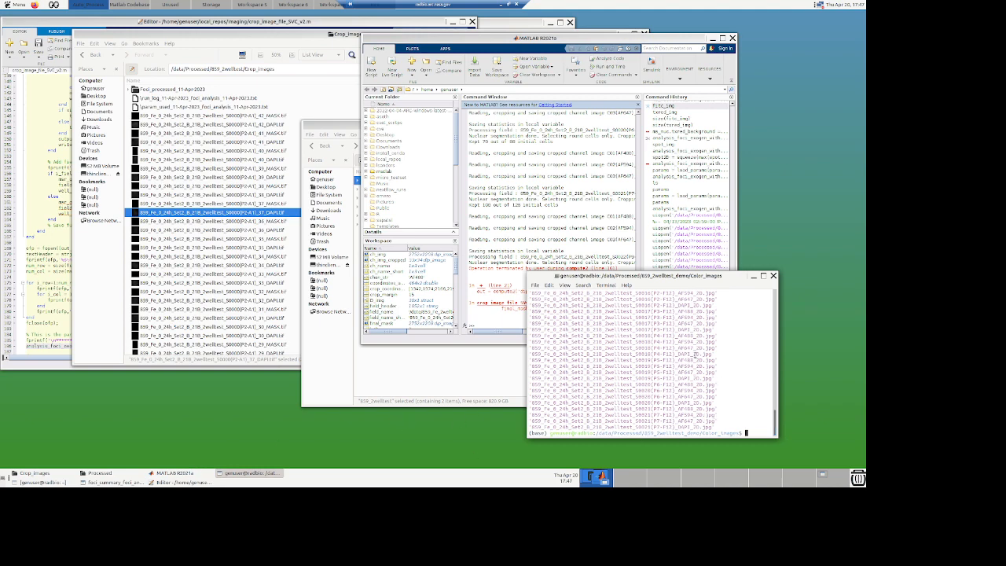
Step: Move into the Crop_images folder, list its TIF files and scroll back through the listing
text(cd ..)
key(Return)
text(cd Crop_images/)
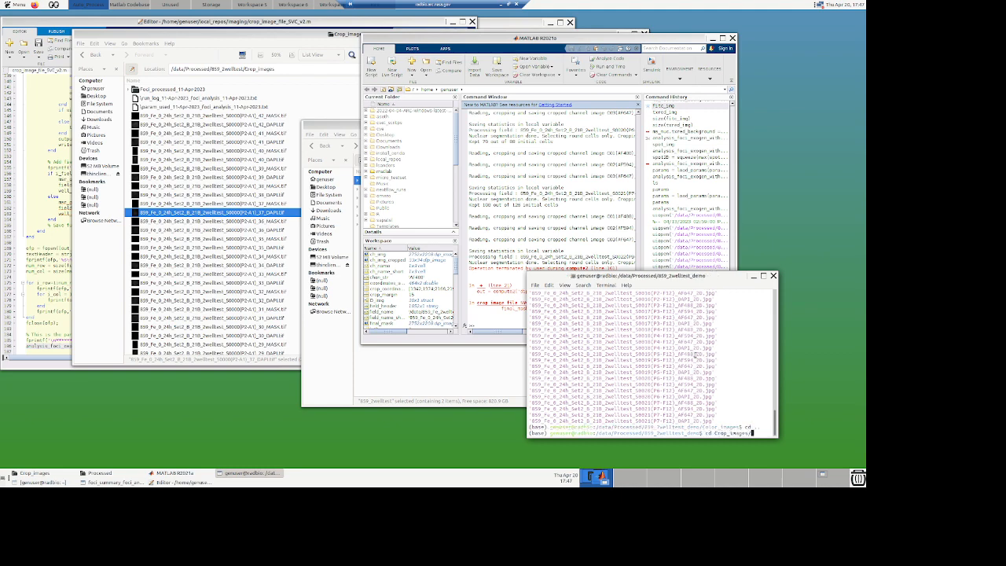
key(Return)
text(ls)
key(Return)
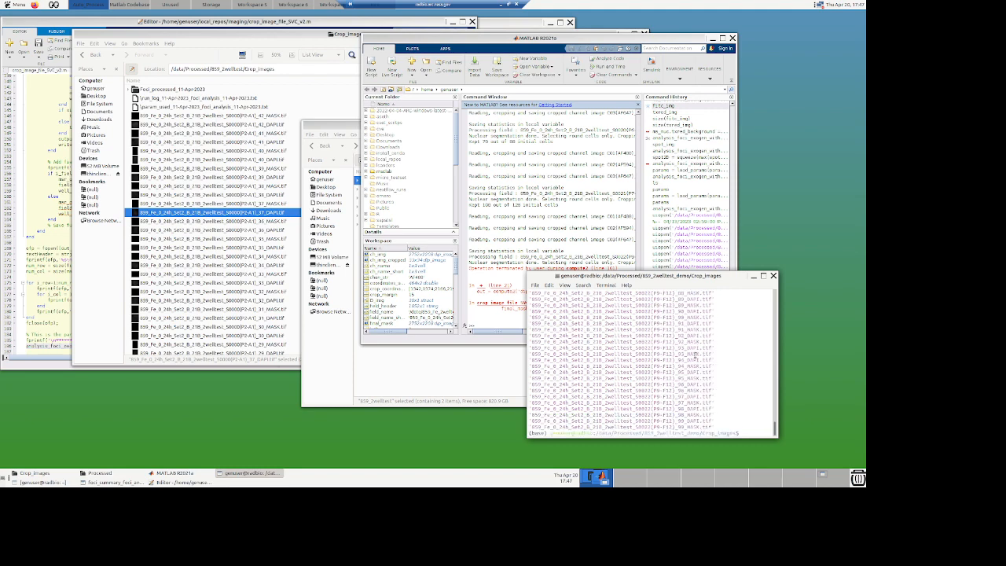
scroll(690, 381, up, 2)
scroll(690, 382, up, 5)
scroll(692, 382, up, 4)
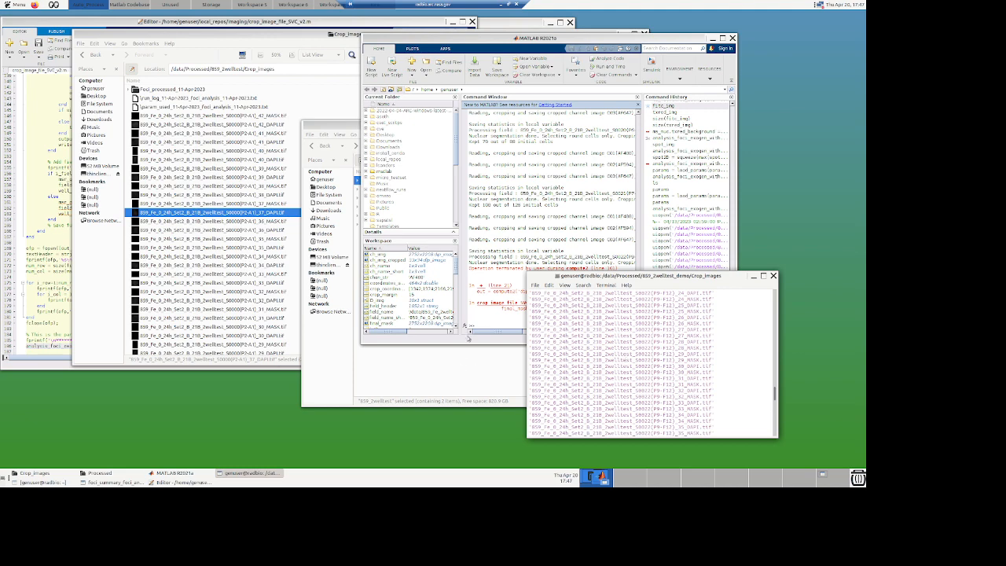
Step: Select the script lines that open and write the nucleus statistics CSV file, then evaluate that selection
click(510, 322)
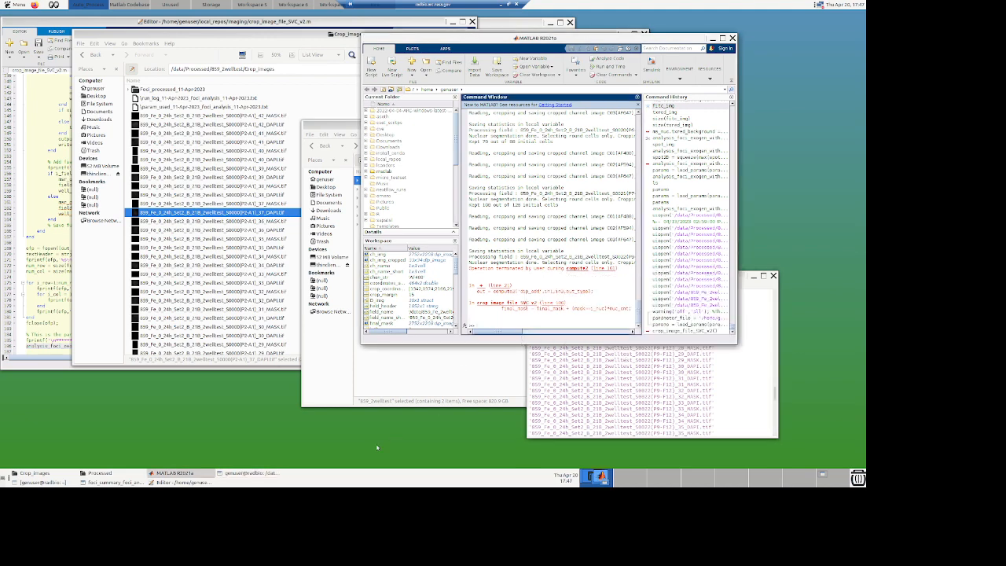
click(55, 333)
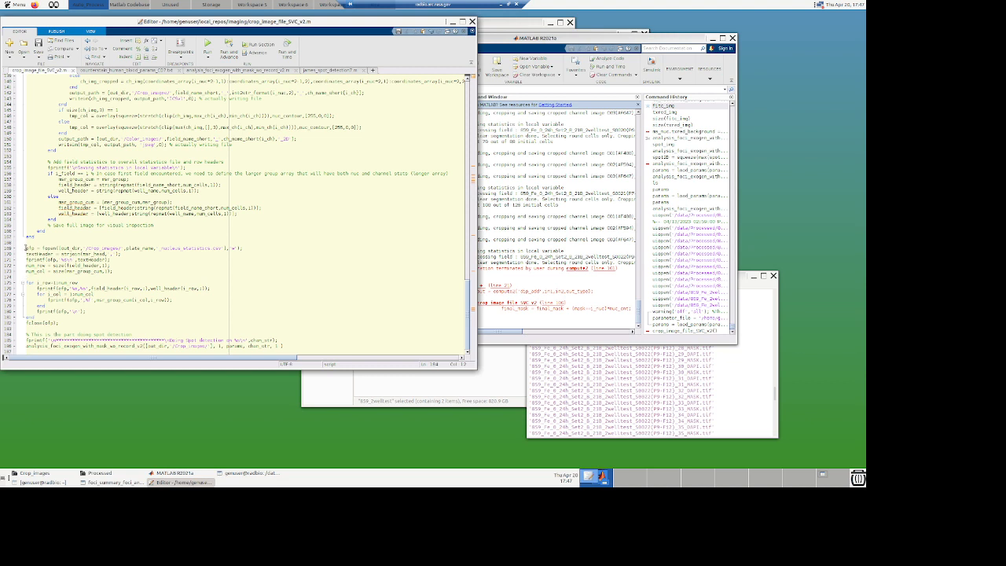
key(shift+Down)
key(shift+Down)
key(shift+Down)
key(shift+Down)
key(shift+Down)
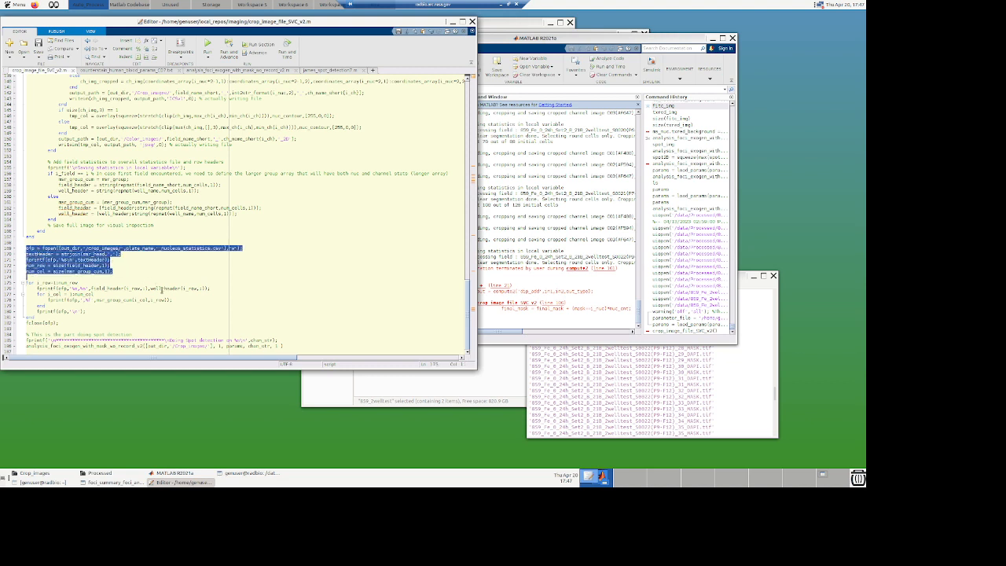
key(shift+Down)
key(shift+Down)
key(shift+Down)
key(shift+Down)
key(shift+Down)
key(shift+Down)
key(shift+Down)
key(shift+Down)
key(shift+Down)
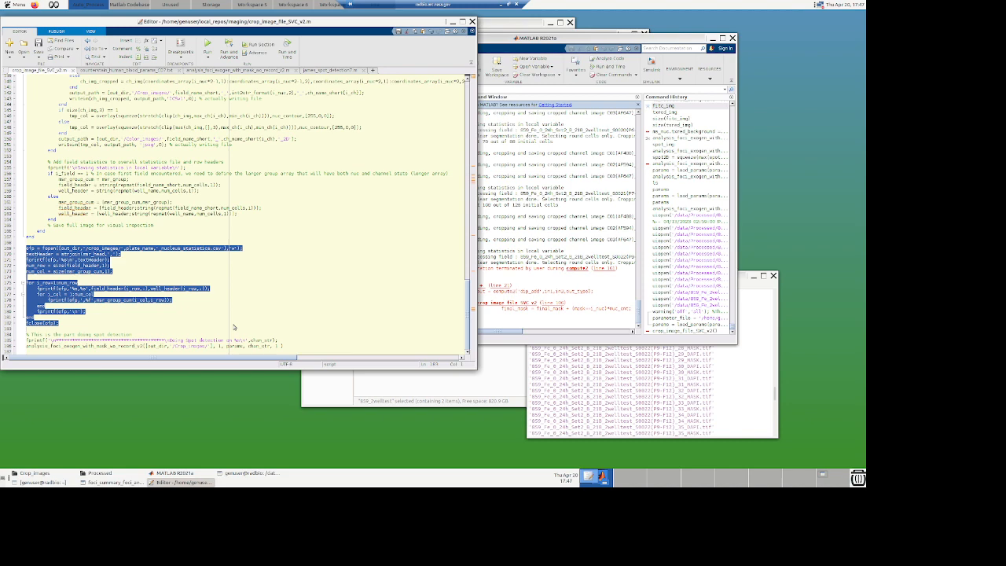
key(F9)
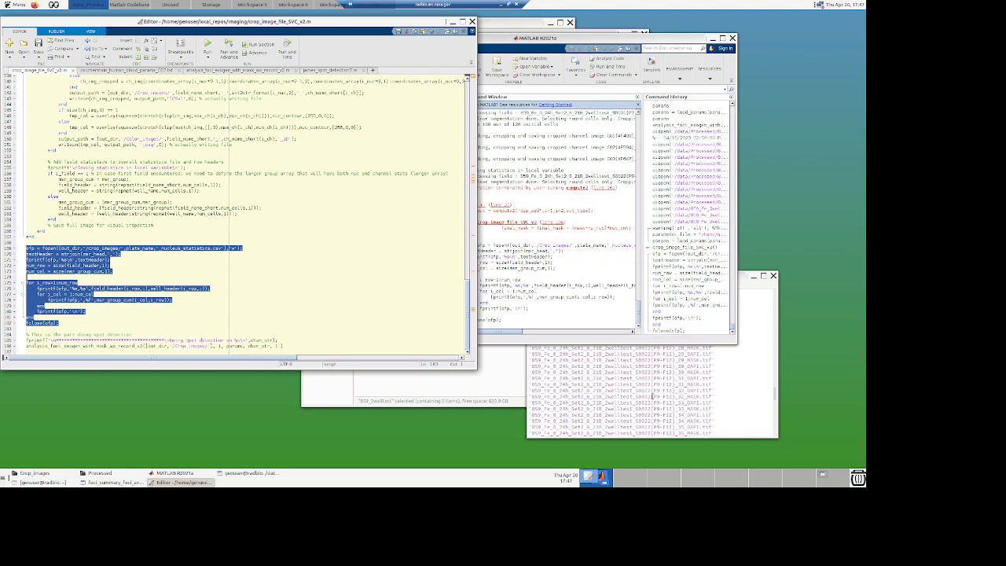
Step: Back in the terminal, list the CSV files in the Crop_images folder
click(732, 391)
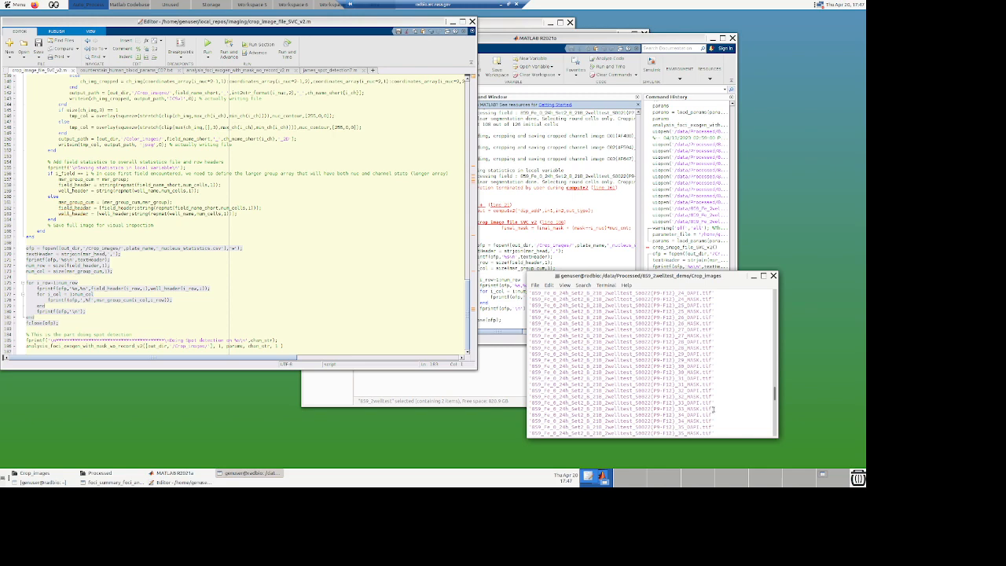
scroll(715, 409, down, 15)
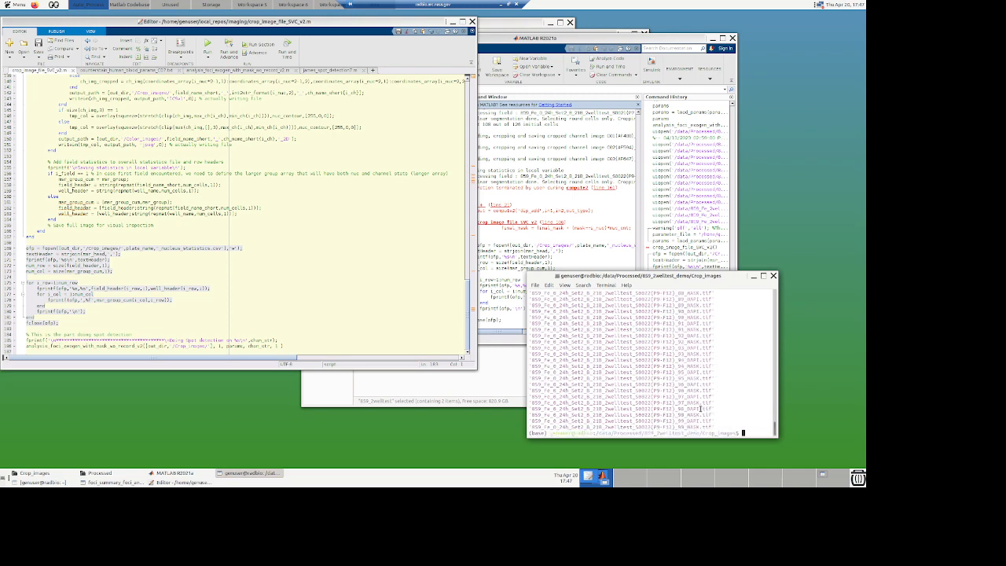
text(ls .csf)
key(Return)
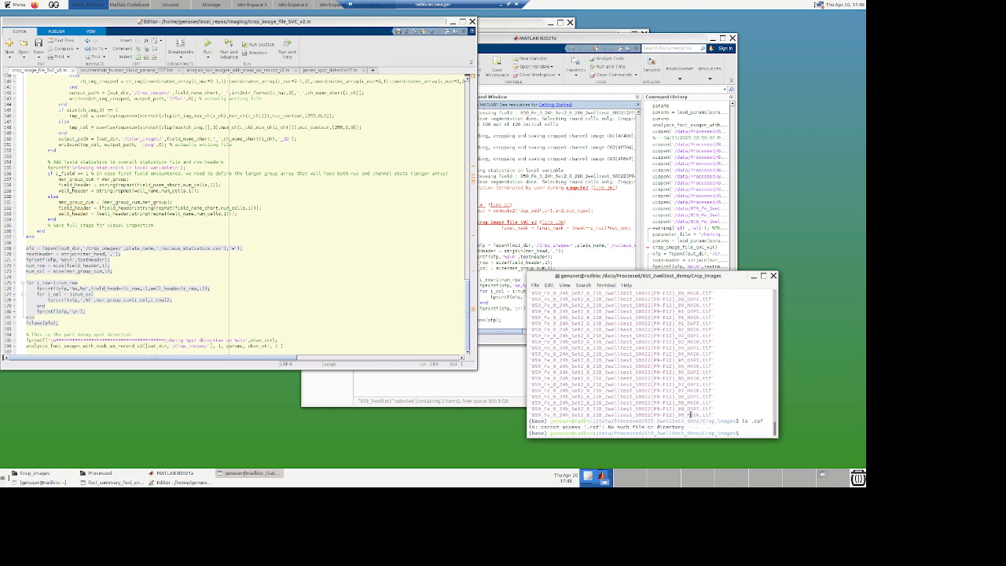
key(Up)
key(BackSpace)
key(BackSpace)
key(BackSpace)
key(BackSpace)
text(*.csv)
key(Return)
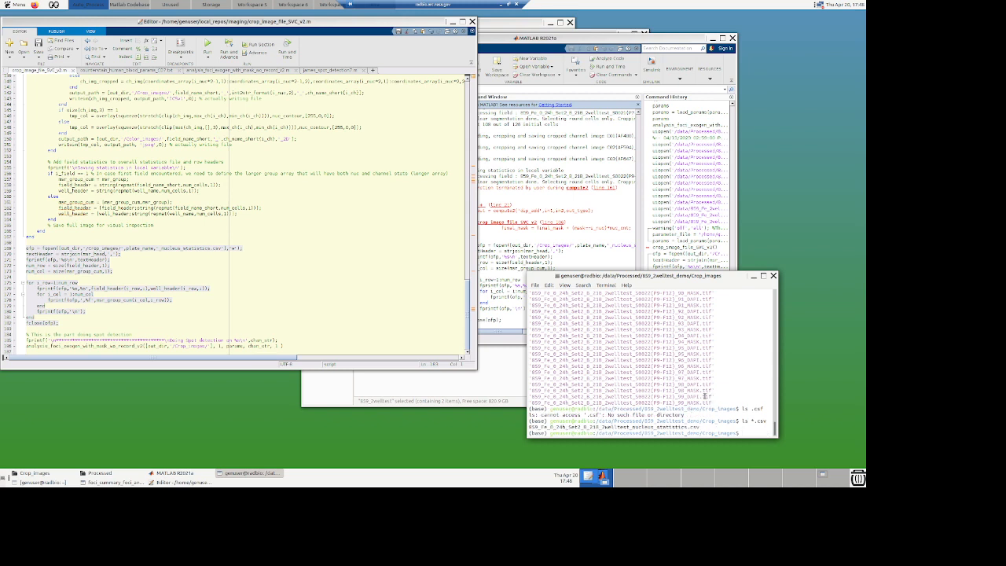
Step: Open the 859 nucleus statistics CSV file in vi and widen the terminal window to read it
text(vi 859)
key(Tab)
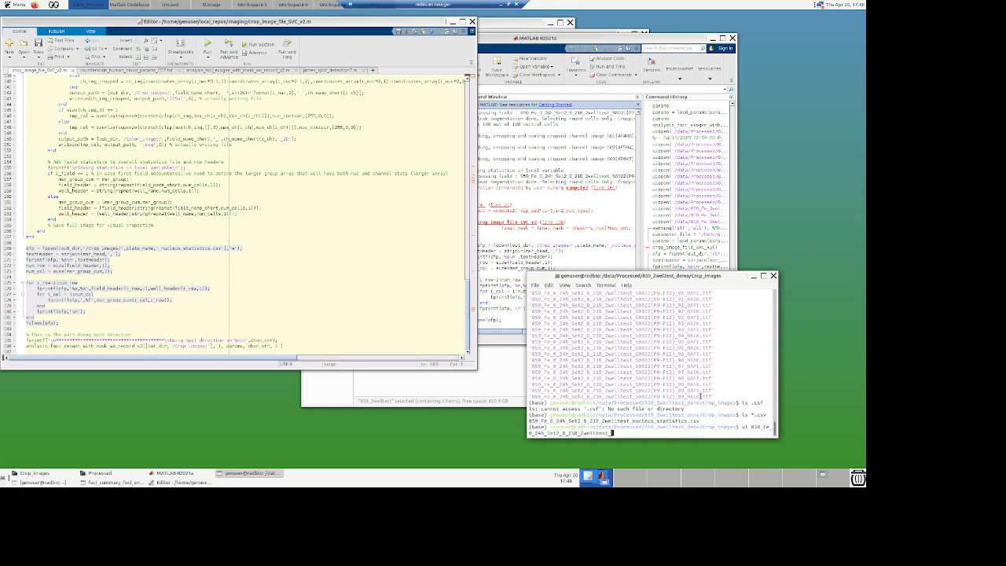
text(*.csv)
key(Return)
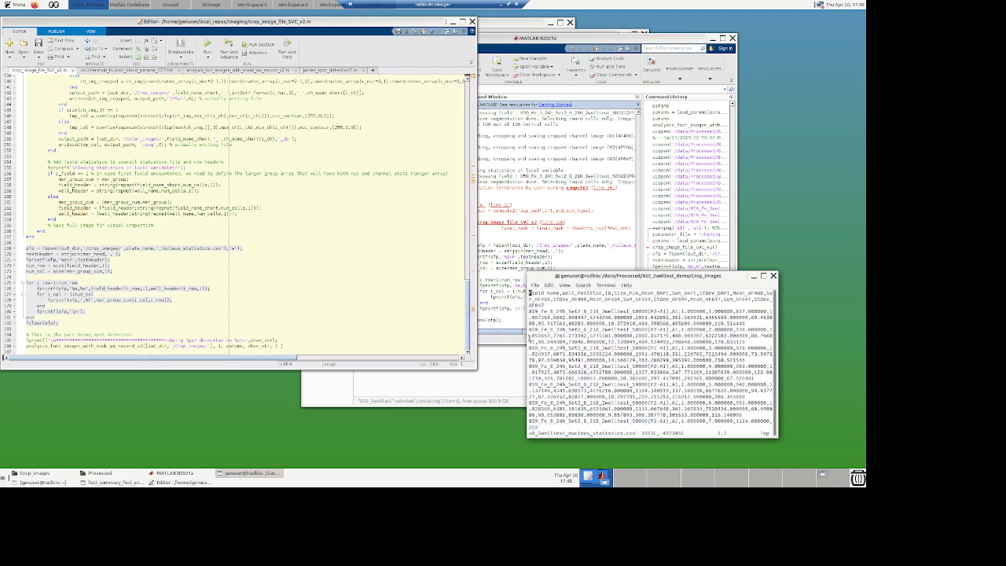
drag(526, 338, 39, 339)
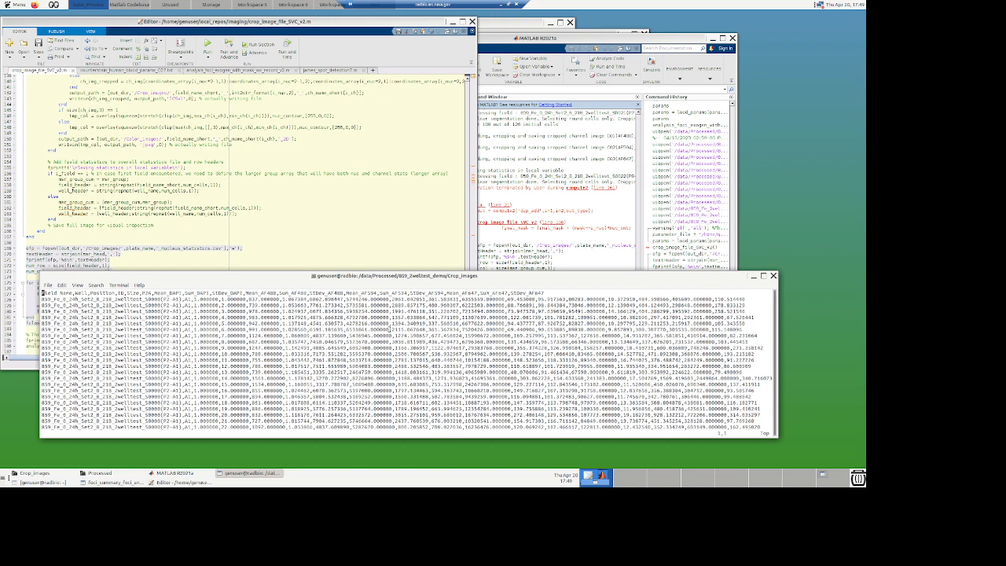
Step: Quit the vi view of the nucleus statistics CSV file and return to the shell prompt
key(g)
key(q)
key(q)
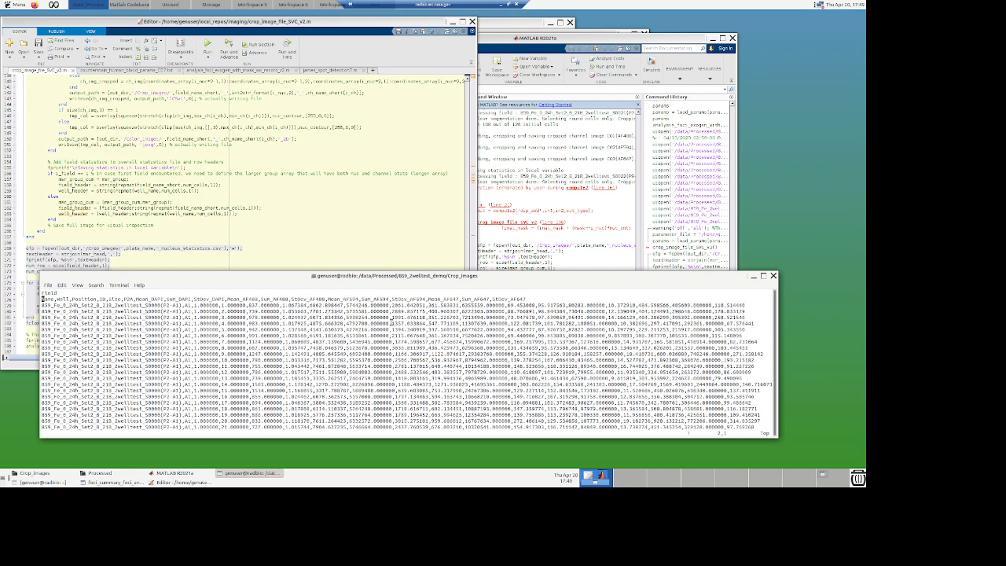
key(Return)
key(Return)
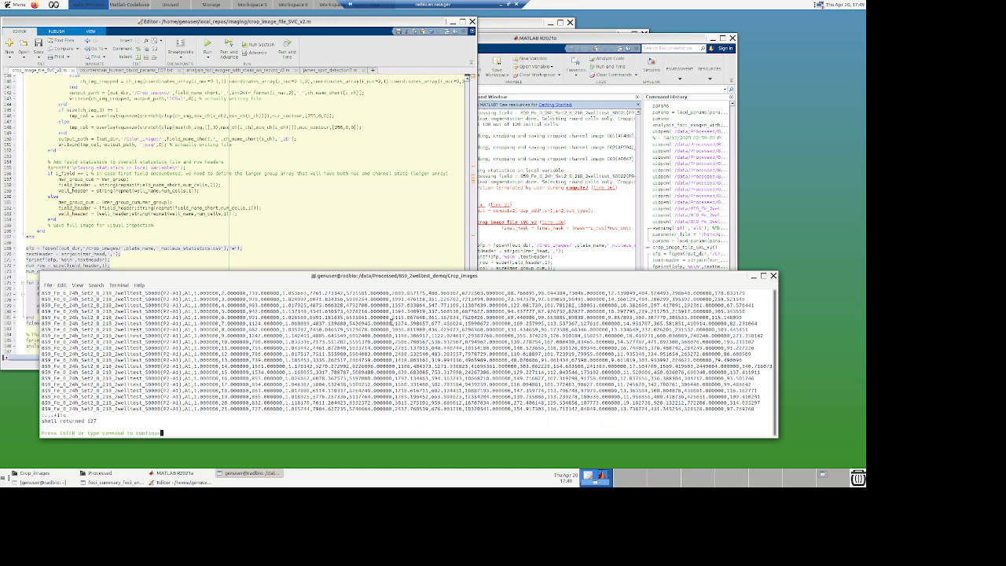
key(Return)
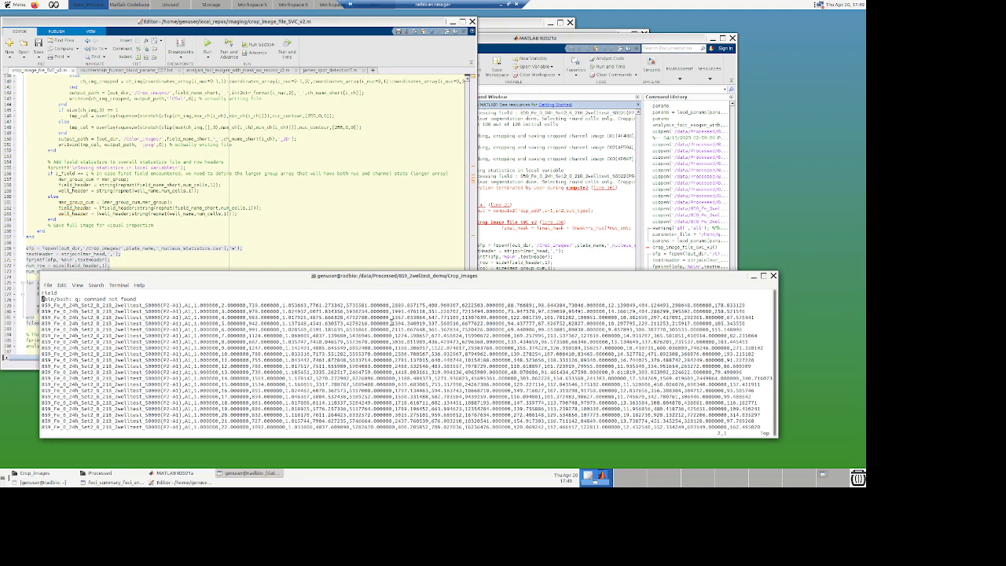
text(2:)
text(!quit)
key(Return)
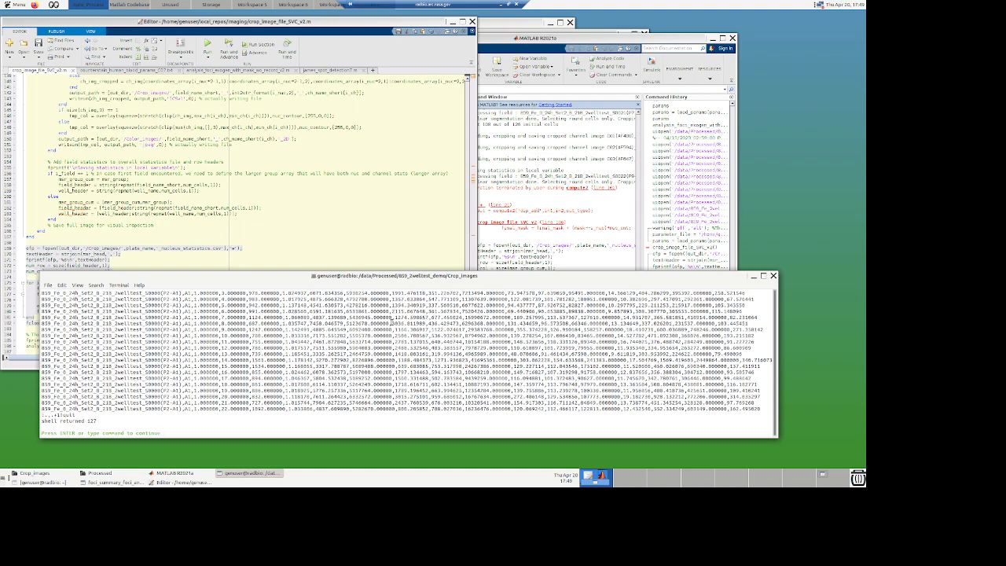
key(Return)
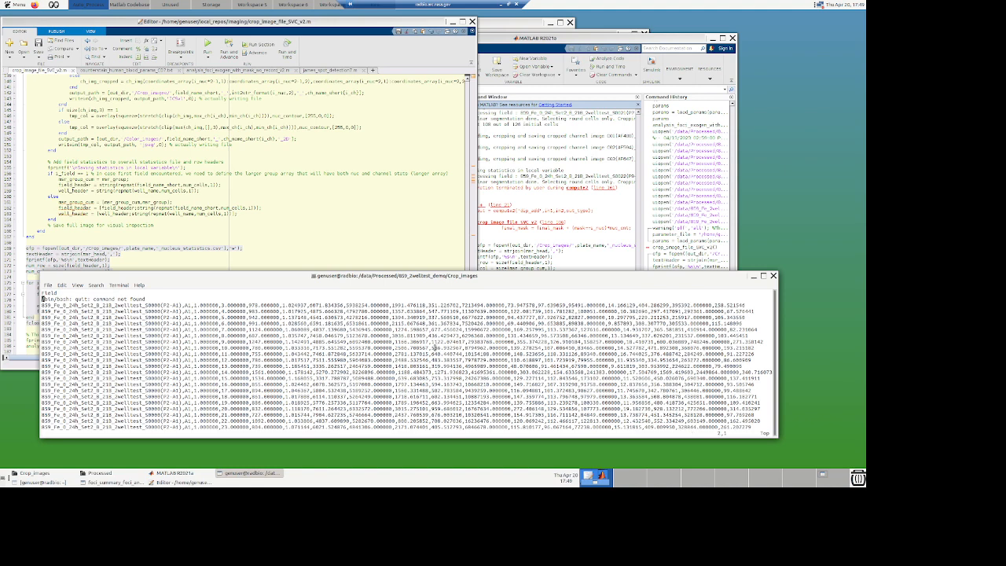
key(Return)
key(Return)
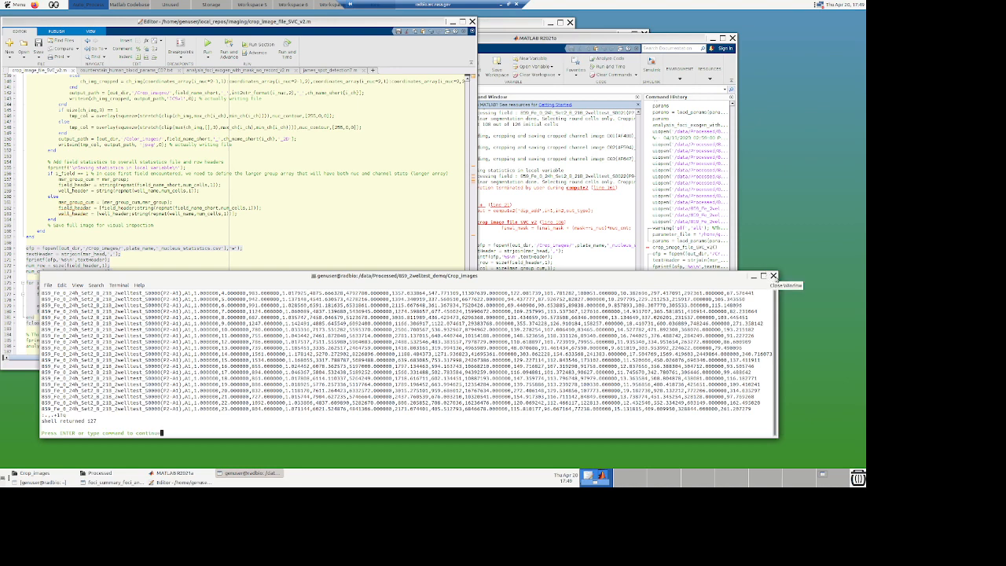
key(Return)
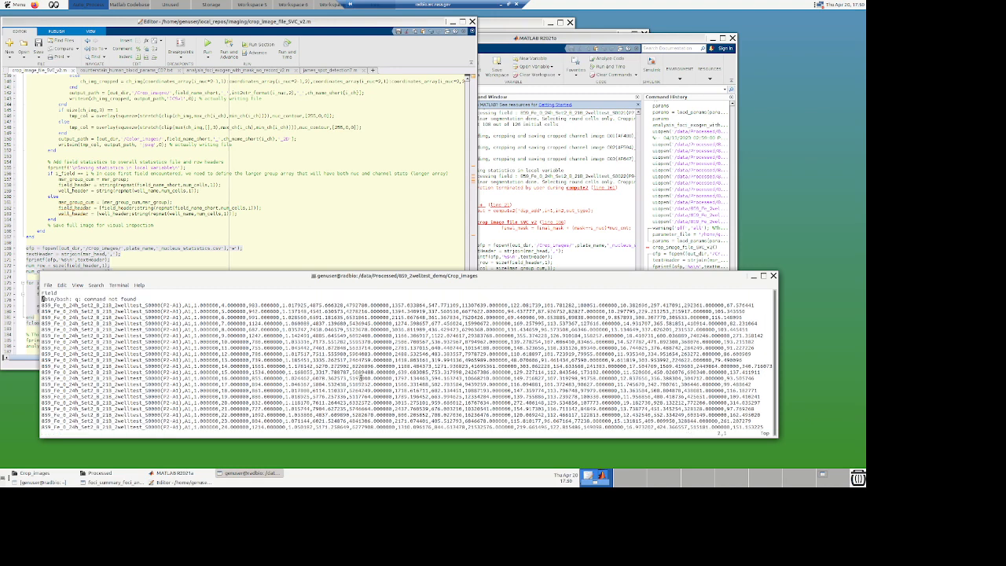
text(:q)
key(Return)
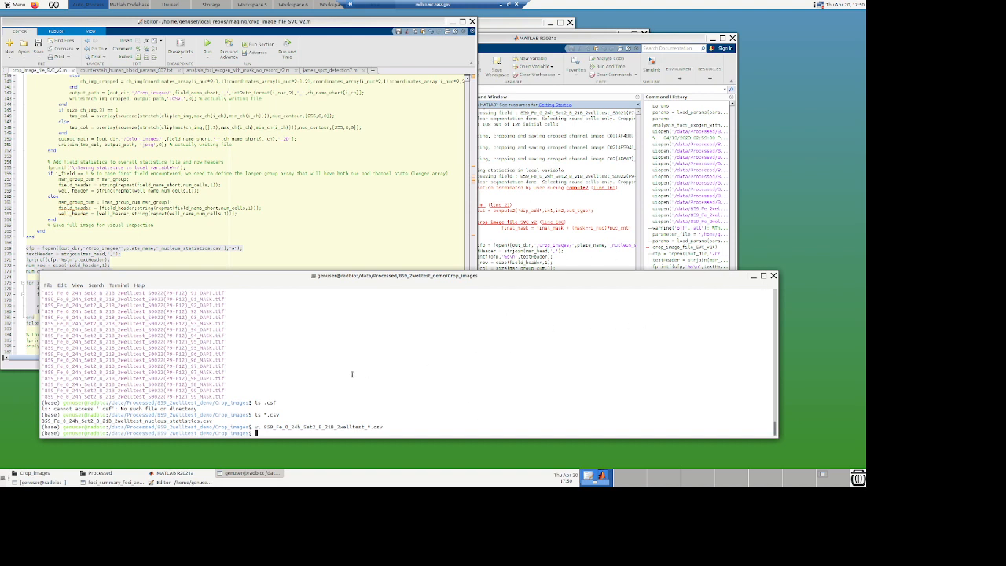
Step: List the contents of the Crop_images folder in the terminal
click(342, 202)
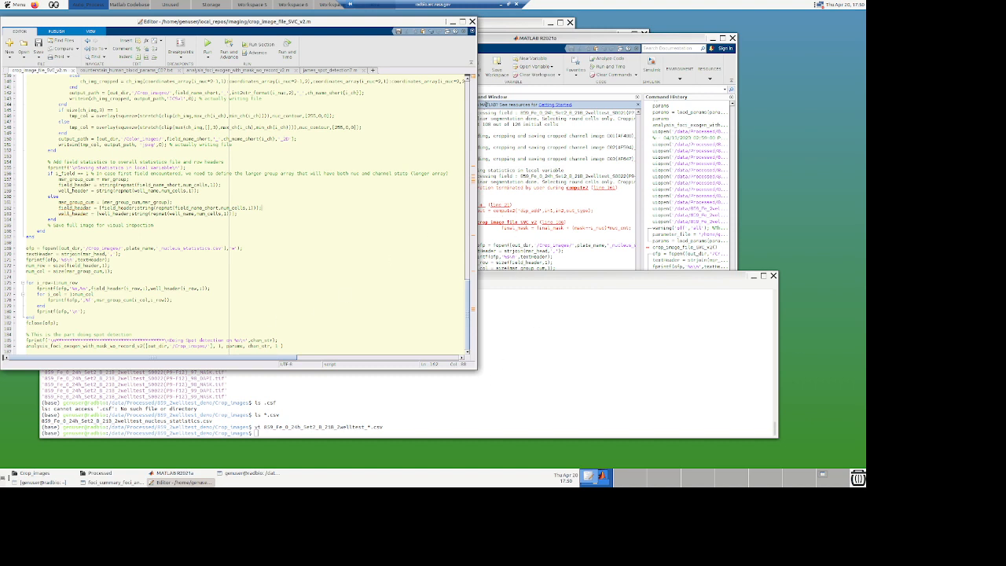
click(435, 399)
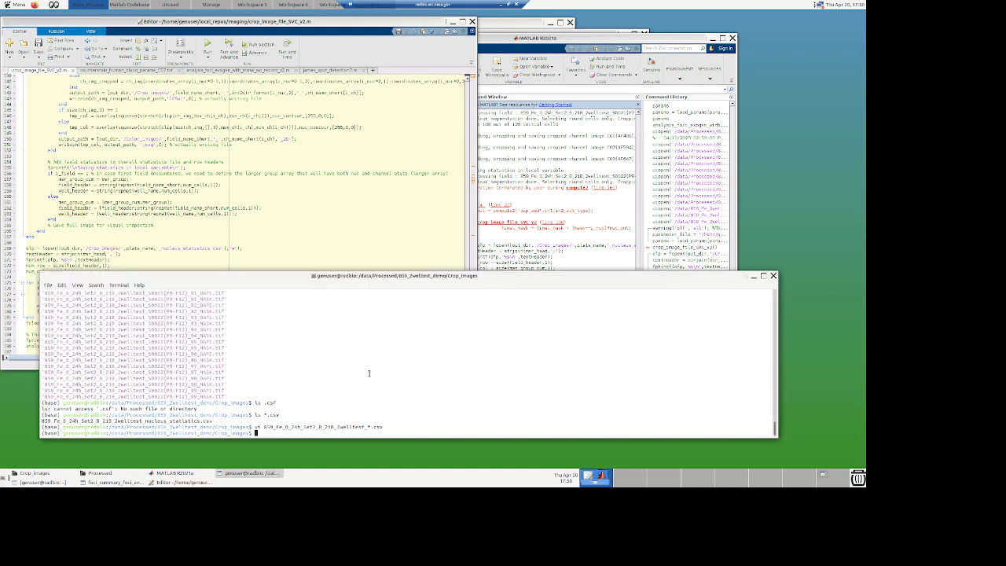
text(ls)
key(Return)
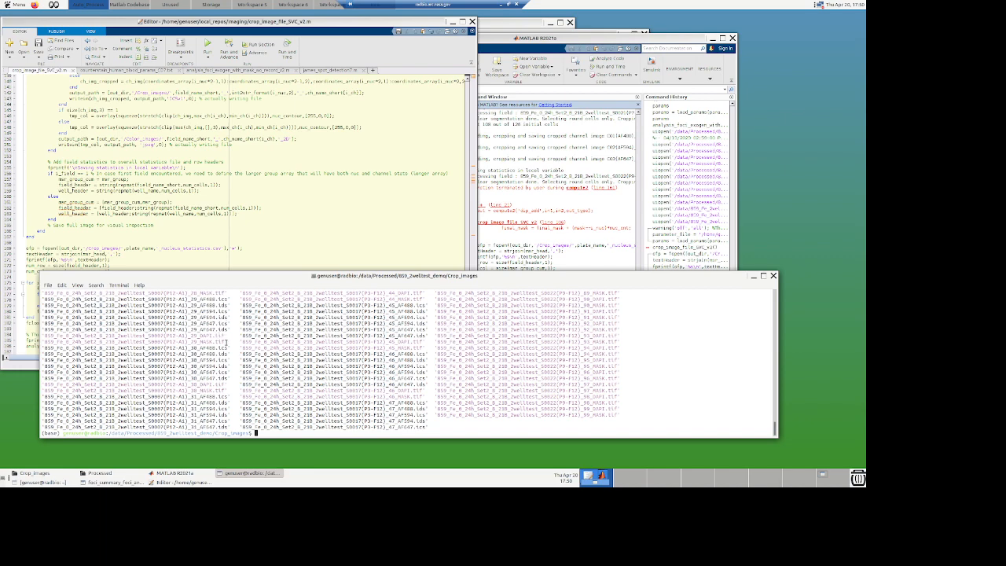
Step: Select the analysis_foci_exogen_with_mask_no_record_v2 spot-detection call line in the script and evaluate it
click(277, 246)
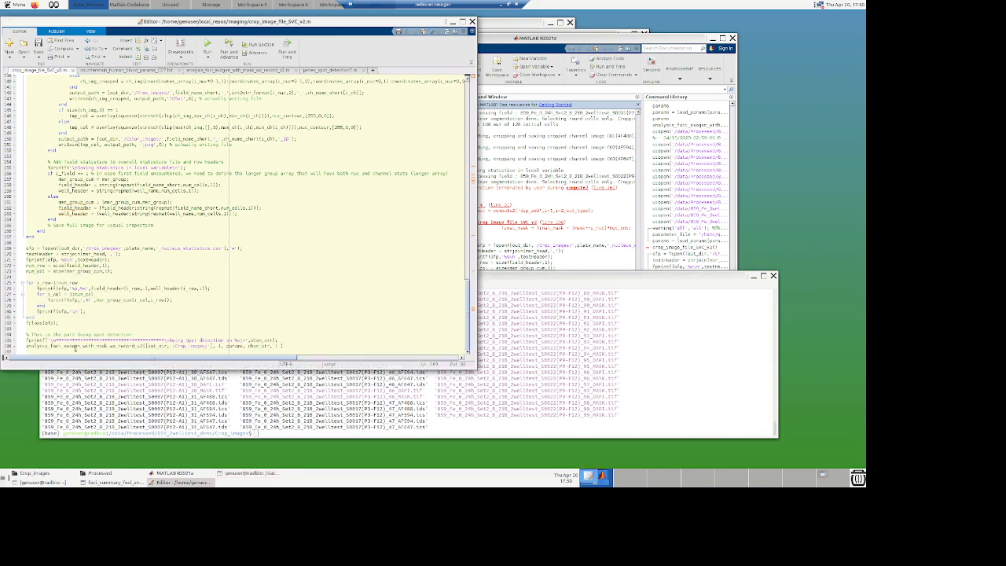
key(shift+End)
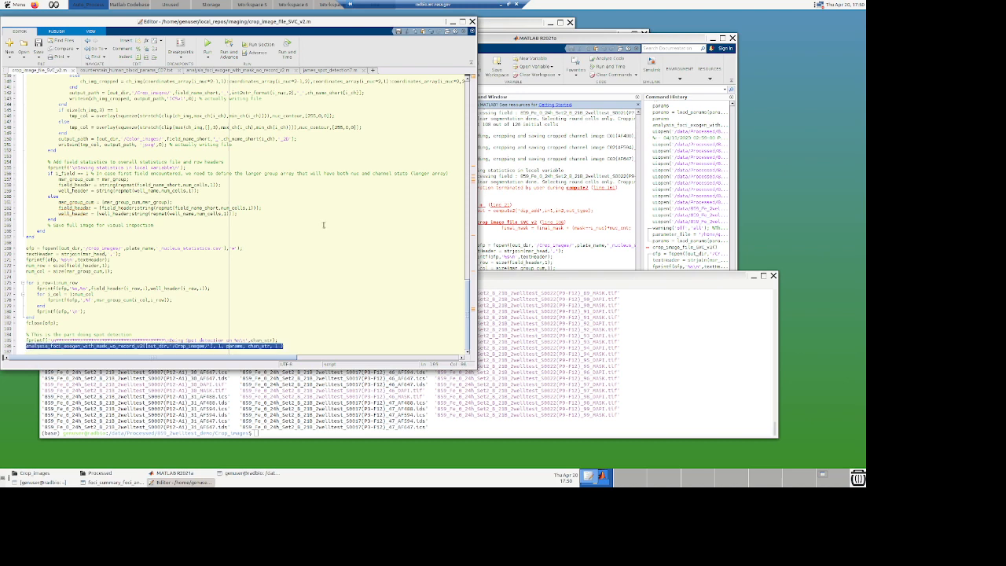
key(F9)
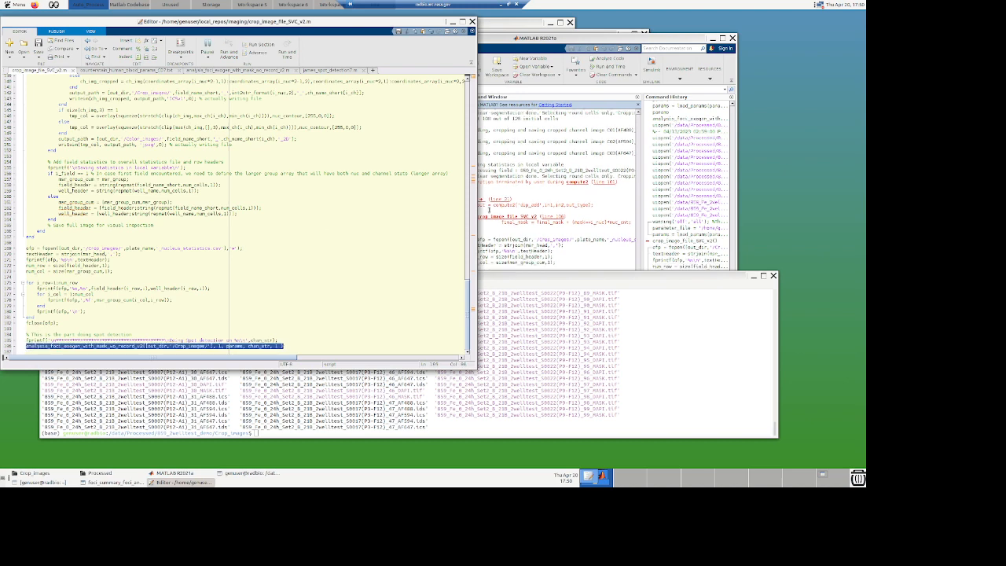
Step: Check the MATLAB command window for spot-detection progress and list the Crop_images folder again
click(563, 242)
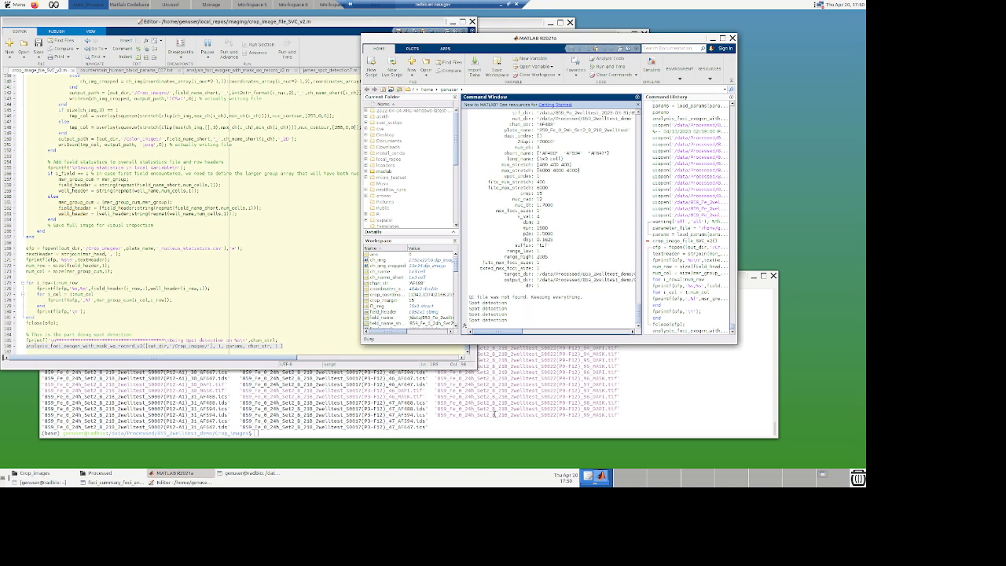
click(653, 390)
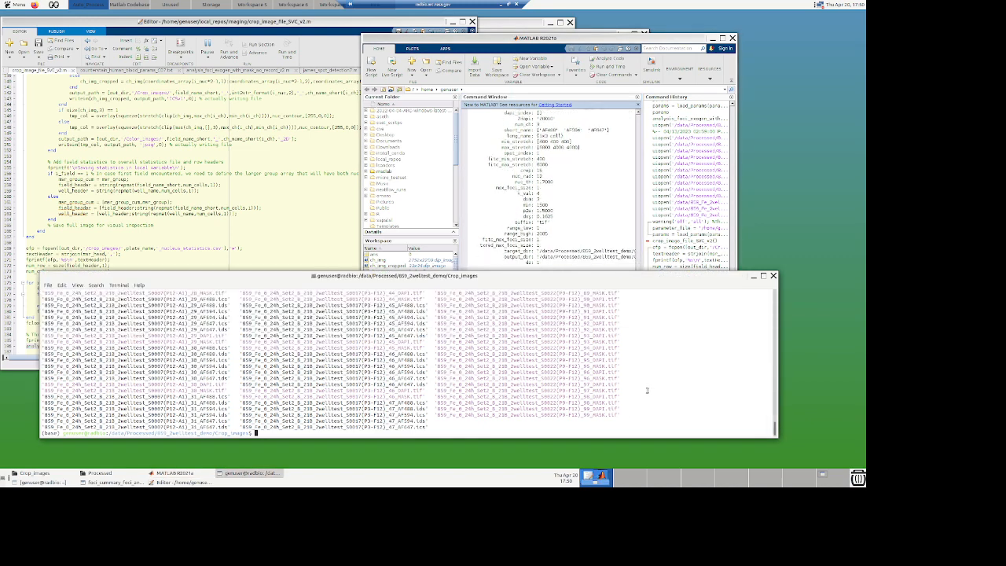
text(ls)
key(Return)
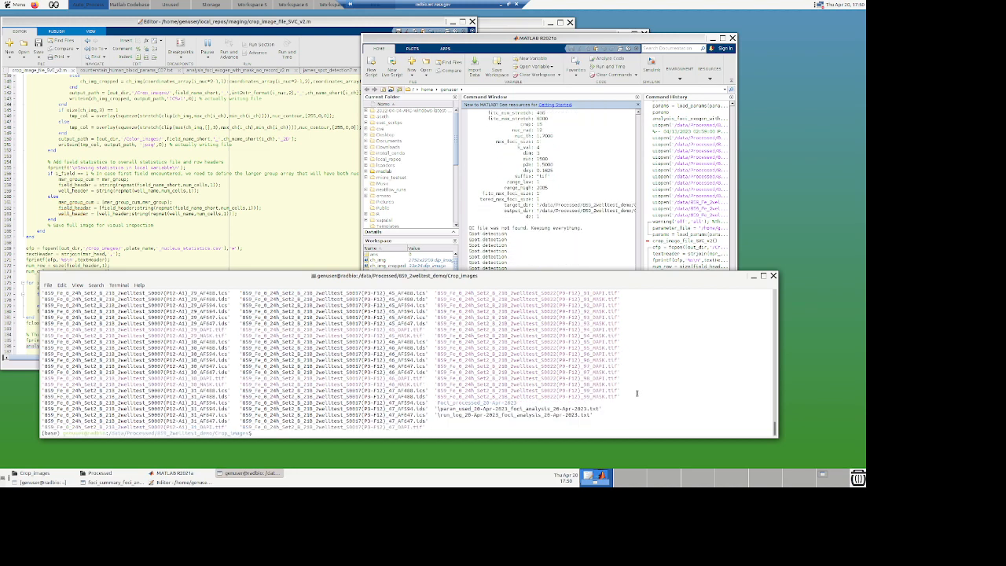
Step: Change into the foci_processed_20-Apr-2023 folder in the terminal
text(cd )
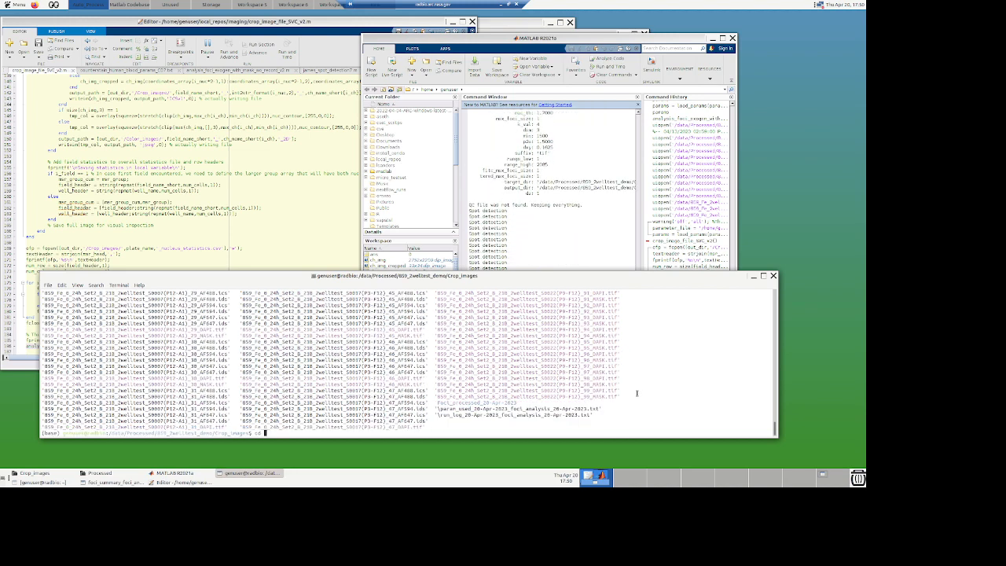
text(Fo)
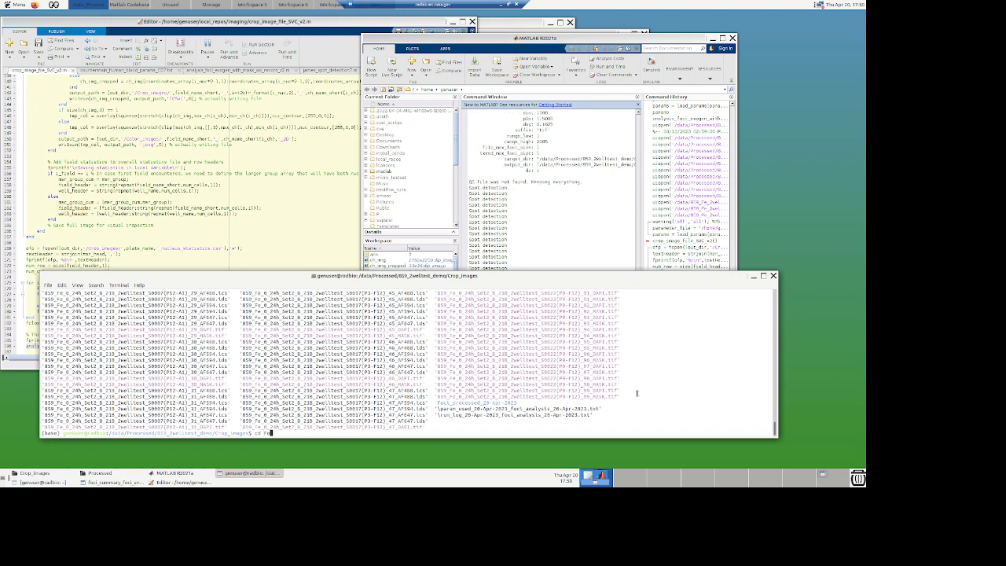
key(Tab)
key(Return)
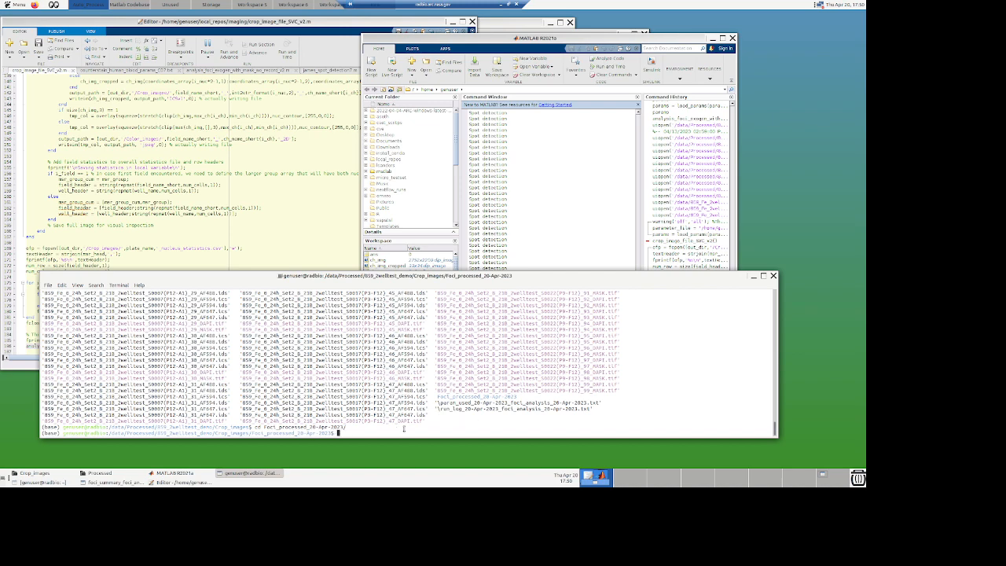
Step: List the contents of the foci_processed_20-Apr-2023 folder
click(584, 195)
click(409, 433)
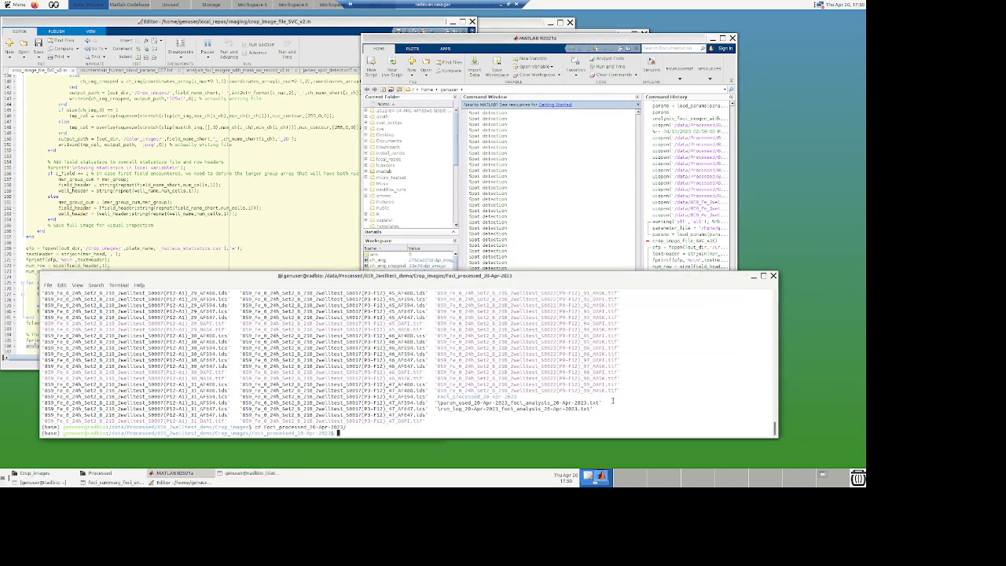
text(cd)
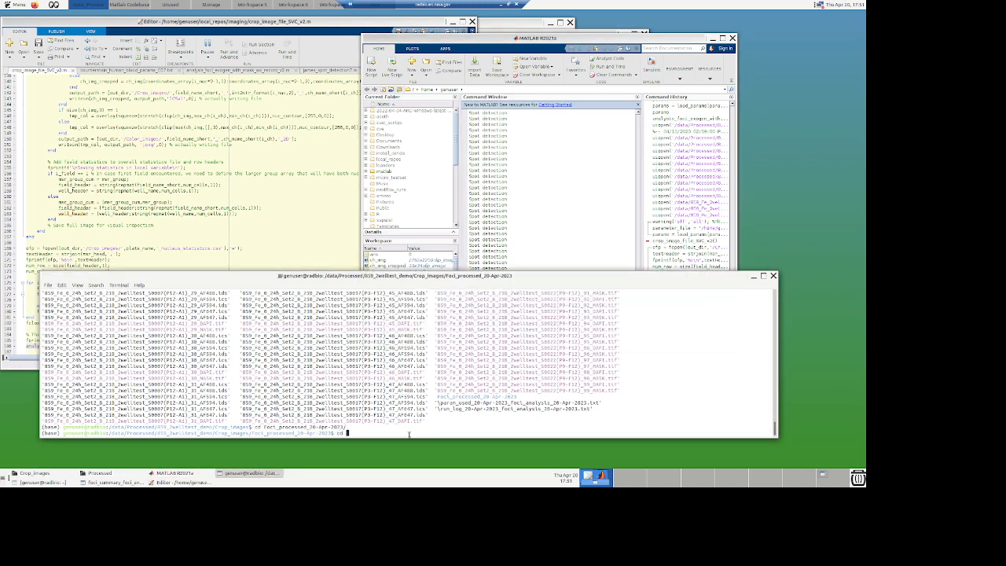
key(BackSpace)
key(BackSpace)
key(BackSpace)
text(ls)
key(Return)
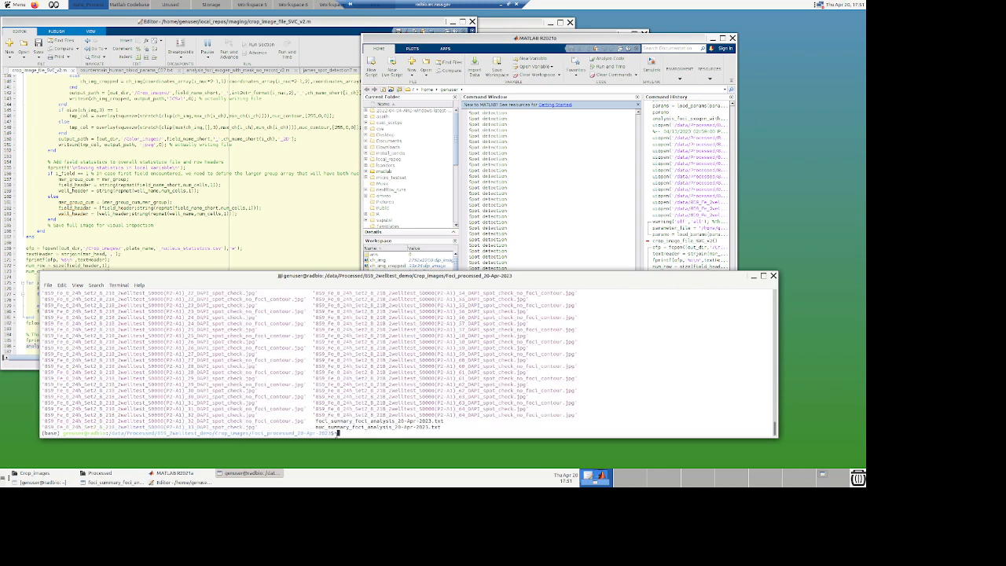
Step: Copy the foci_processed folder path from the terminal prompt and switch to the Processed file browser window
drag(337, 433, 108, 435)
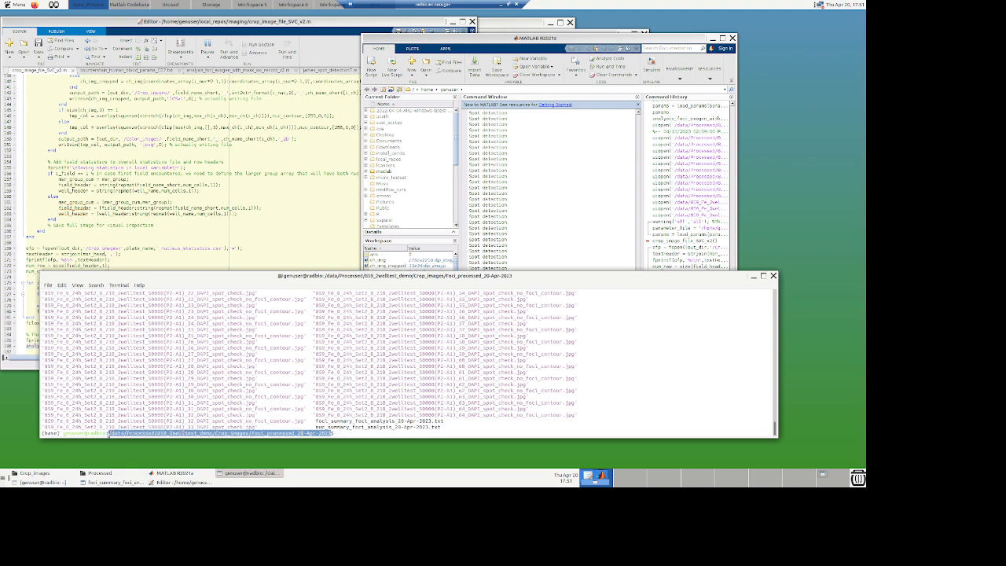
key(ctrl+c)
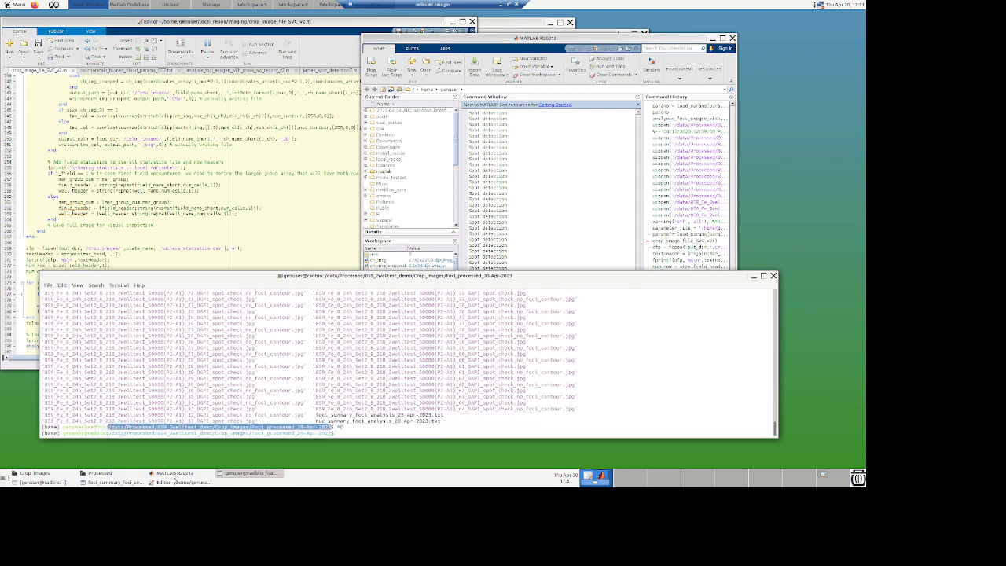
click(178, 476)
click(99, 473)
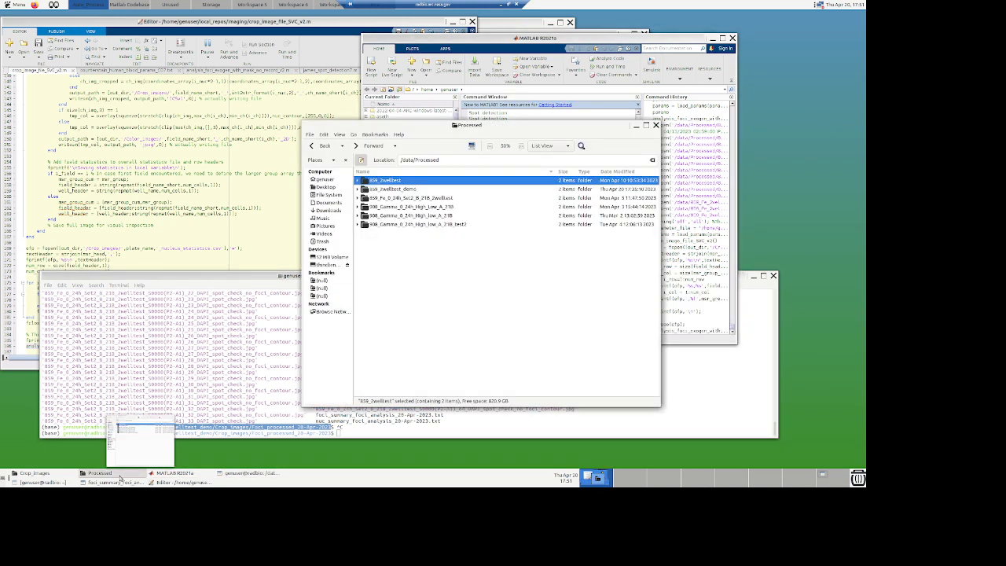
Step: Open 859_2welltest_demo, Crop_images and foci_processed_20-Apr-2023 in the file browser and scroll through the spot-check images
click(464, 159)
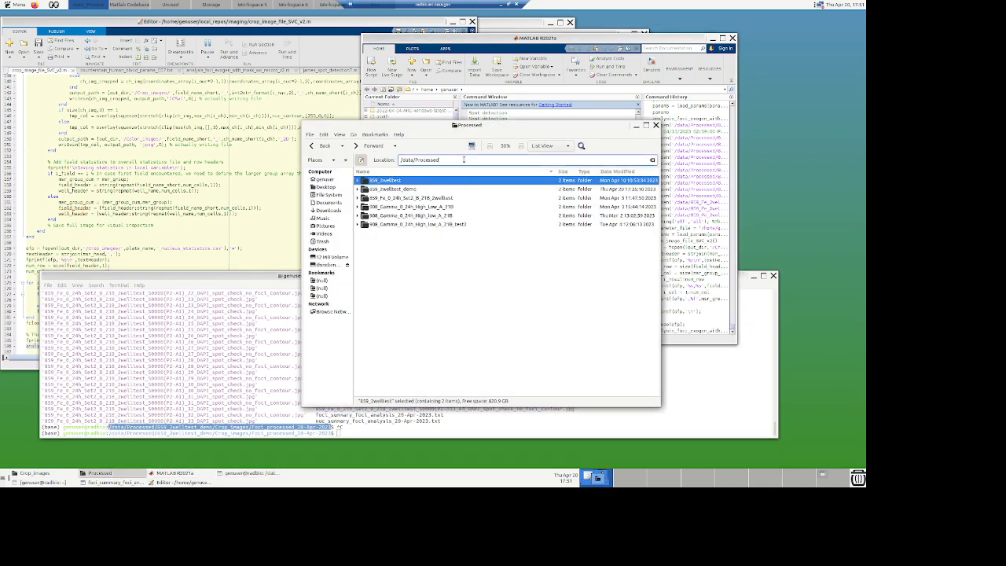
double_click(376, 188)
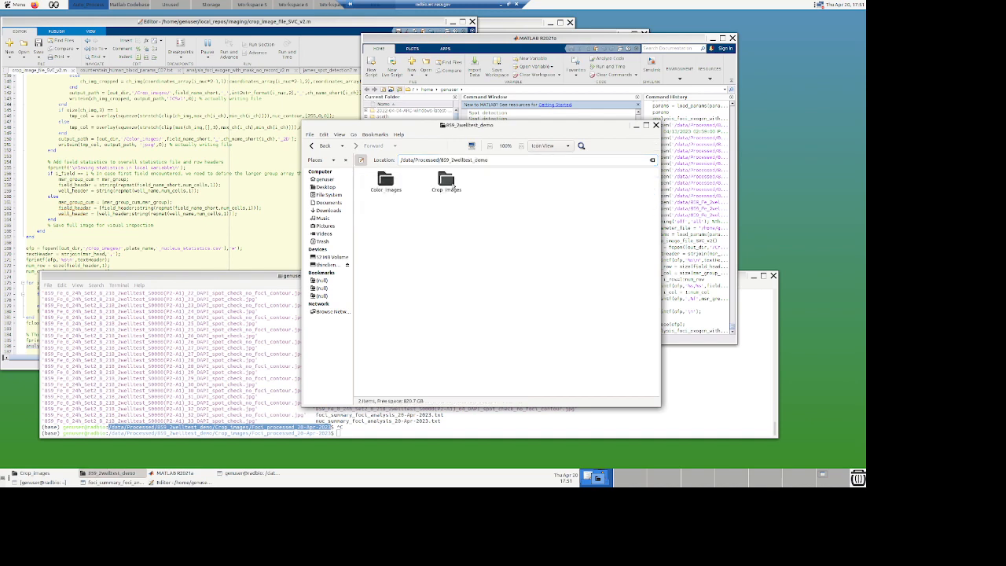
double_click(447, 181)
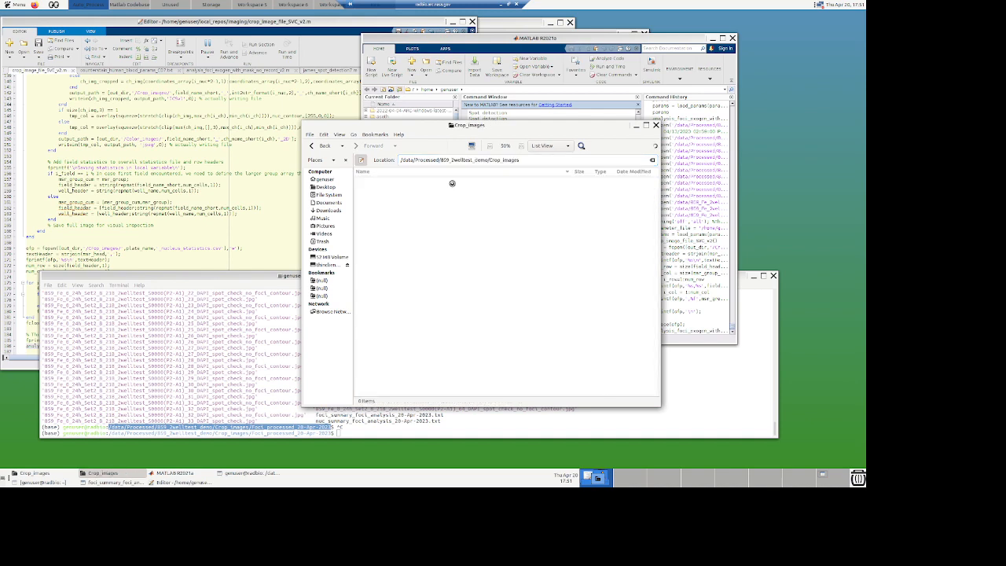
click(408, 180)
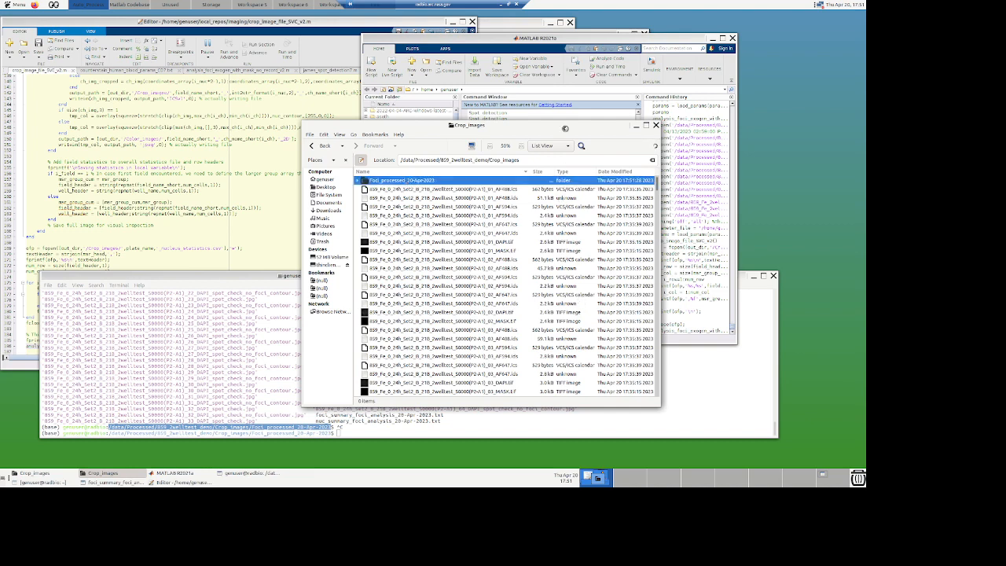
key(Return)
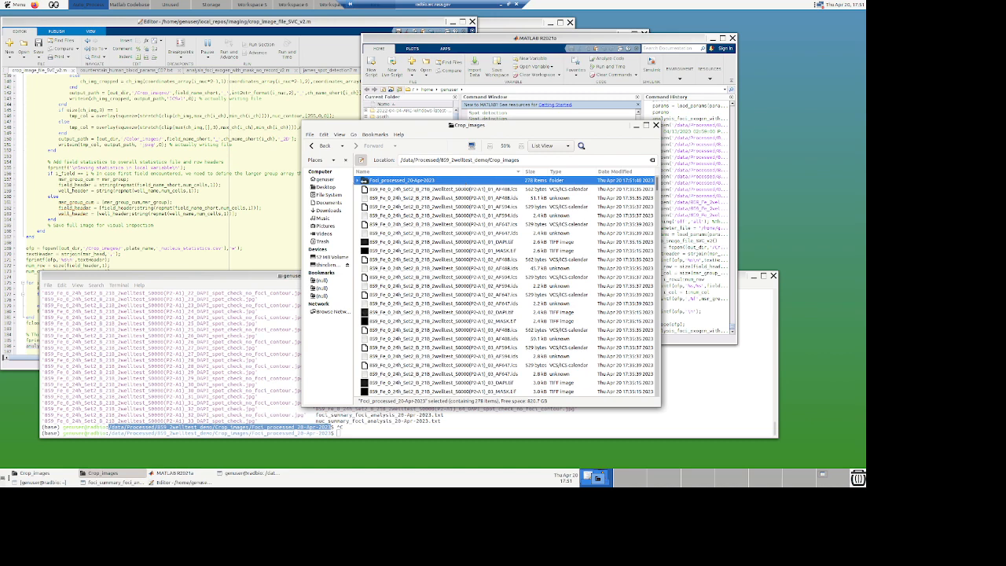
double_click(364, 180)
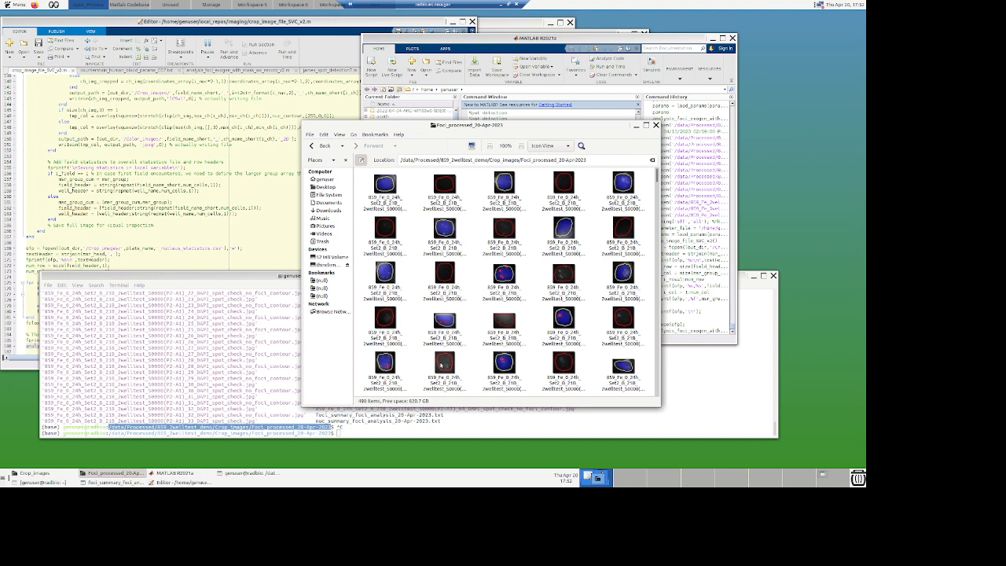
scroll(421, 368, down, 3)
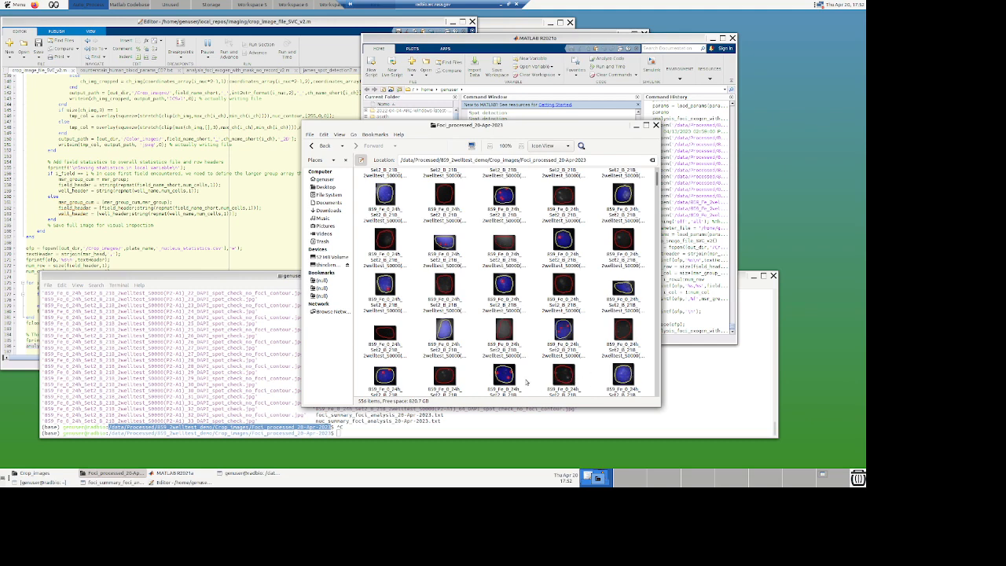
scroll(524, 381, down, 1)
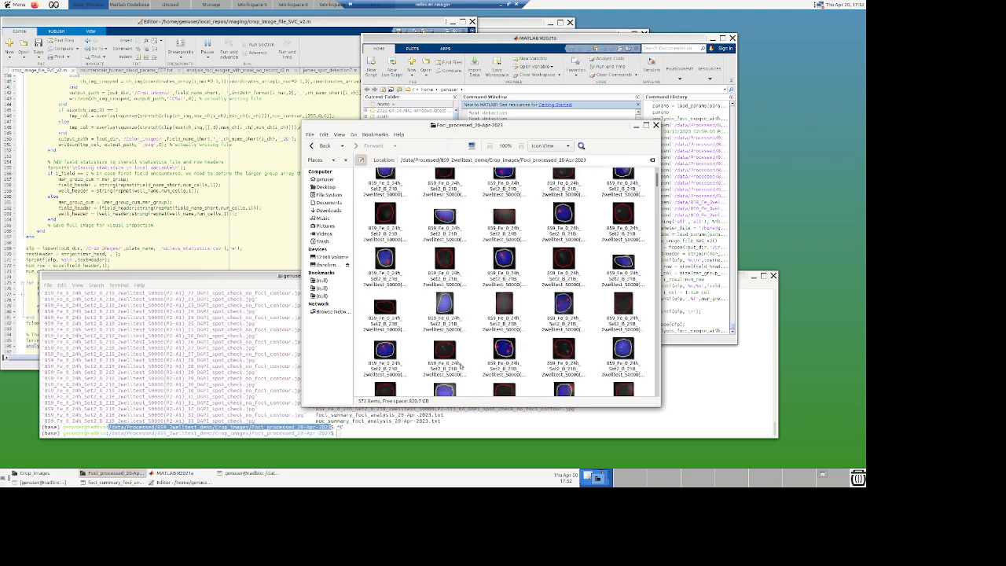
scroll(453, 366, down, 6)
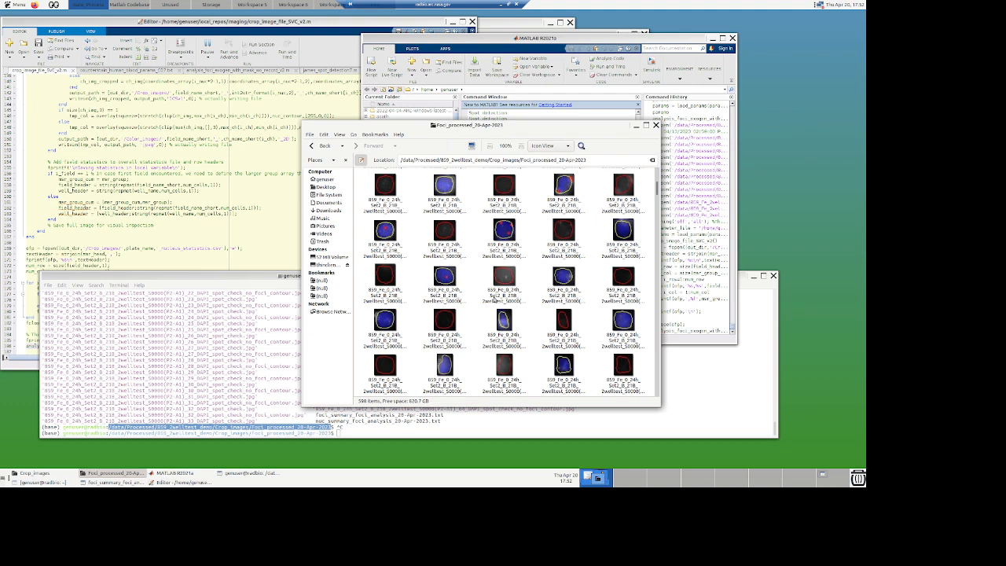
Step: Scroll further through the spot-check images in the foci_processed_20-Apr-2023 folder
scroll(513, 357, down, 2)
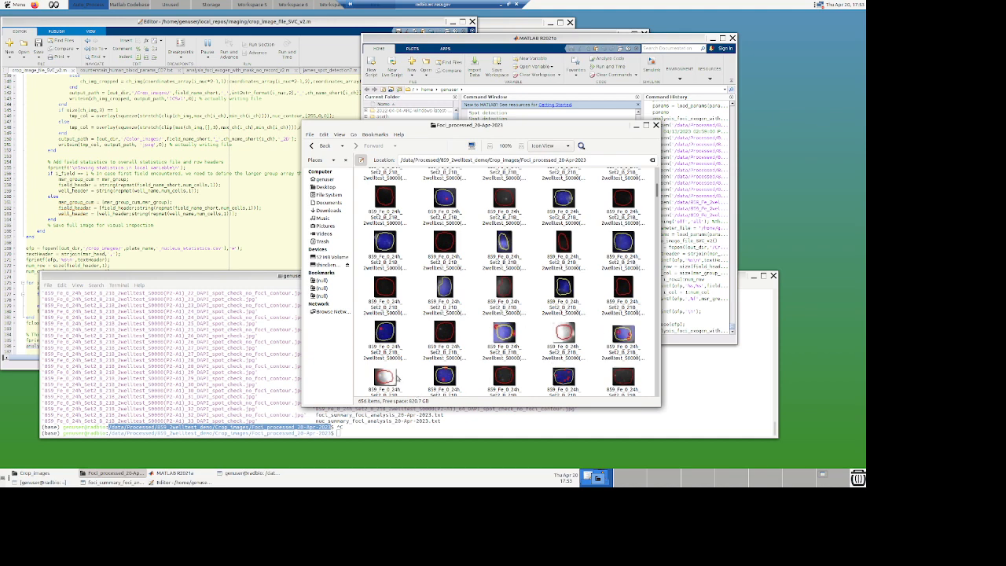
scroll(397, 377, down, 3)
scroll(530, 373, down, 1)
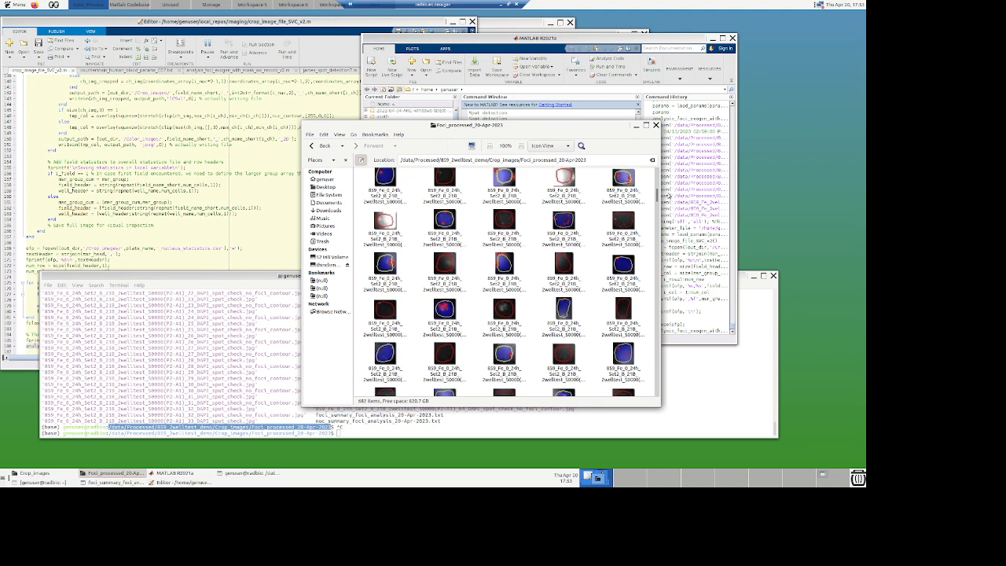
drag(570, 127, 474, 99)
drag(564, 169, 563, 375)
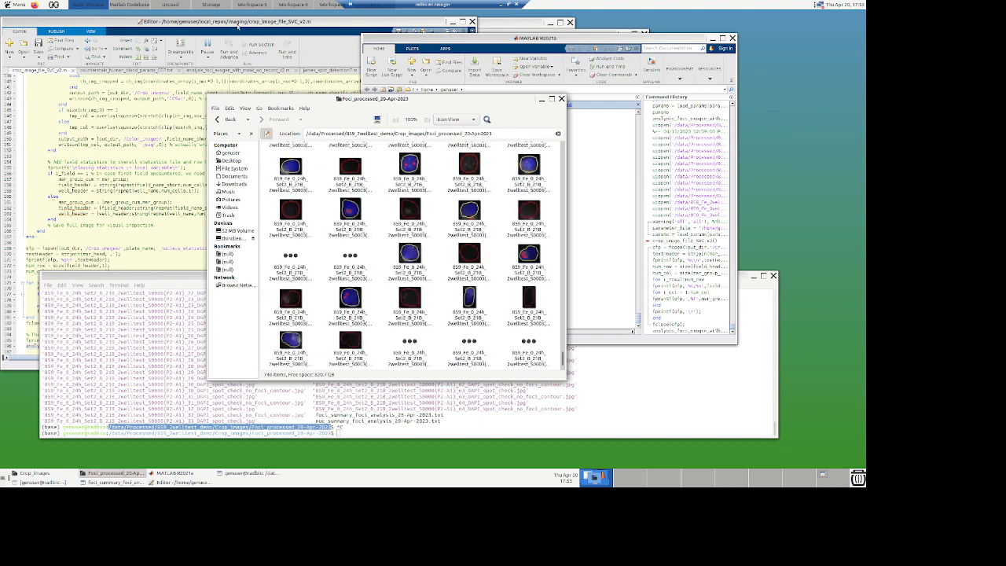
Step: Switch to the analysis_foci_exogen_with_mask_wo_record_v2.m tab in the editor and read through its spot detection and output-writing code
click(237, 26)
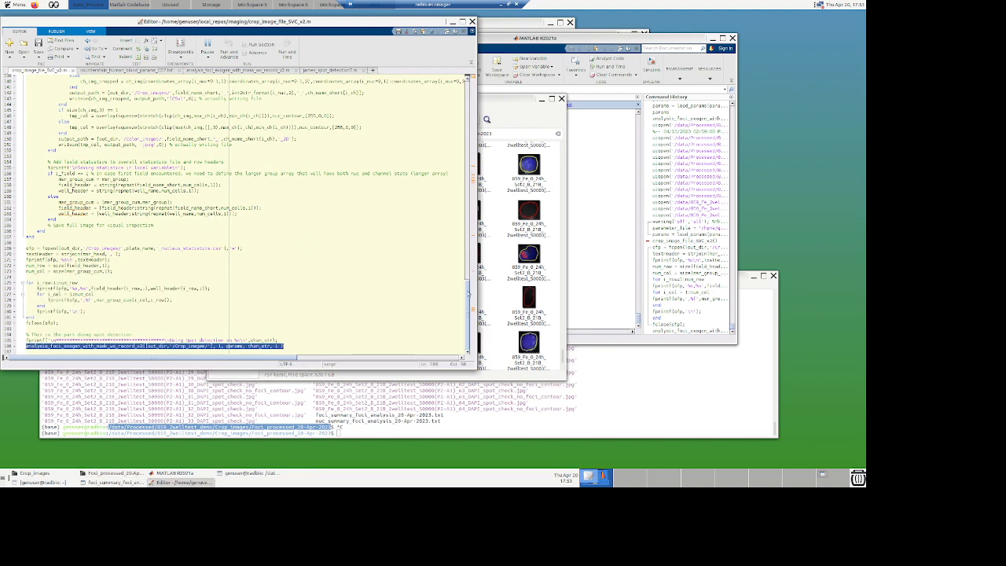
click(231, 69)
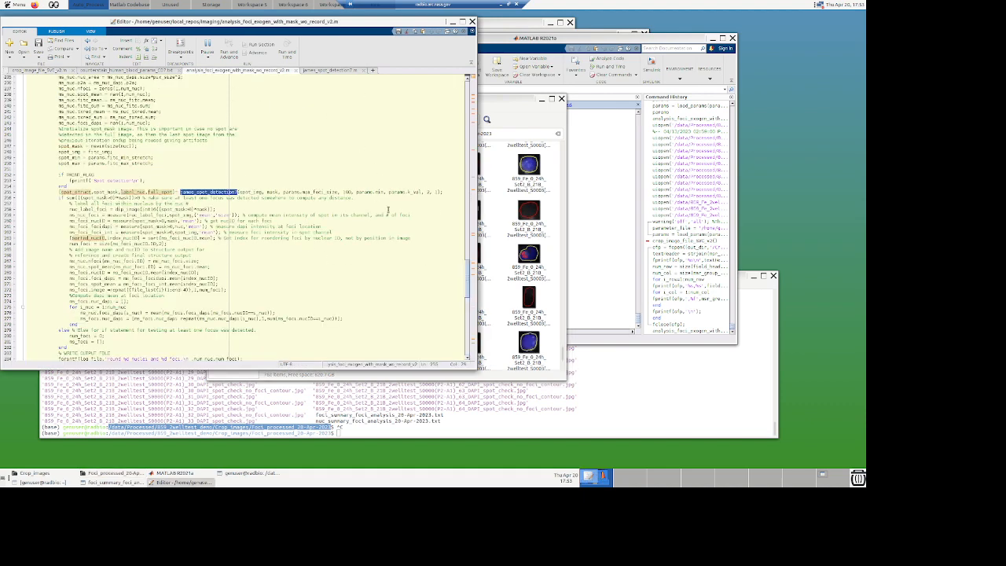
drag(464, 302, 442, 198)
scroll(433, 191, down, 20)
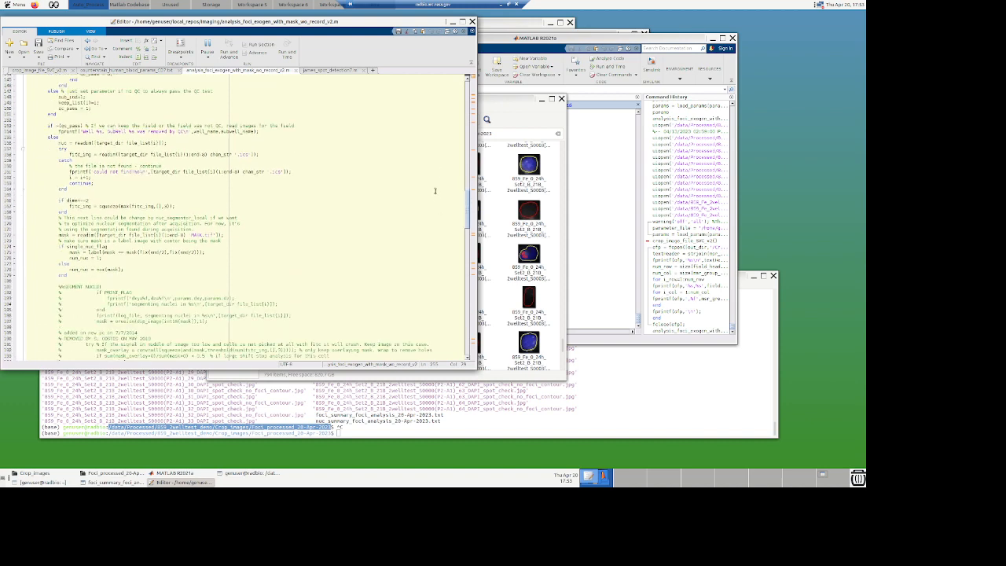
scroll(420, 275, down, 14)
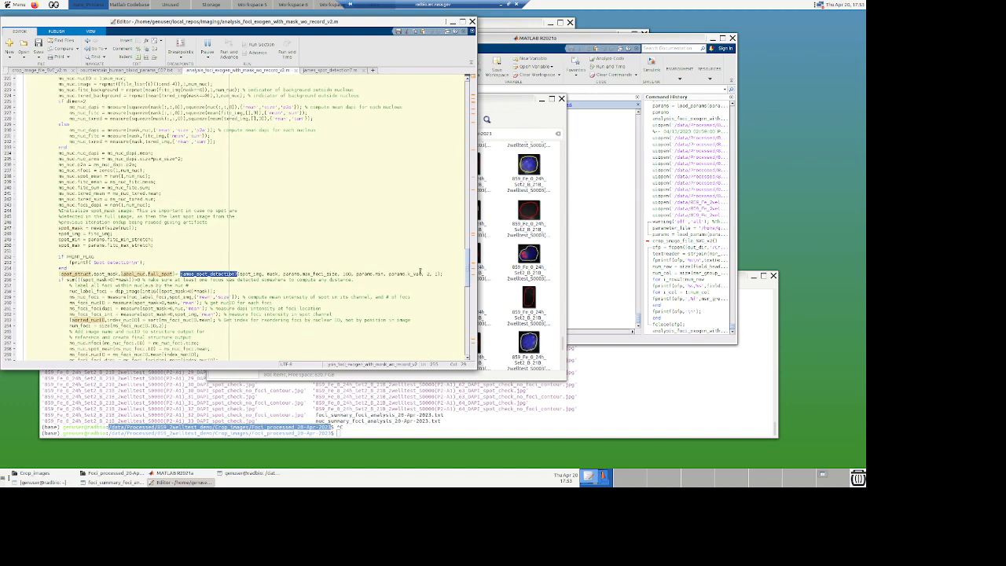
scroll(418, 298, down, 18)
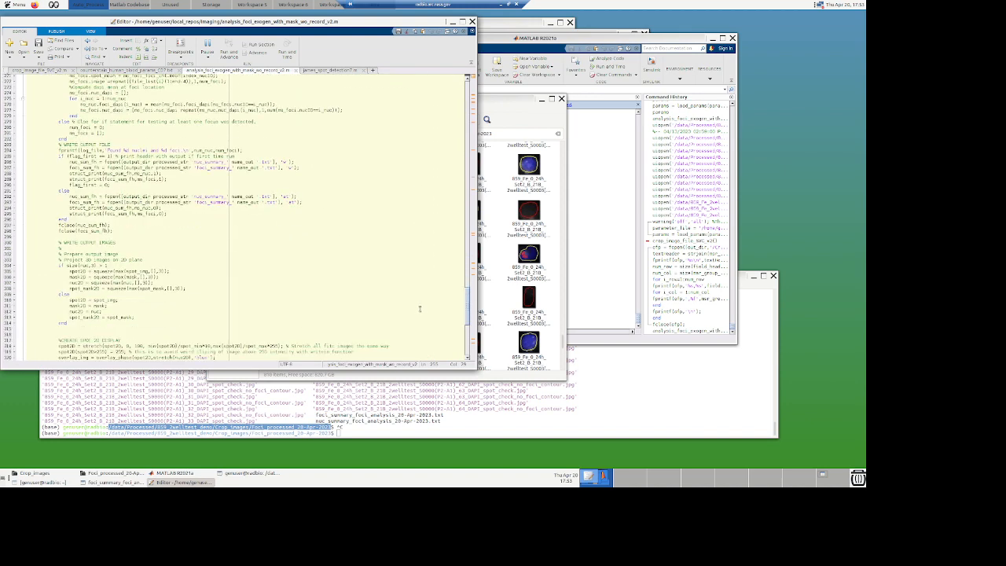
scroll(422, 330, down, 4)
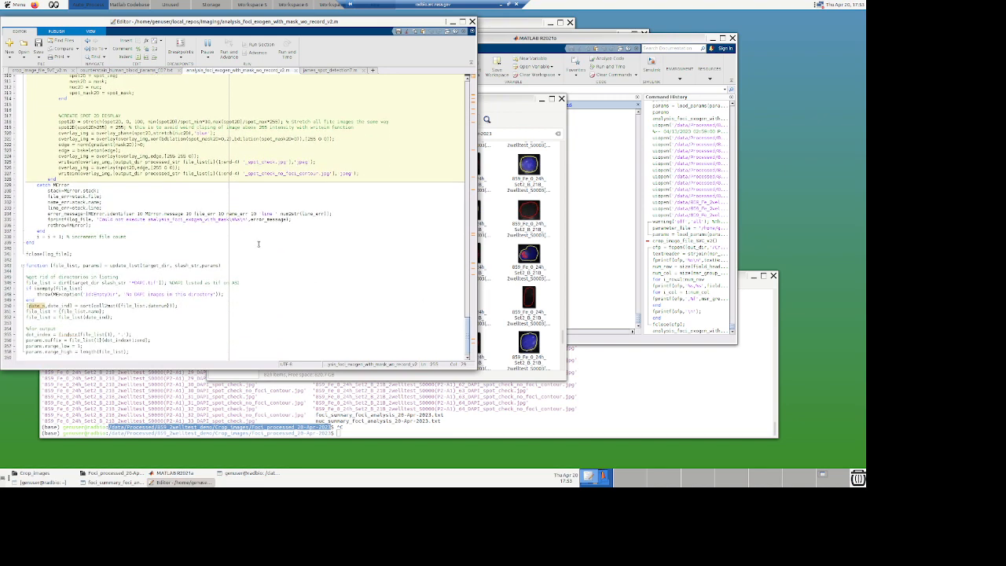
scroll(258, 243, up, 1)
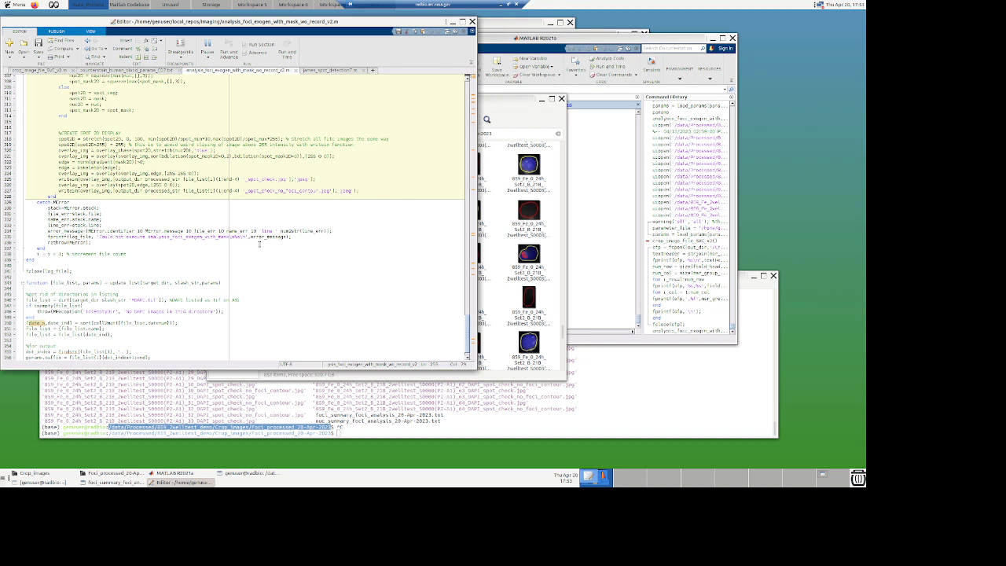
scroll(258, 244, up, 2)
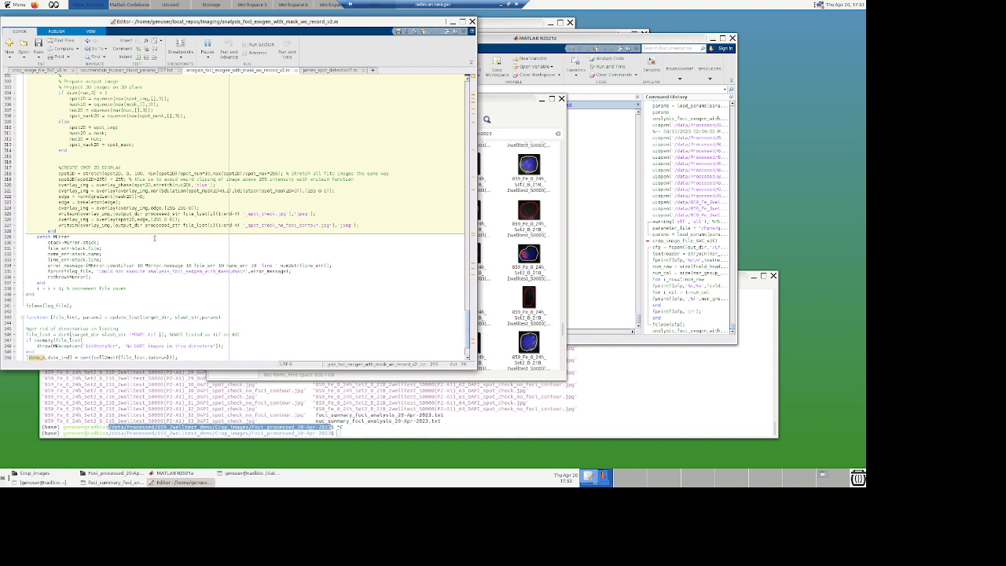
scroll(71, 224, up, 1)
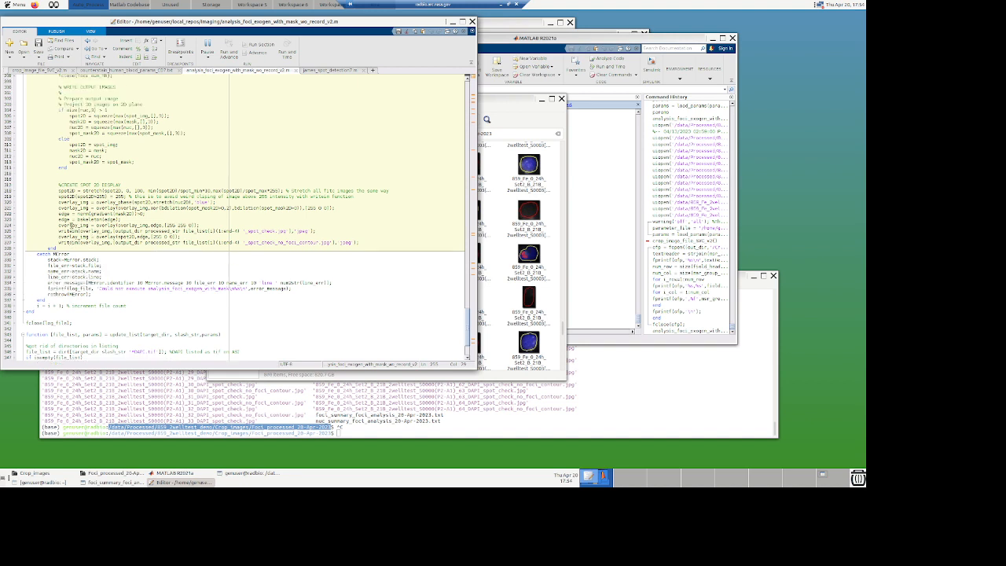
scroll(72, 225, up, 6)
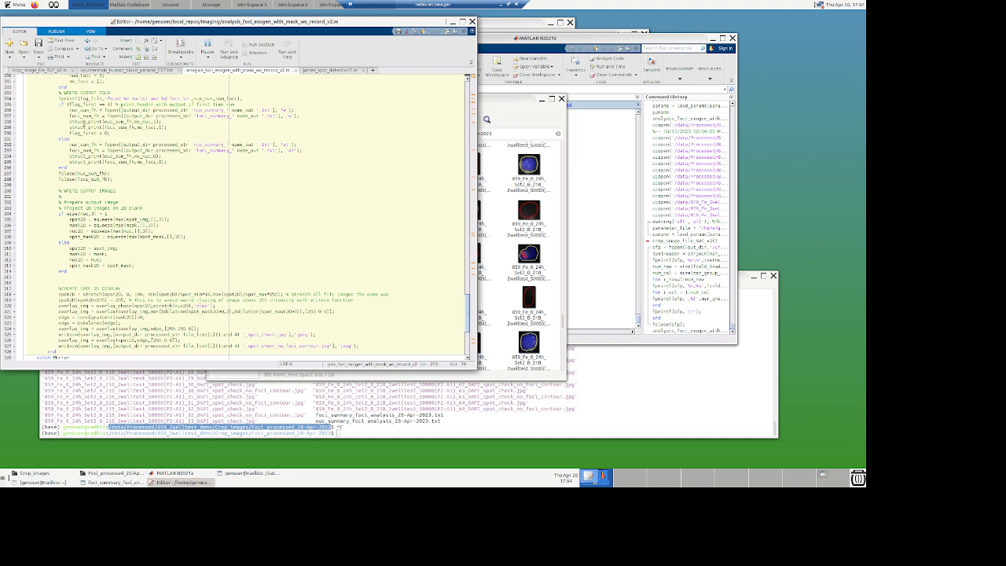
Step: Interrupt the running spot detection script in the MATLAB command window
double_click(82, 122)
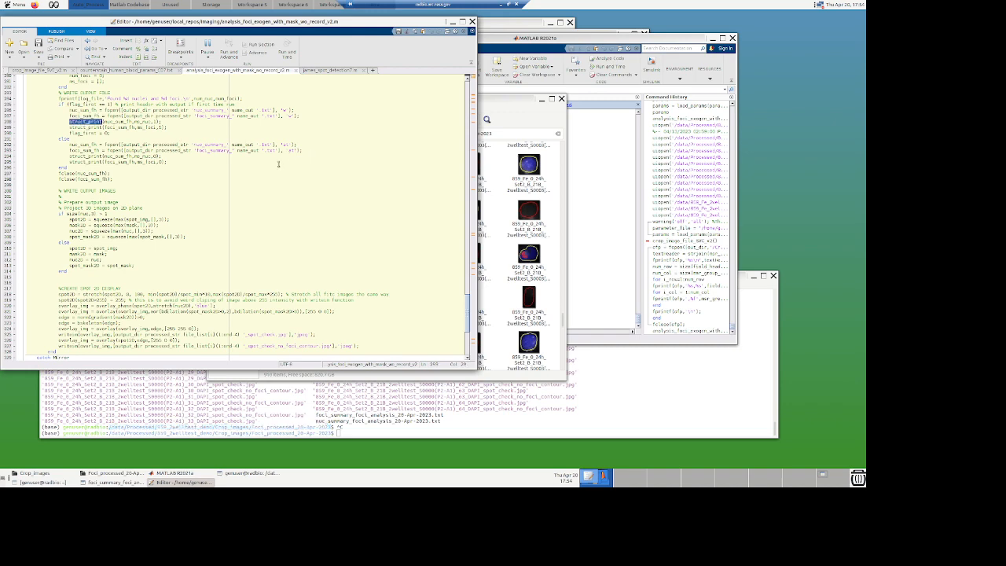
click(579, 173)
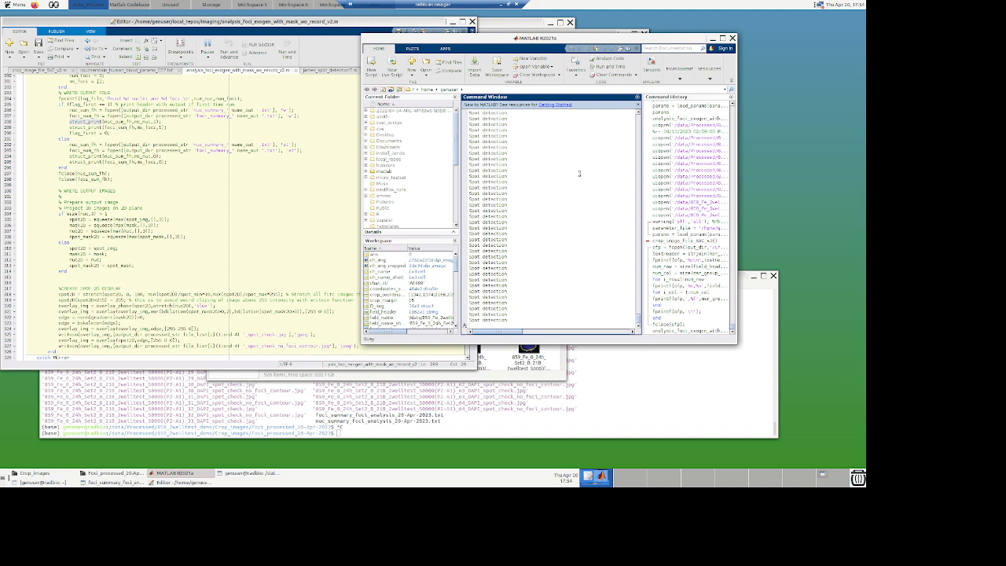
key(ctrl+c)
Step: Open the struct_print function from its call in the analysis script and read through its code
click(92, 125)
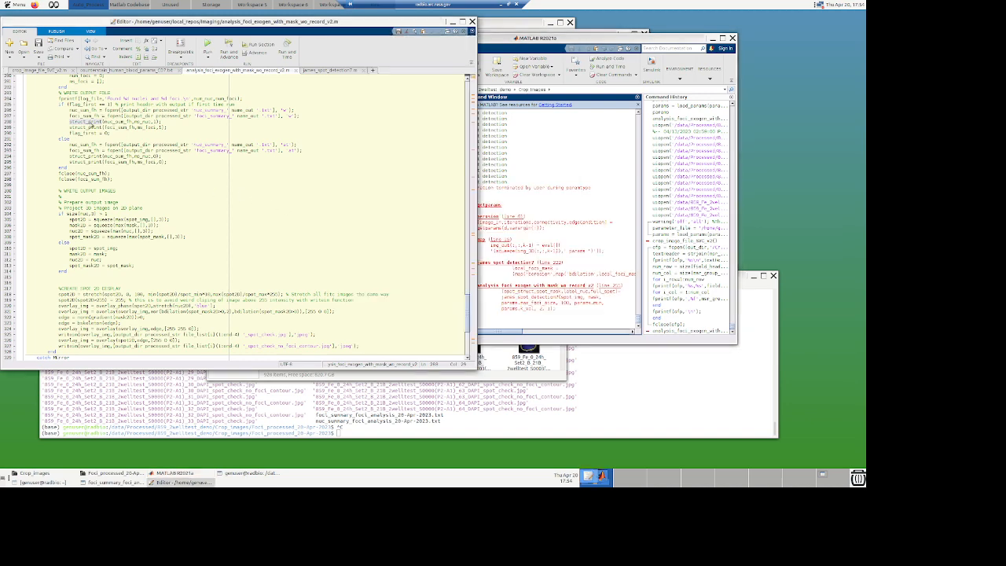
double_click(99, 123)
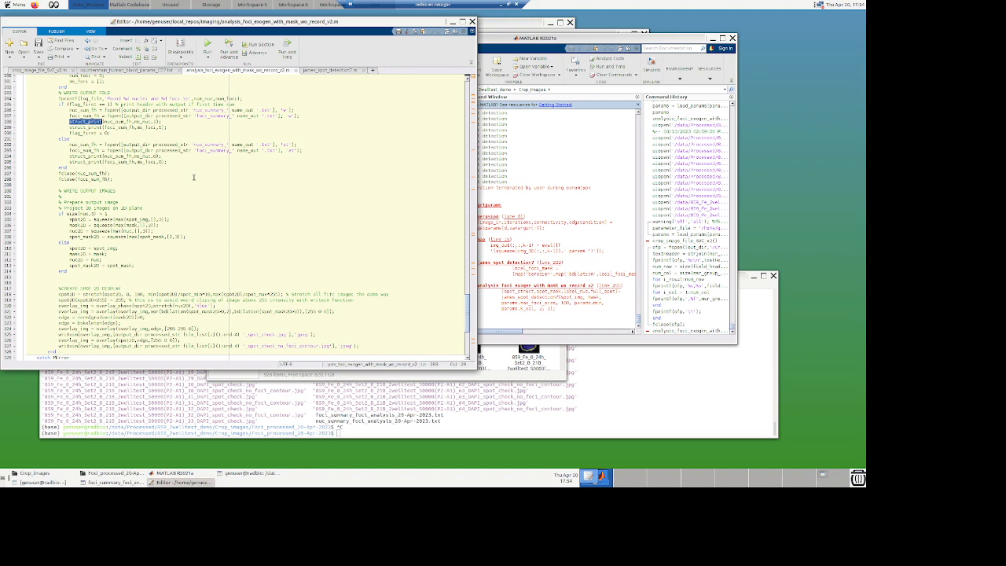
key(ctrl+d)
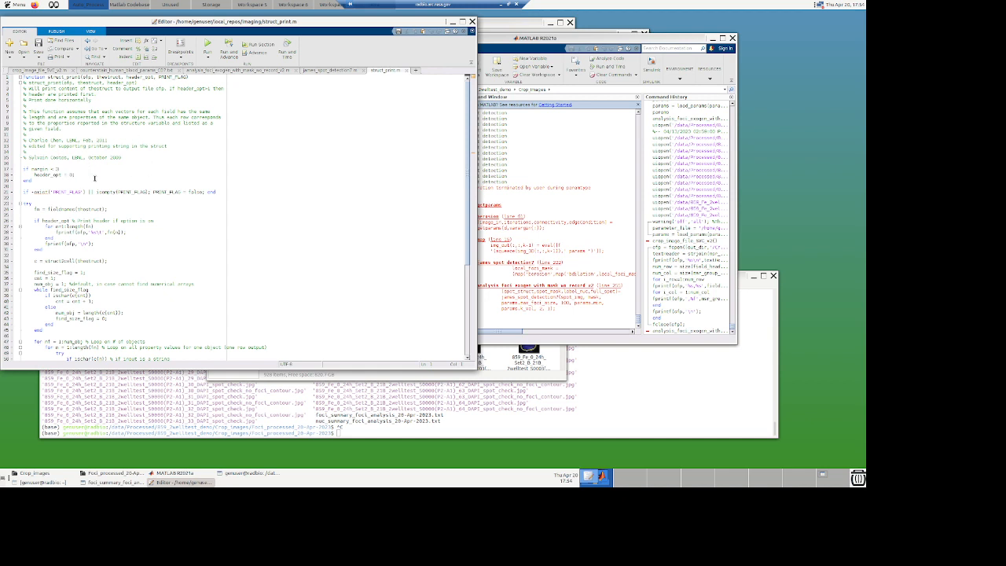
scroll(94, 178, down, 8)
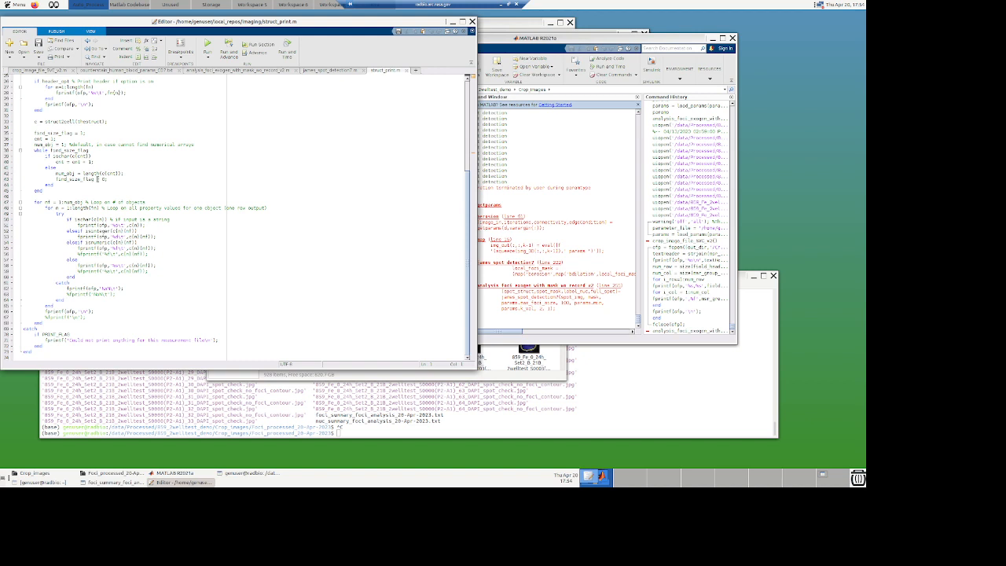
scroll(97, 179, up, 4)
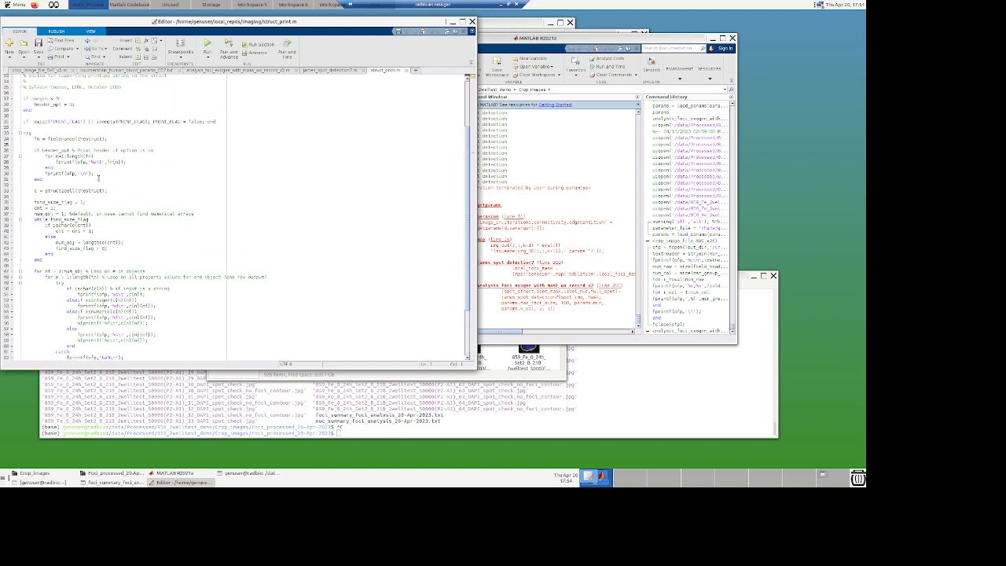
scroll(98, 179, up, 4)
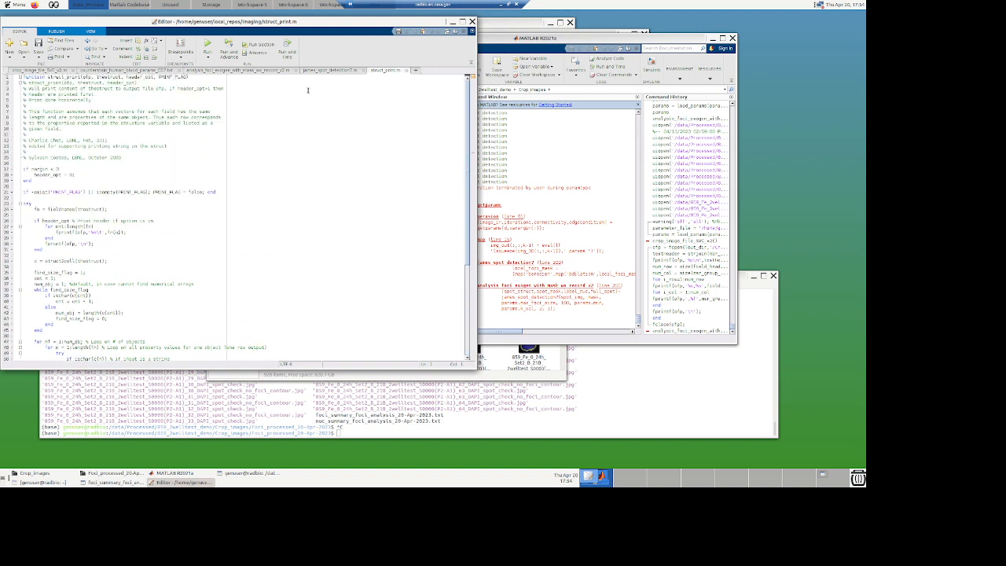
Step: Return to the analysis script tab and scroll up through the spot detection section
click(214, 71)
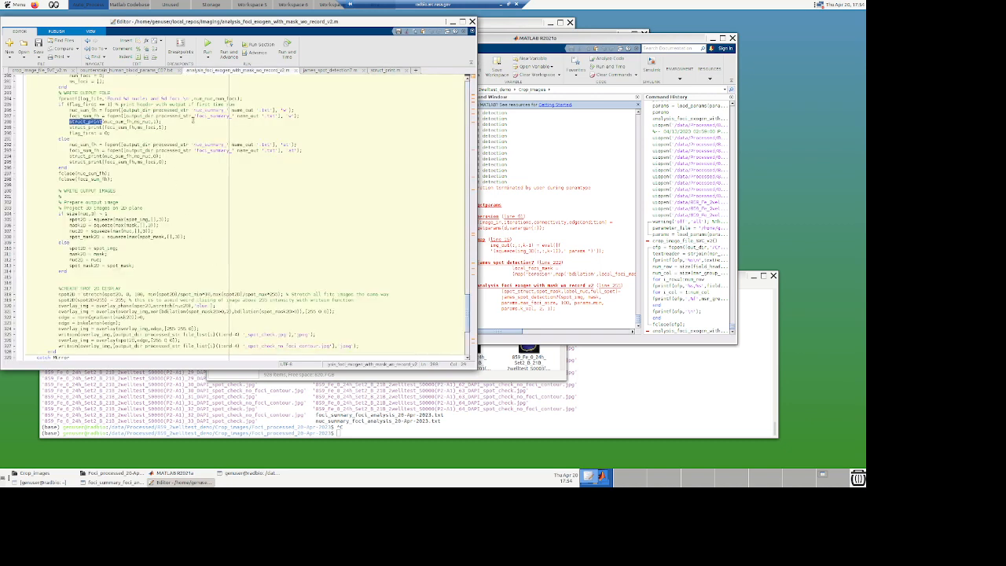
scroll(167, 140, up, 3)
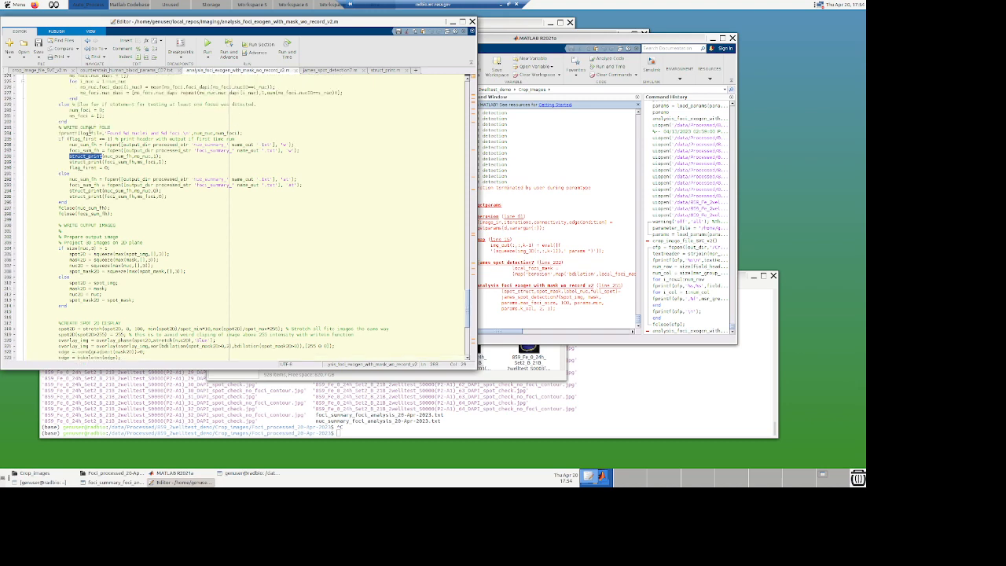
scroll(88, 140, up, 3)
scroll(209, 203, up, 3)
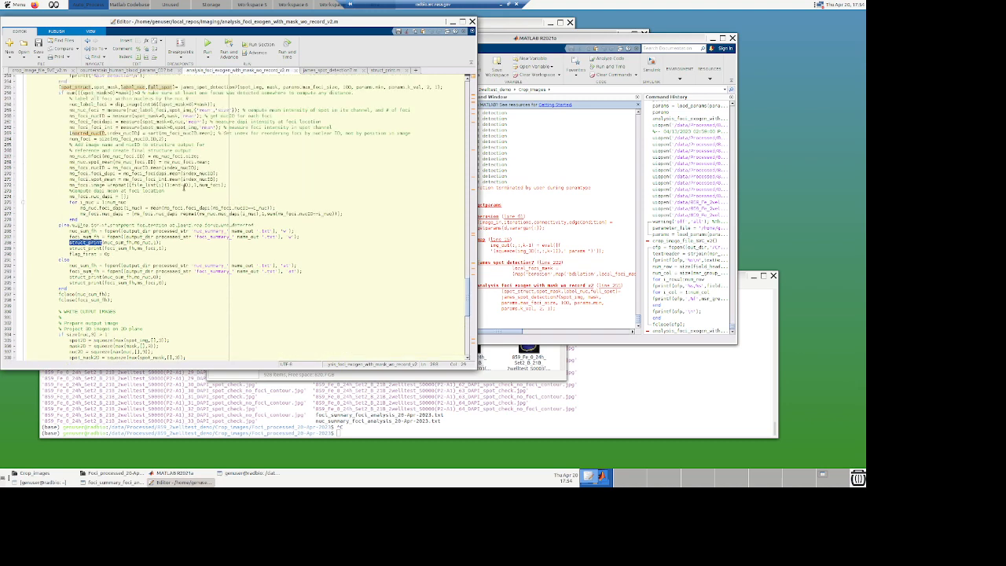
scroll(209, 202, up, 7)
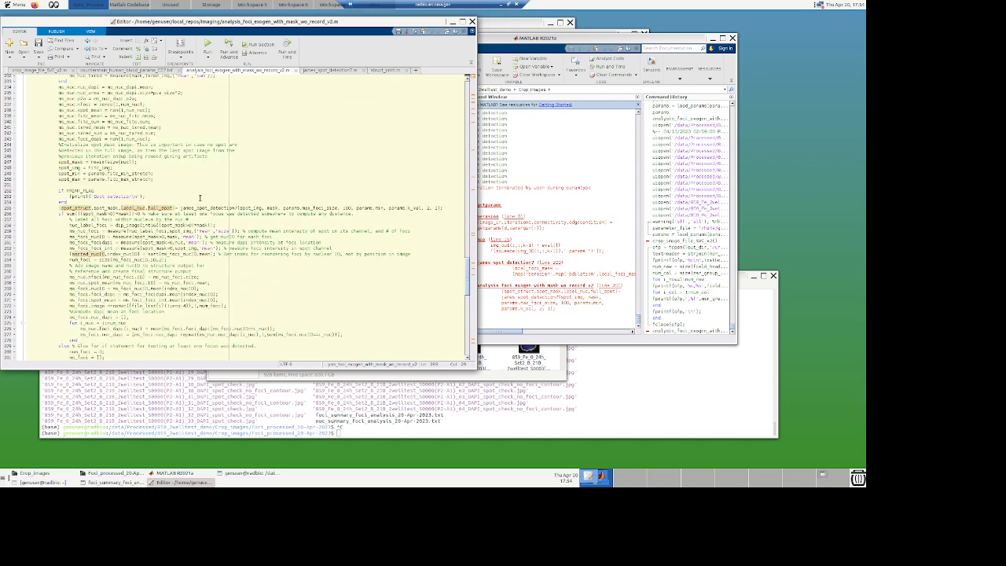
scroll(199, 202, up, 7)
scroll(201, 198, up, 8)
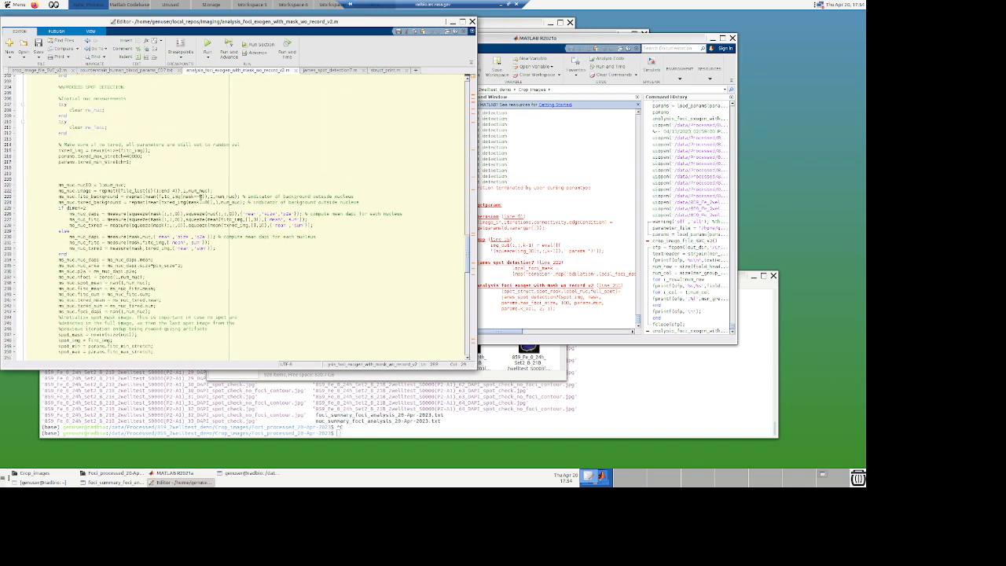
Step: Search the analysis script for each occurrence of nuc_sum_fh, then close the Find & Replace dialog
key(ctrl+f)
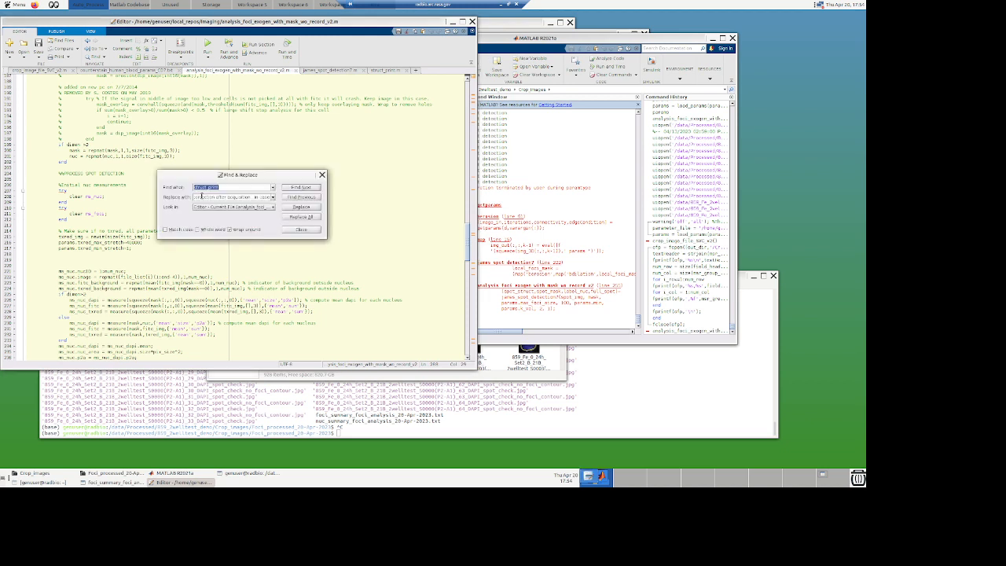
text(i)
key(Return)
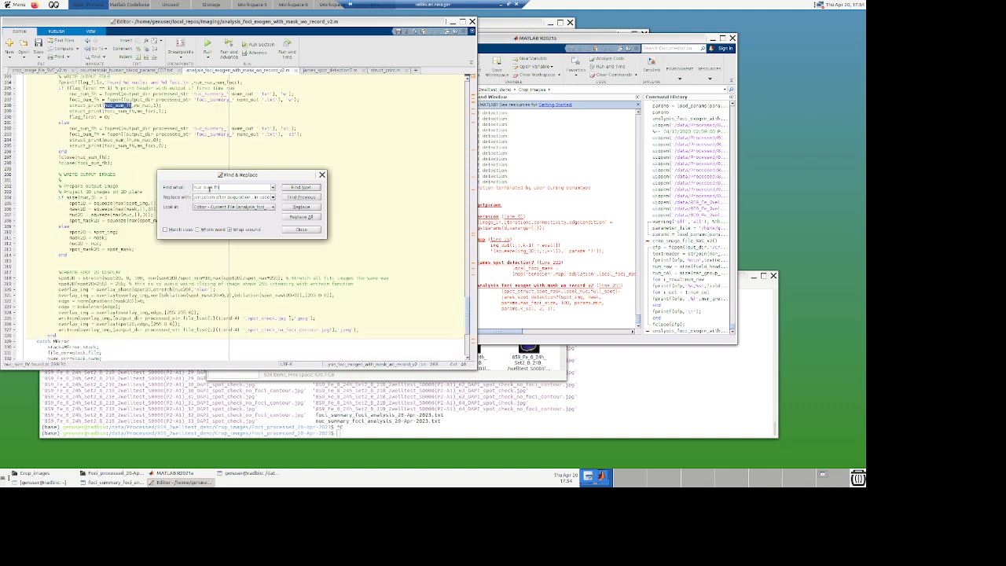
click(298, 196)
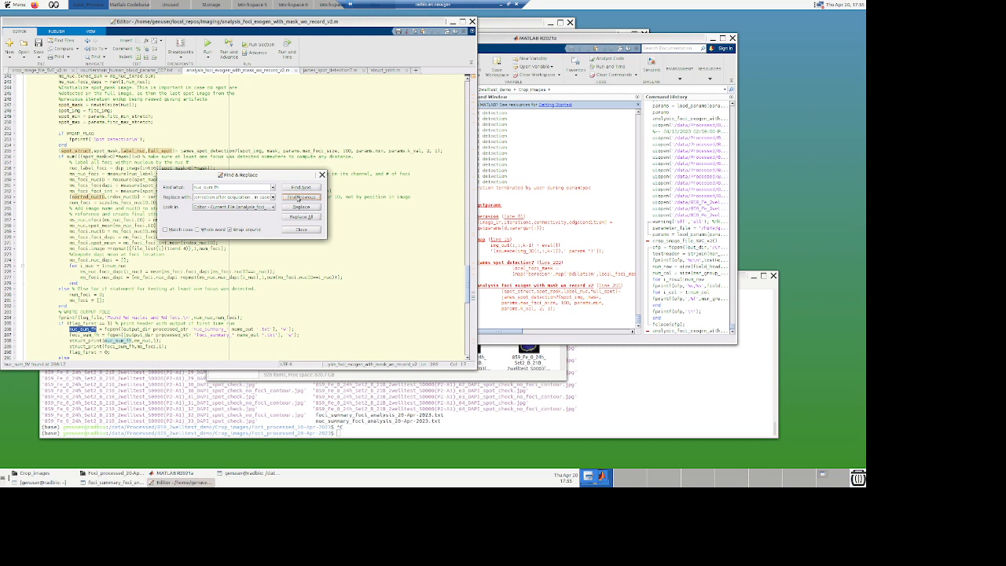
click(299, 198)
click(298, 197)
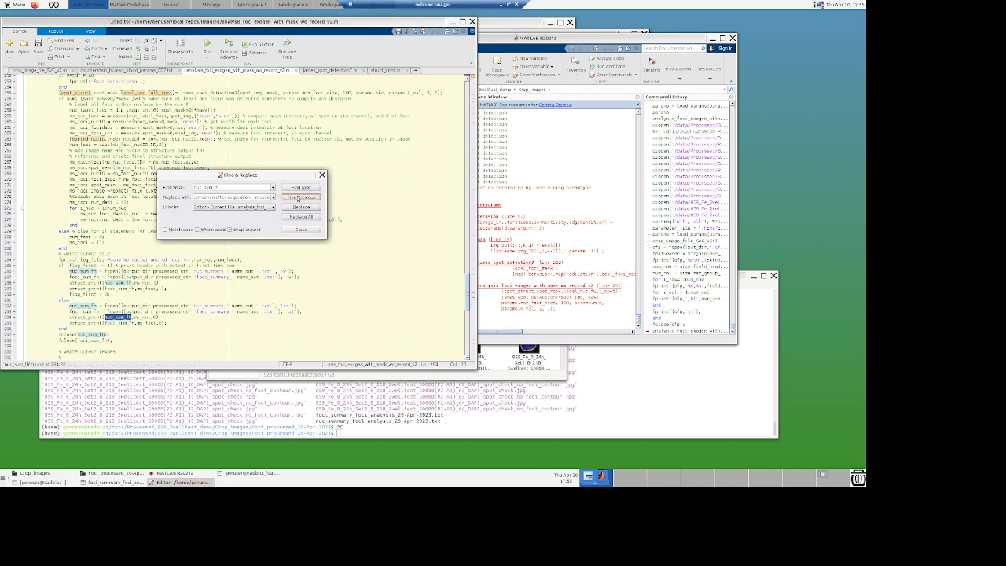
click(298, 198)
click(299, 197)
click(298, 197)
click(299, 198)
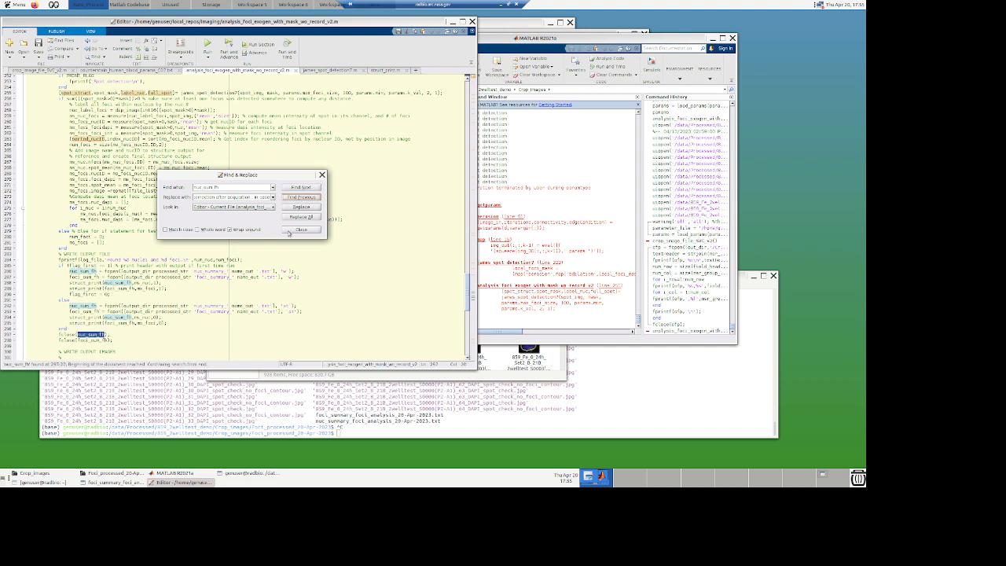
click(301, 229)
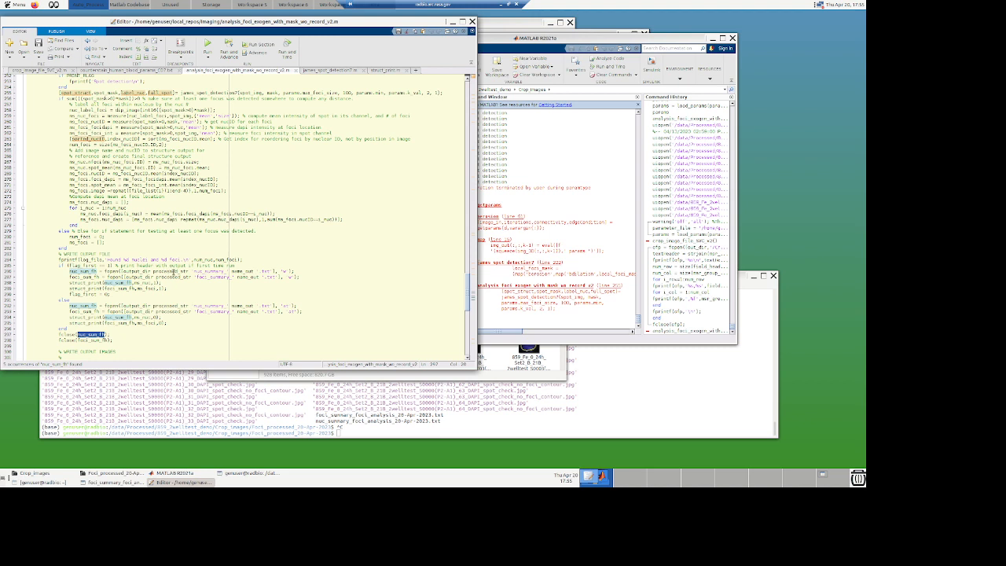
Step: Search the analysis script for each occurrence of processed_str
click(173, 271)
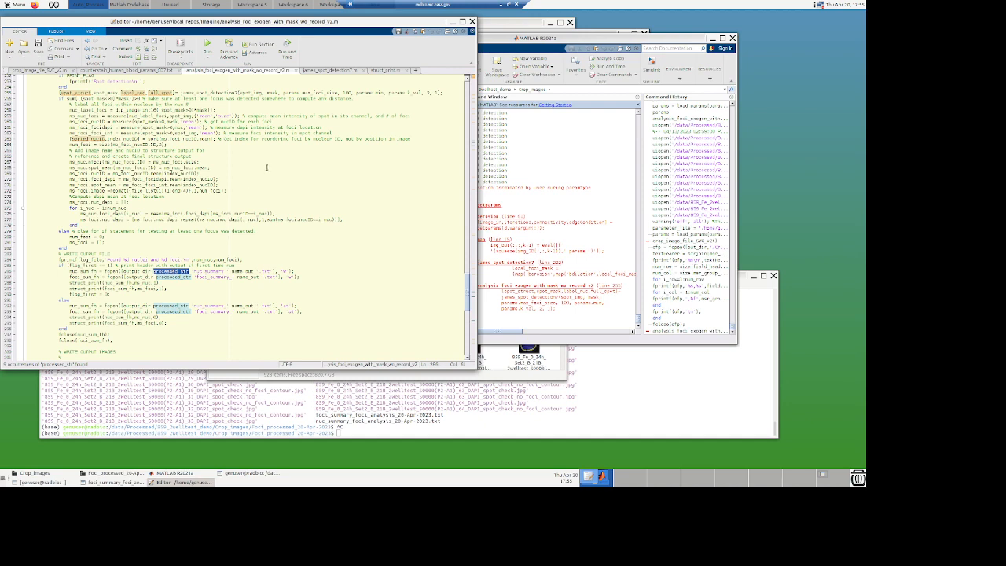
key(ctrl+f)
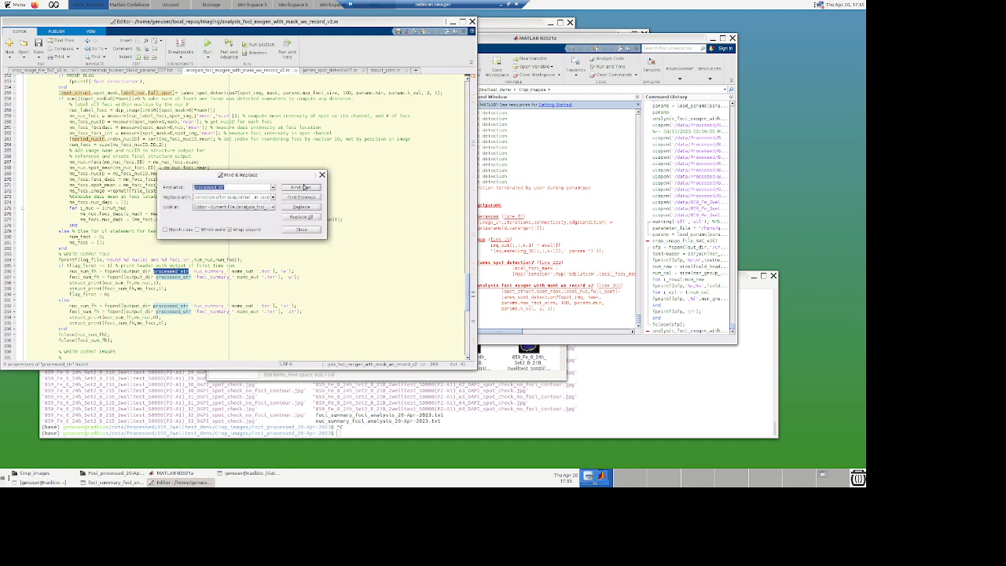
click(302, 197)
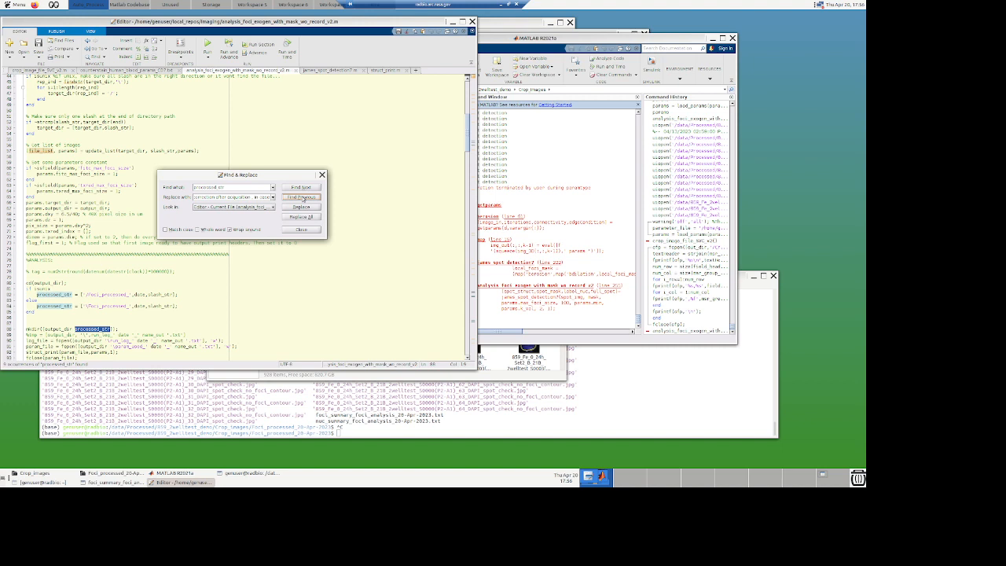
click(302, 197)
click(304, 197)
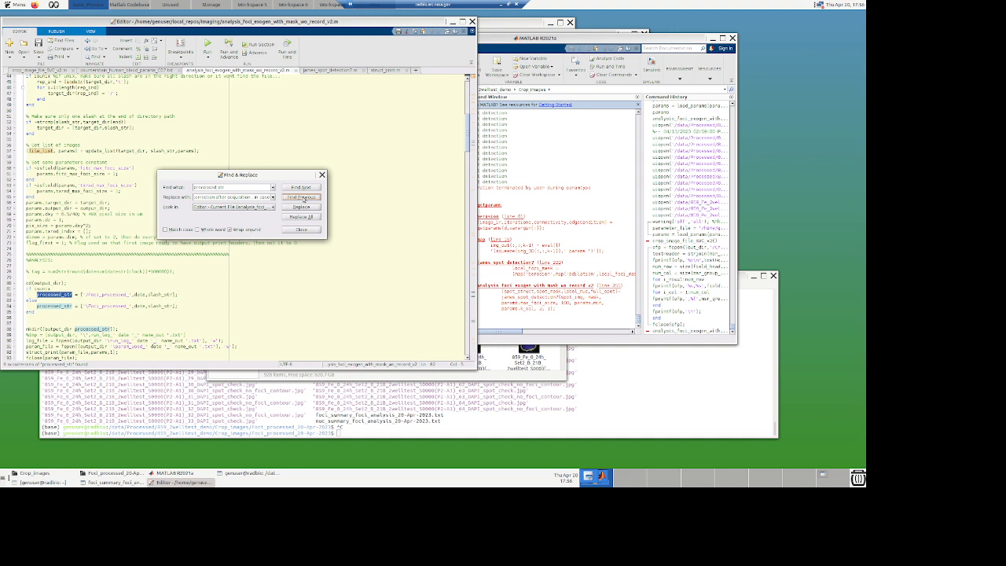
click(302, 230)
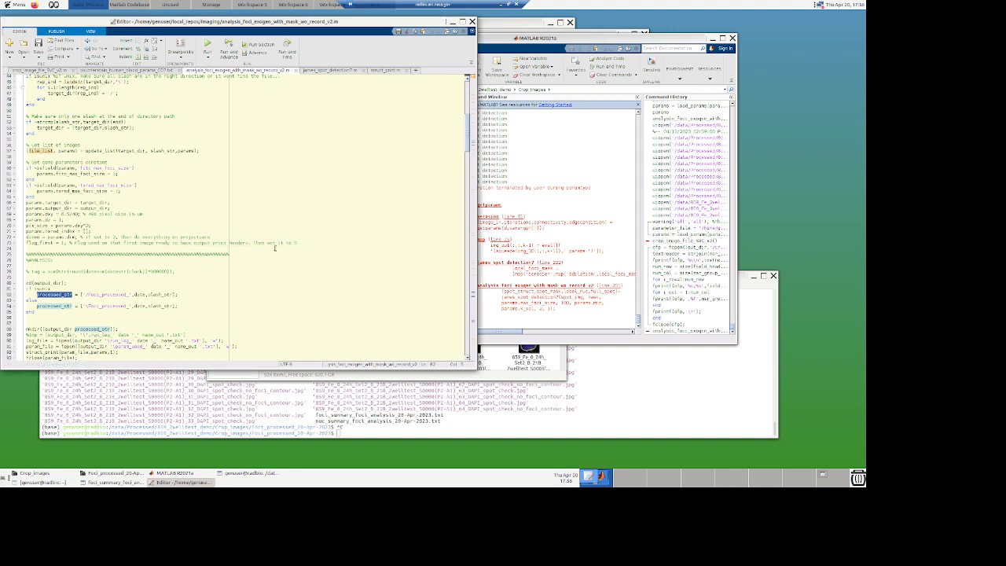
key(ctrl+f)
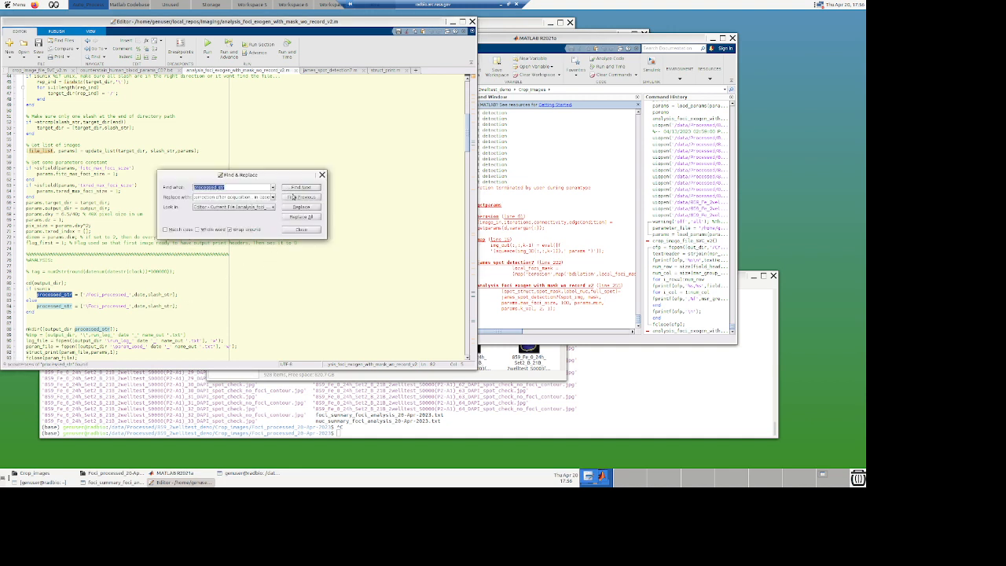
click(293, 198)
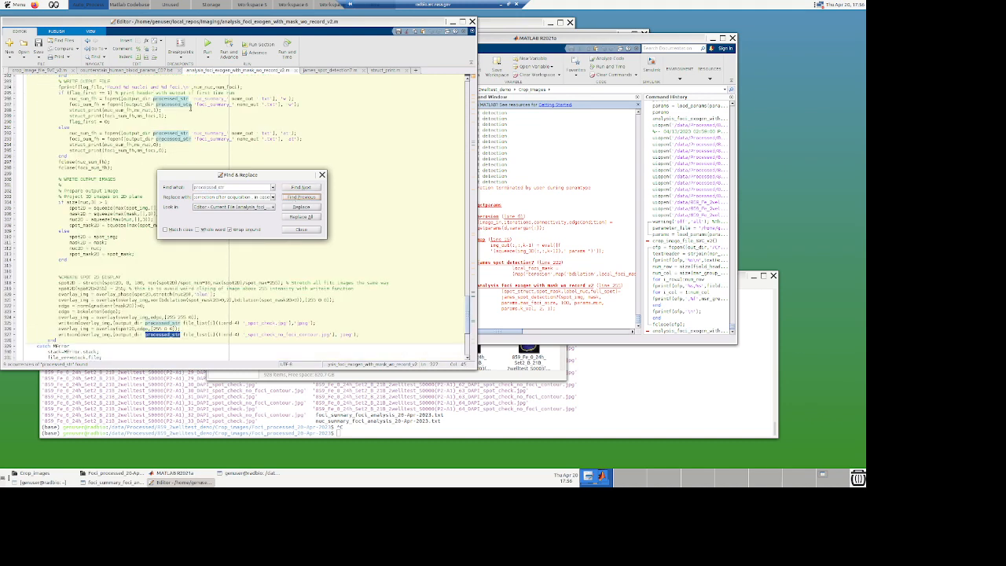
click(214, 200)
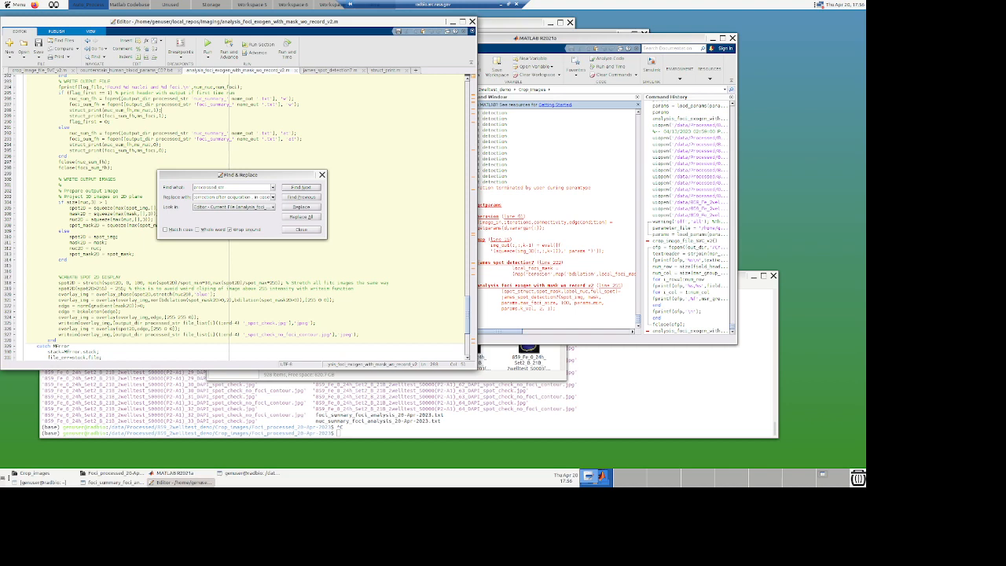